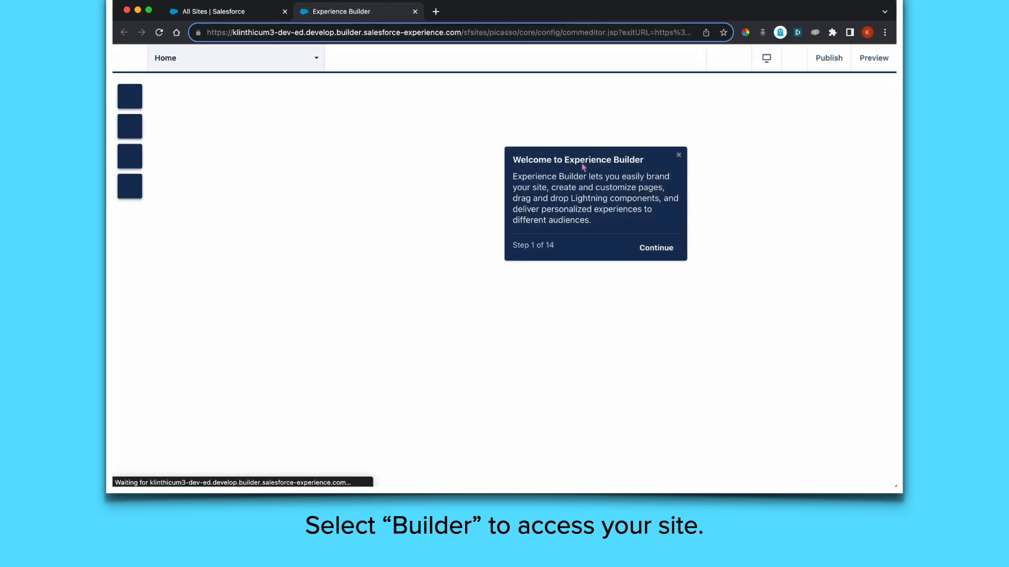
# Dismiss the welcome tour and activate the Cypress theme for the site.
pyautogui.click(679, 156)
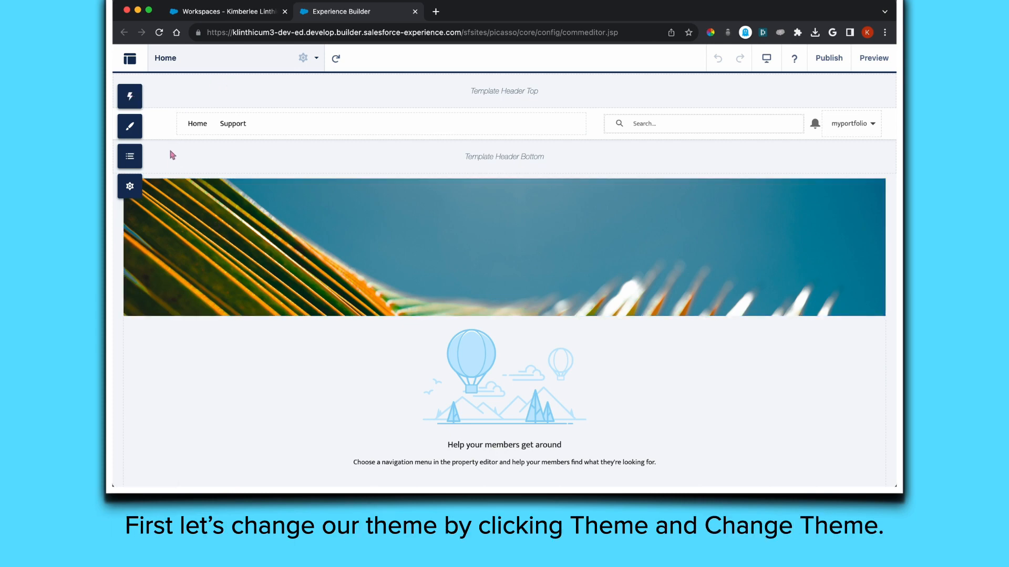
pyautogui.click(130, 127)
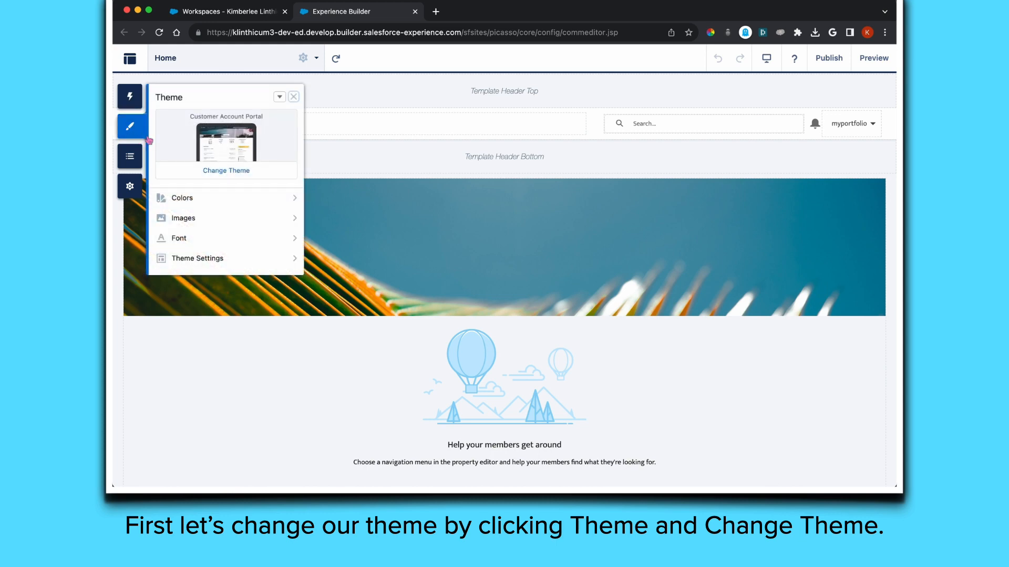
pyautogui.click(227, 174)
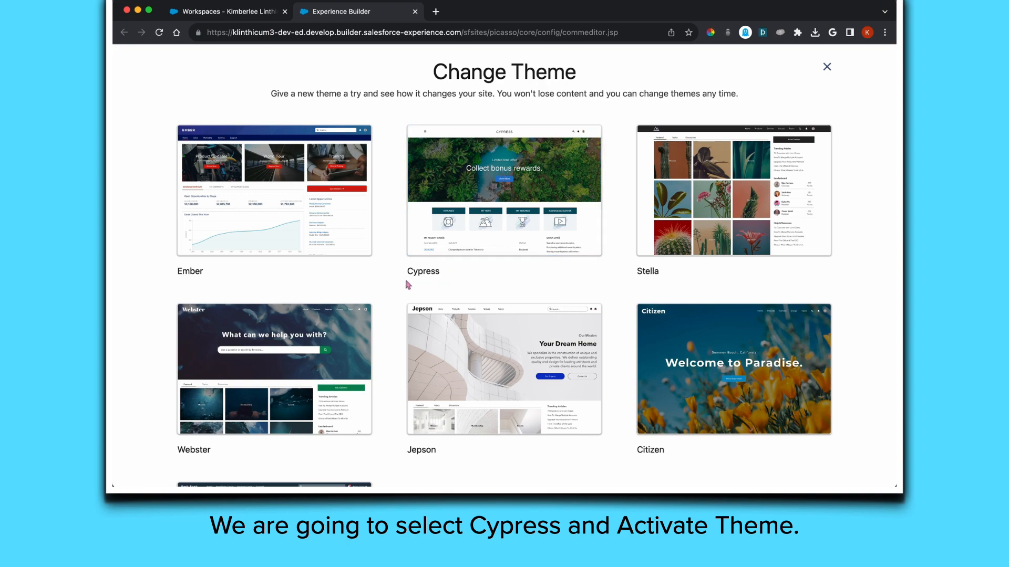
pyautogui.click(498, 185)
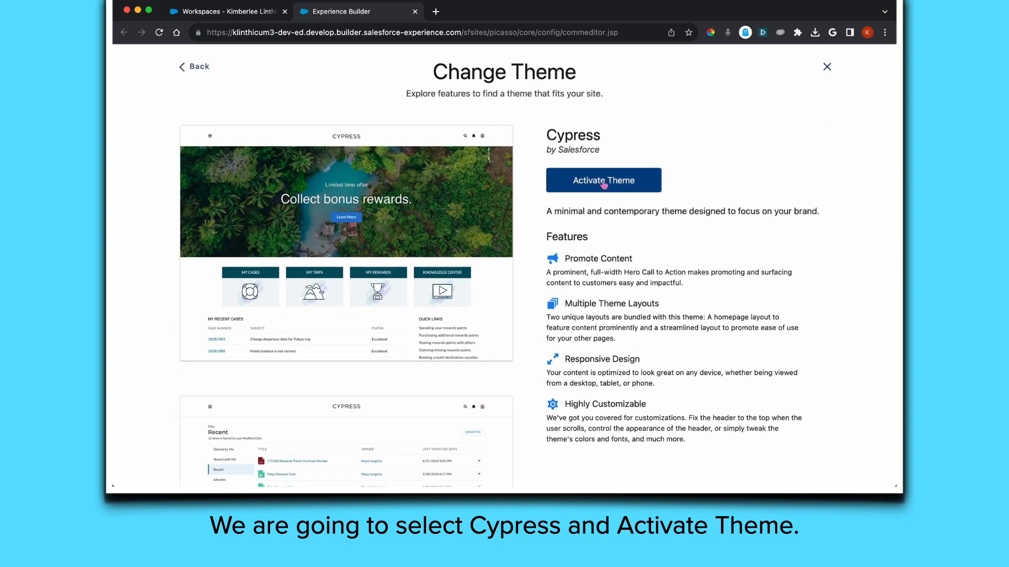
pyautogui.click(609, 182)
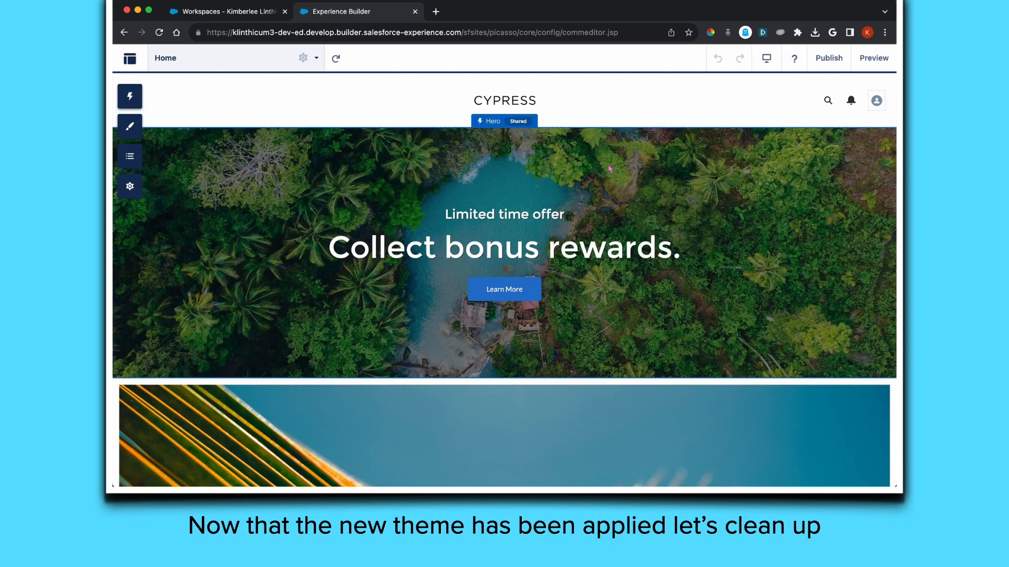
# Delete the Rich Content Editor component holding the palm-leaf banner below the hero, and close its empty property editor.
pyautogui.scroll(-1, 604, 193)
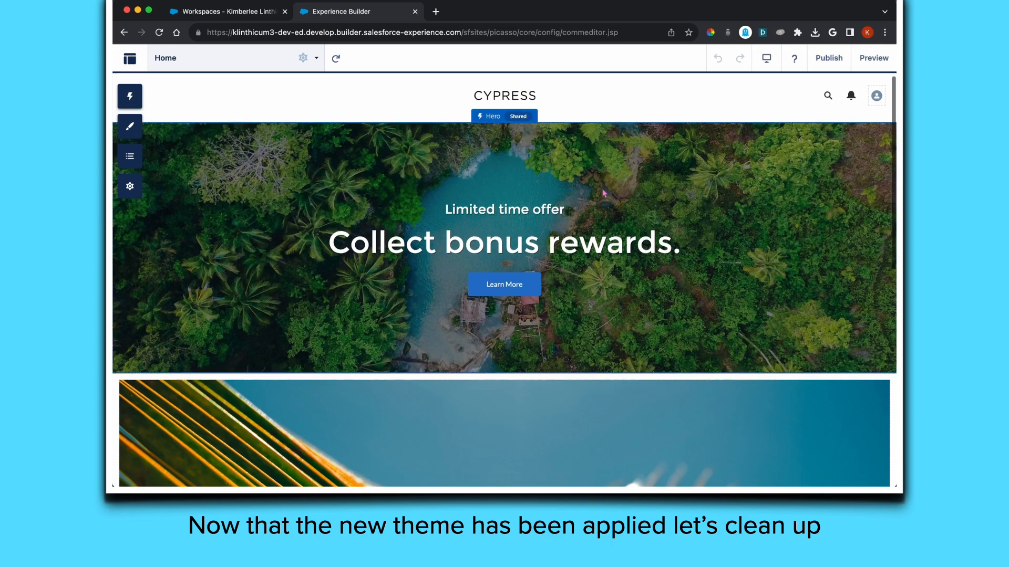
pyautogui.scroll(-5, 605, 193)
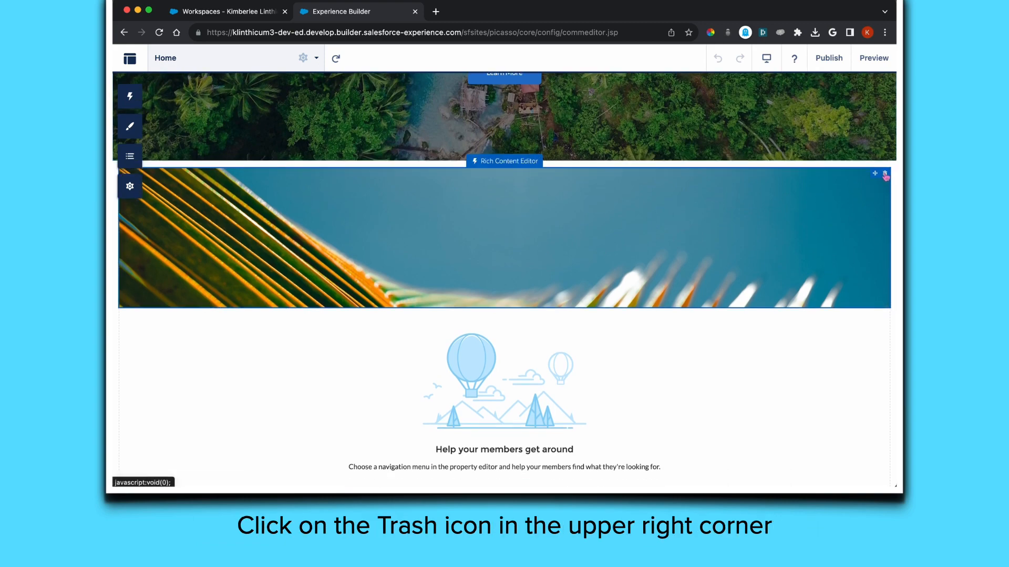
pyautogui.click(885, 174)
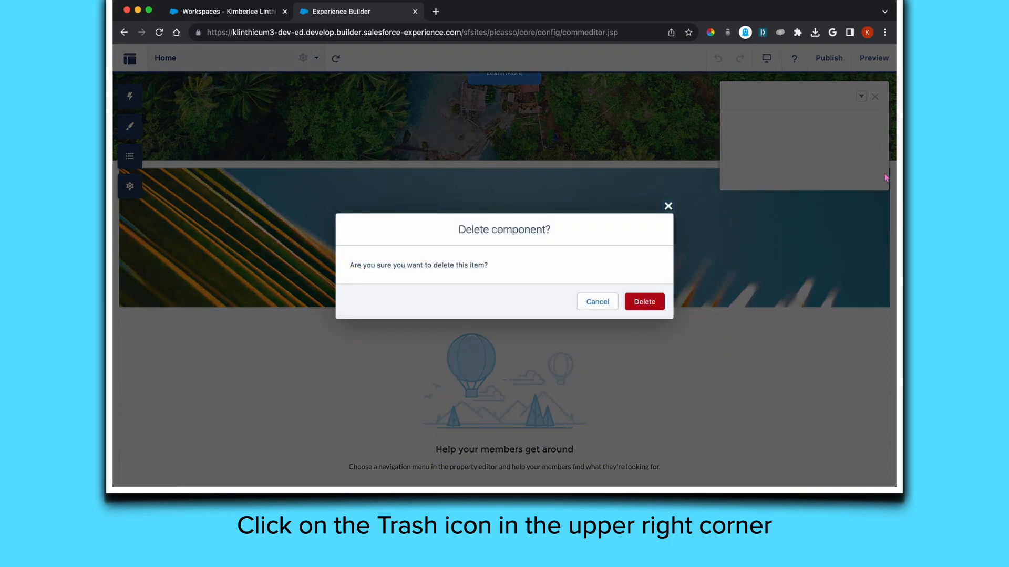
pyautogui.click(646, 302)
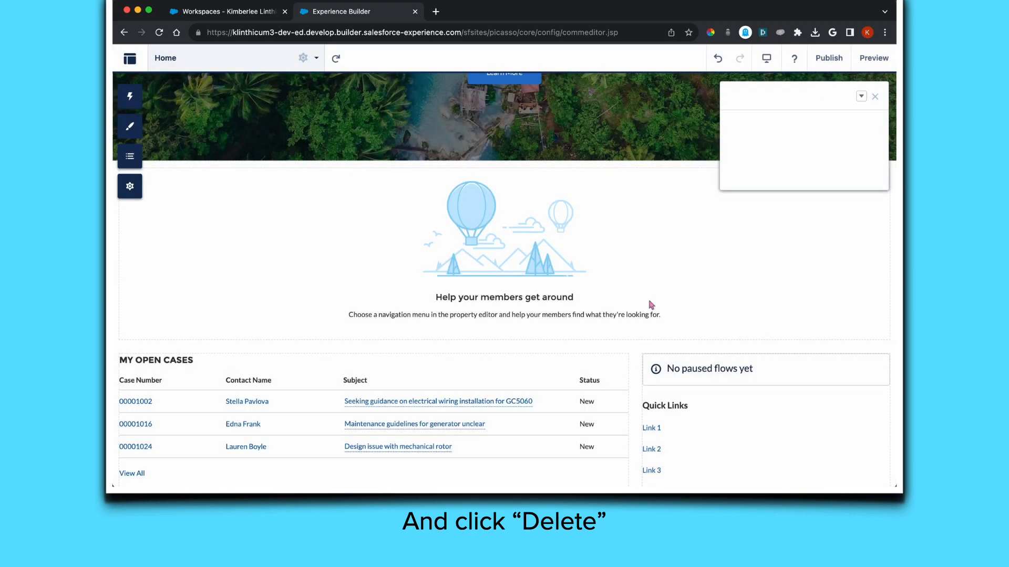
pyautogui.click(875, 97)
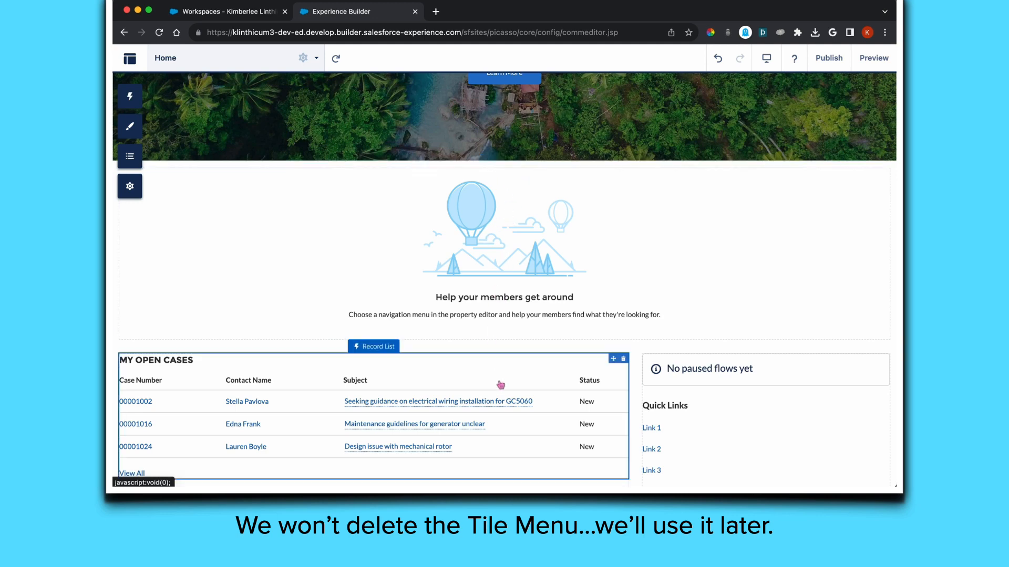
# Delete the My Open Cases record list and the Paused Flows component from the Home page.
pyautogui.click(625, 360)
pyautogui.click(646, 302)
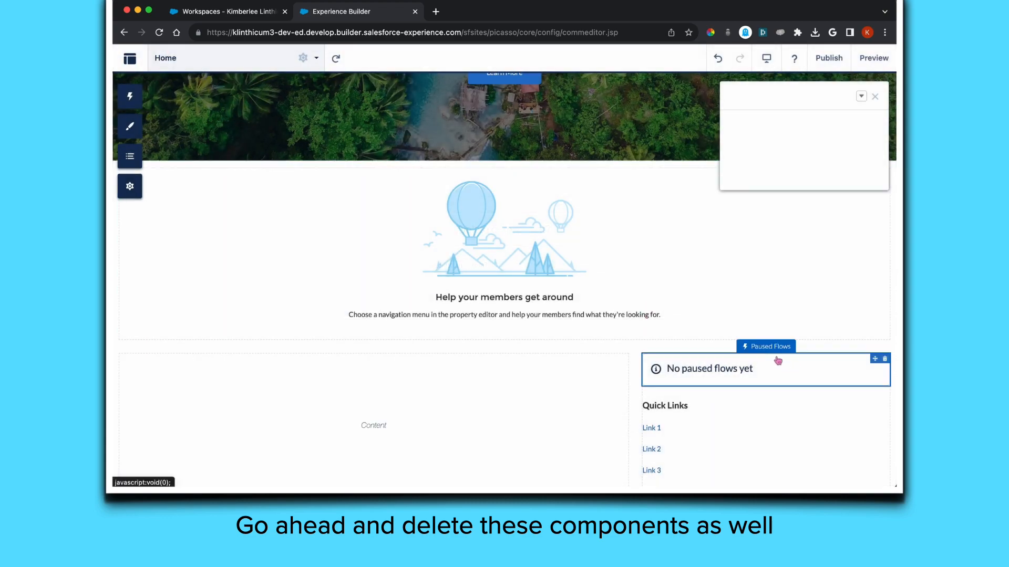
pyautogui.click(885, 359)
pyautogui.click(646, 303)
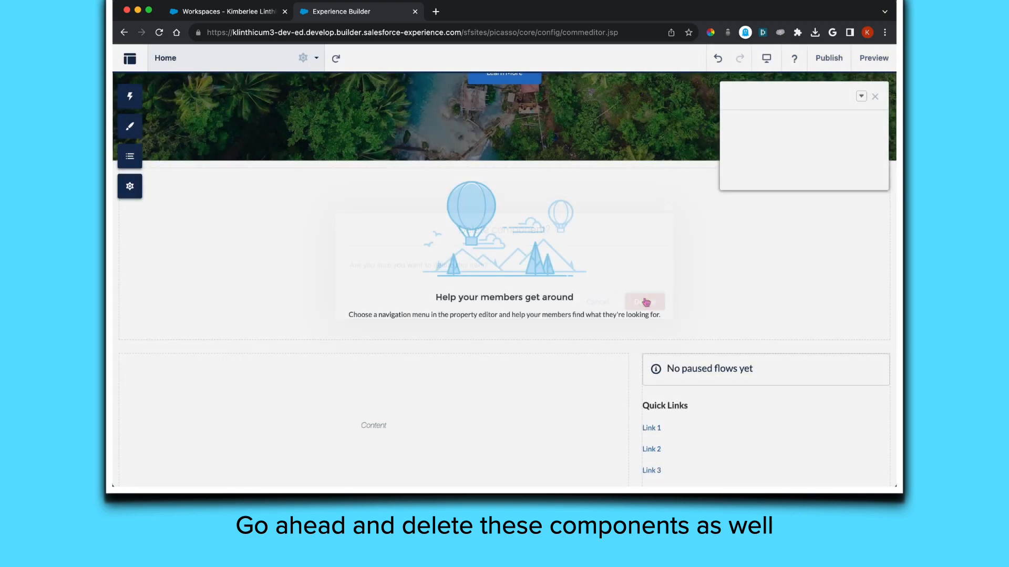
pyautogui.scroll(-2, 735, 322)
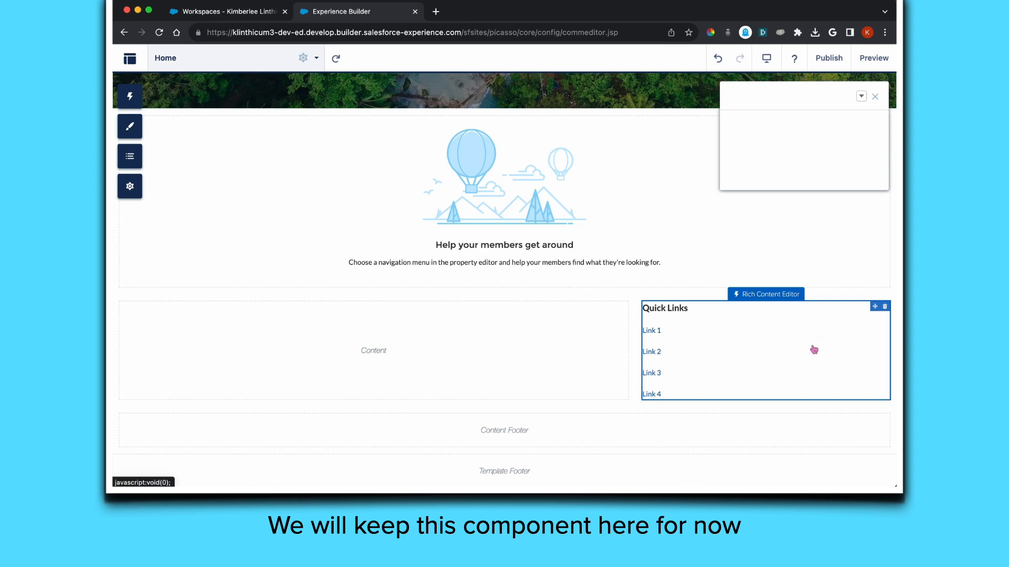
# Set the search style to Expanded in the Compact Header's layout settings.
pyautogui.scroll(2, 528, 344)
pyautogui.scroll(4, 528, 344)
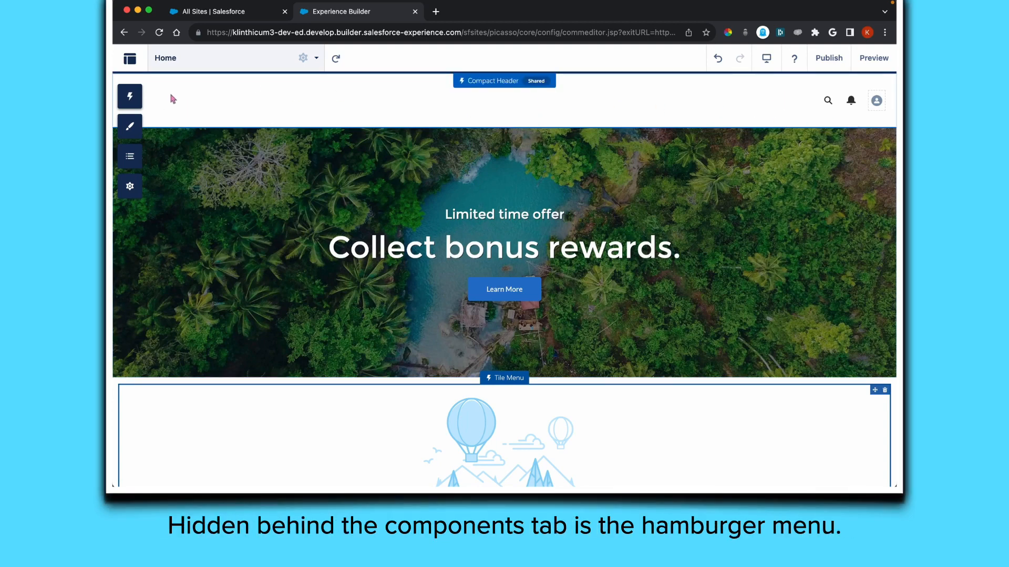
pyautogui.click(497, 83)
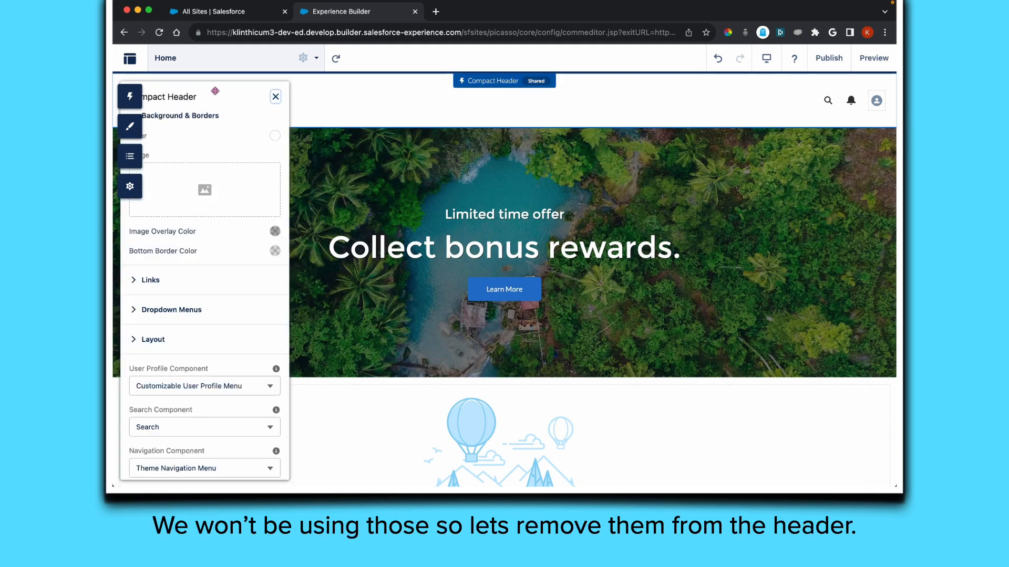
pyautogui.moveTo(215, 92); pyautogui.dragTo(641, 133)
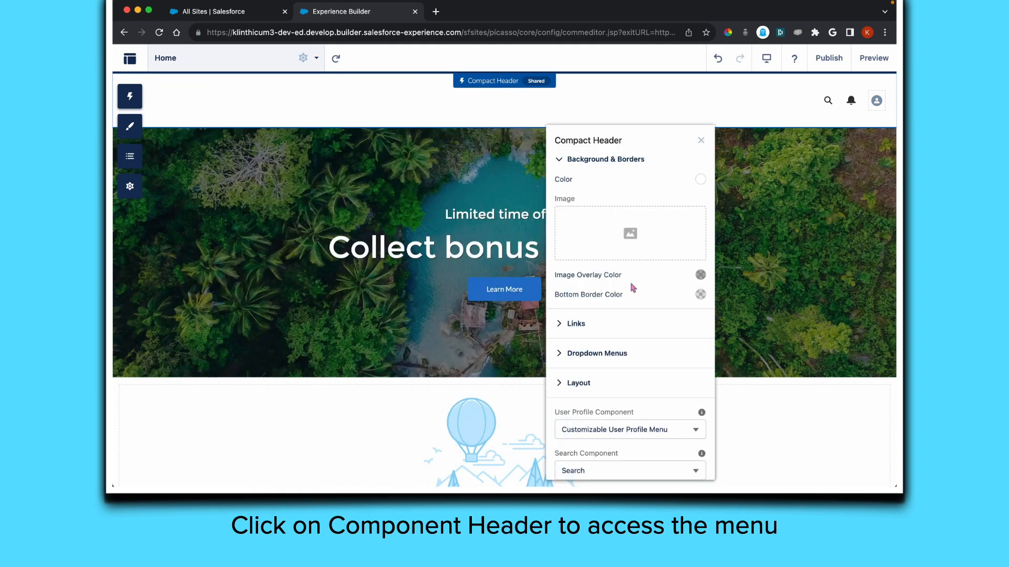
pyautogui.scroll(-2, 638, 314)
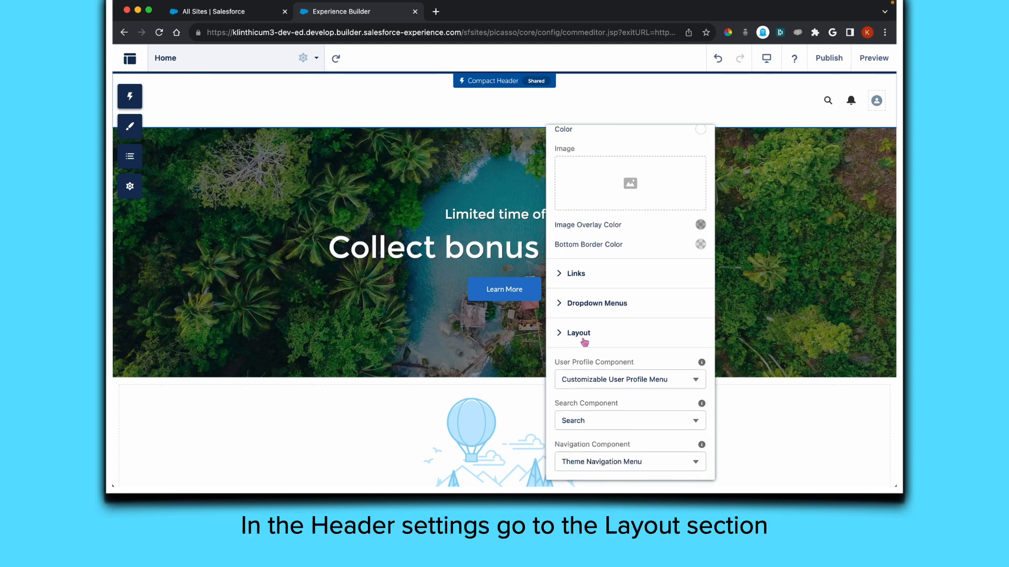
pyautogui.click(622, 335)
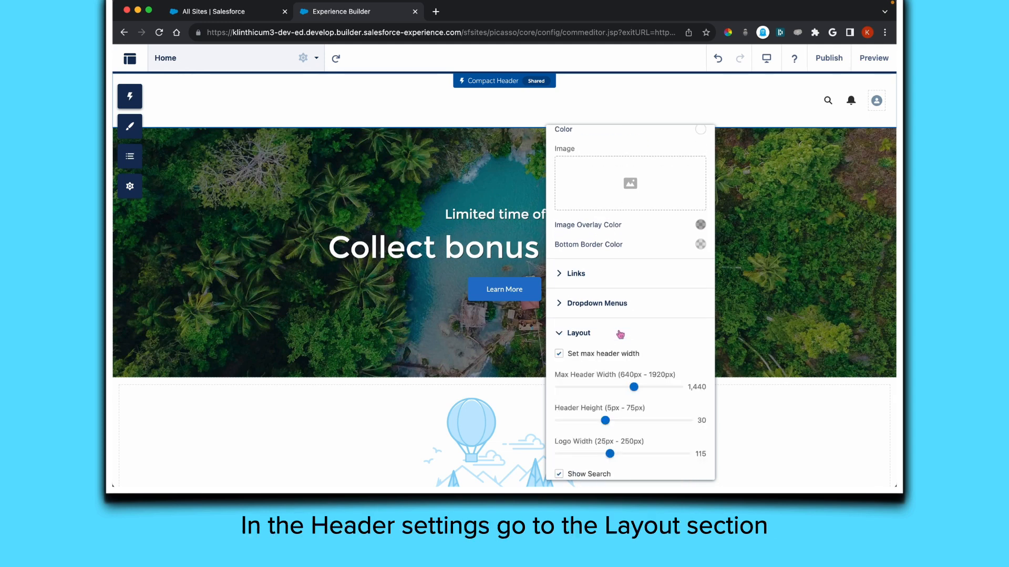
pyautogui.scroll(-6, 626, 333)
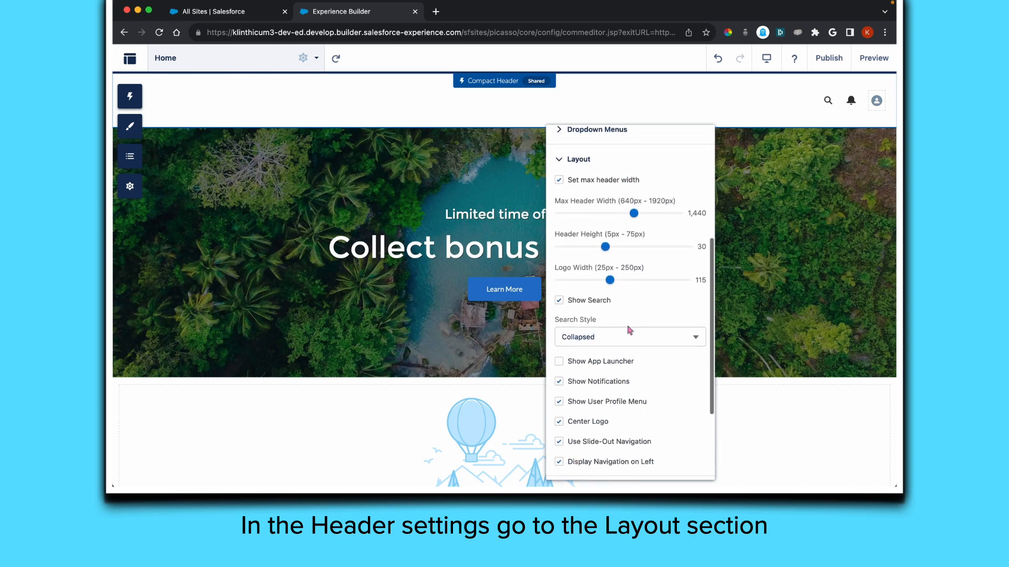
pyautogui.scroll(-2, 629, 330)
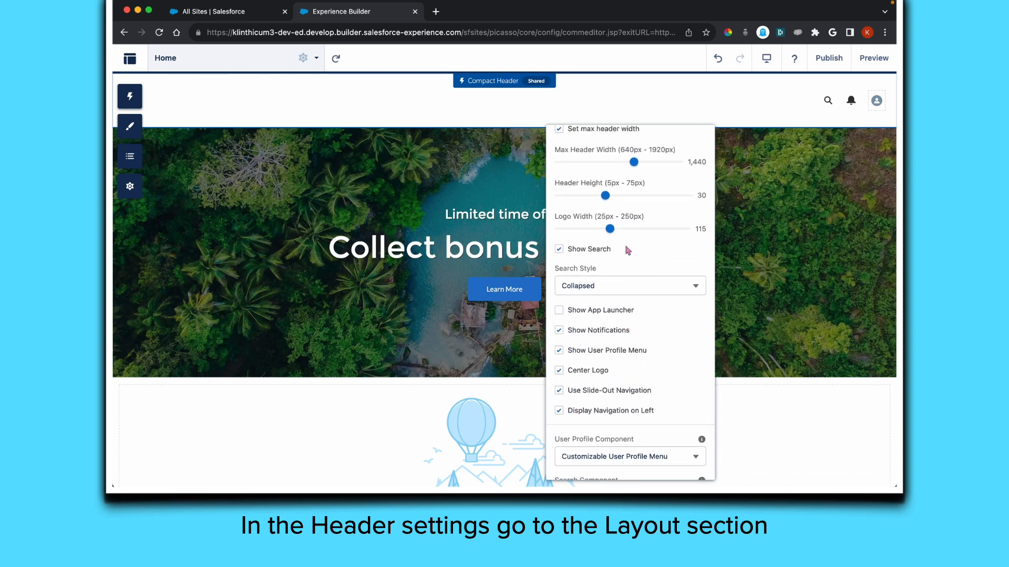
pyautogui.click(634, 287)
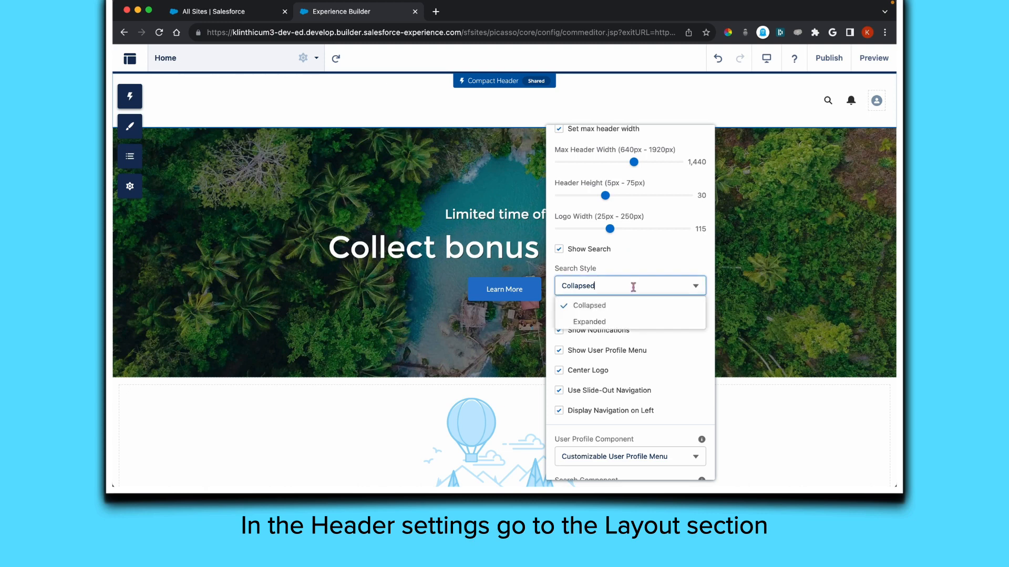
pyautogui.click(592, 322)
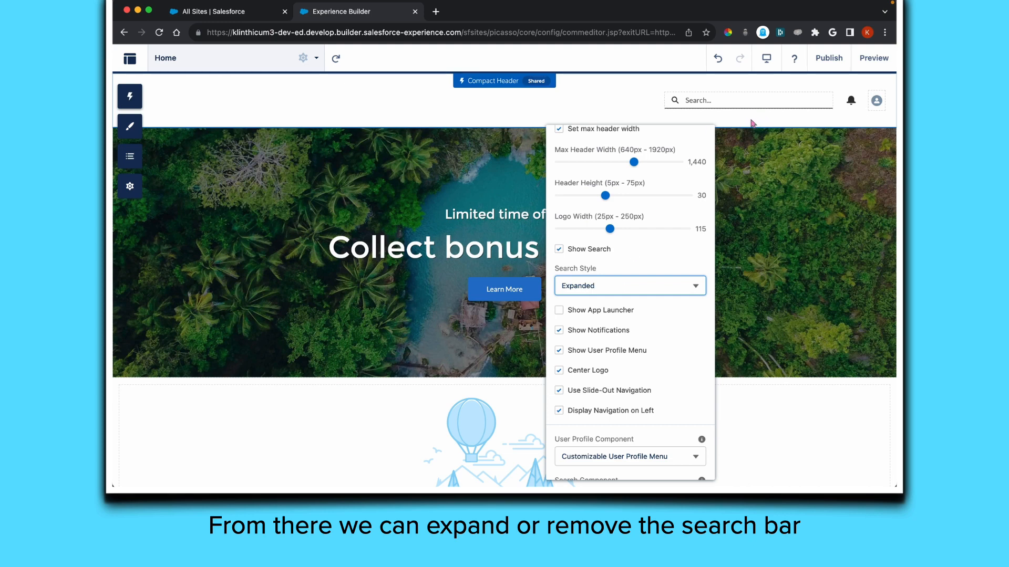
# Hide the search, notifications and user profile menu in the Compact Header.
pyautogui.click(560, 251)
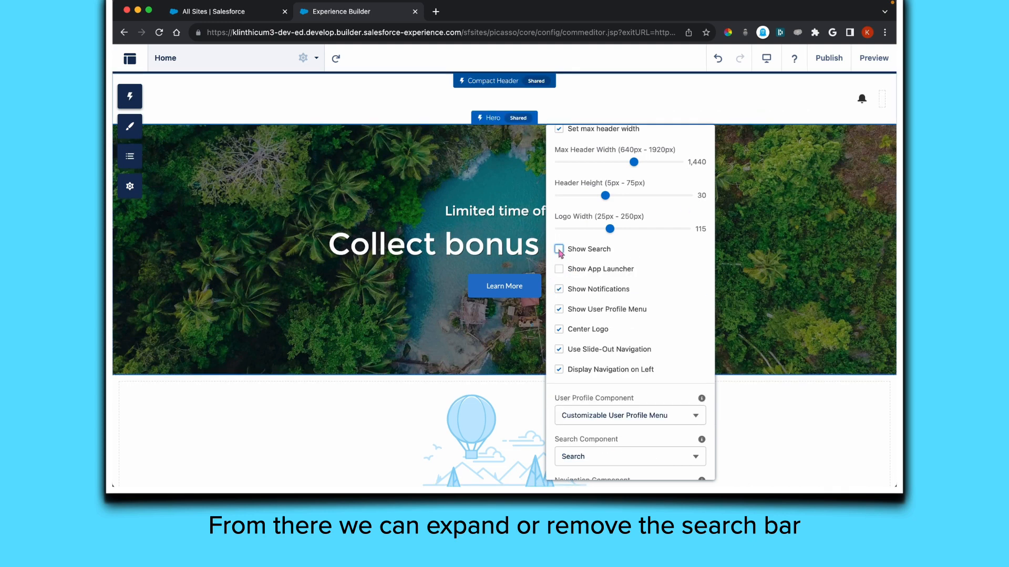
pyautogui.click(560, 290)
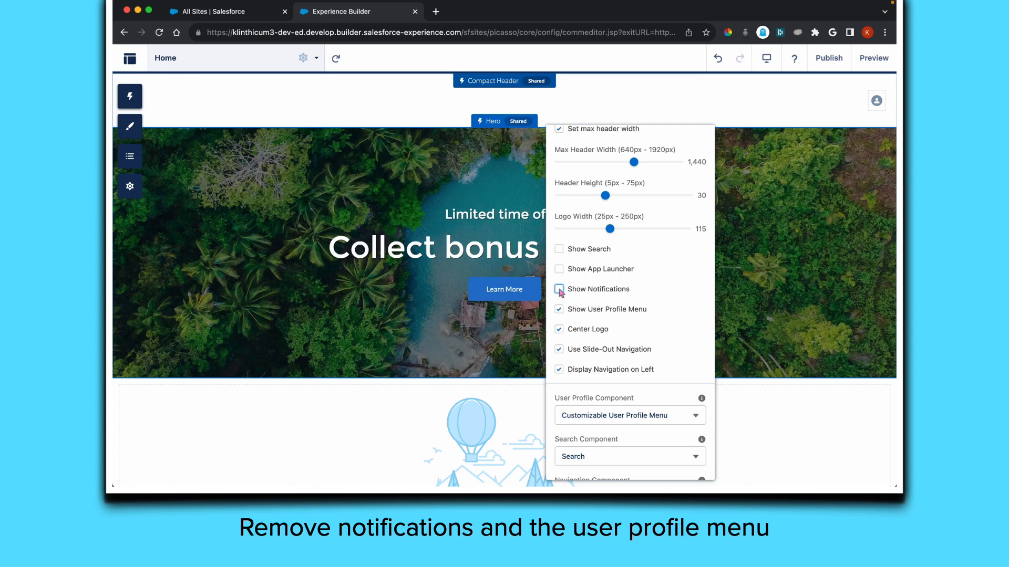
pyautogui.click(560, 310)
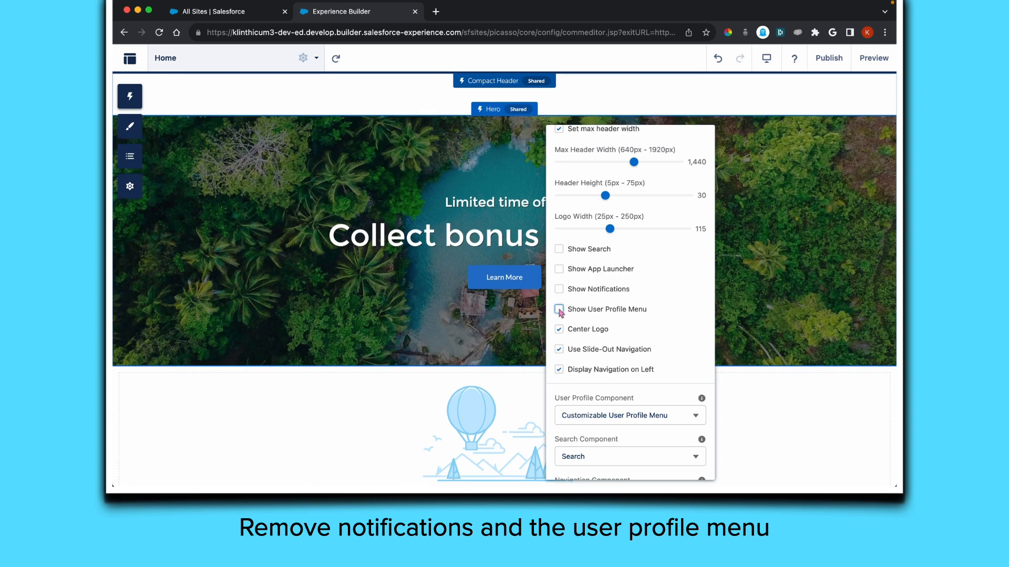
# Turn off slide-out navigation, left-side navigation display and logo centering in the Compact Header's layout.
pyautogui.click(559, 350)
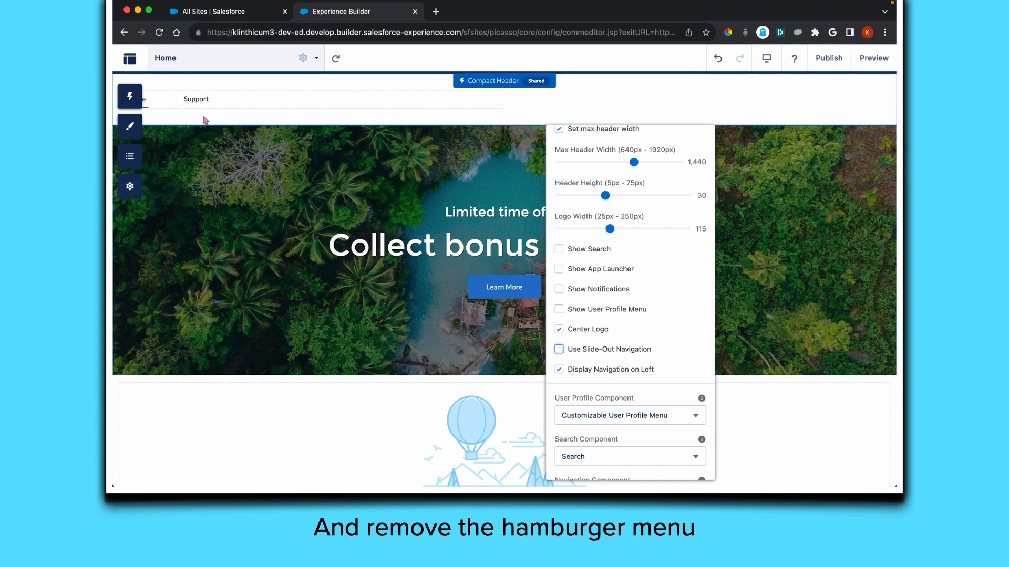
pyautogui.click(559, 349)
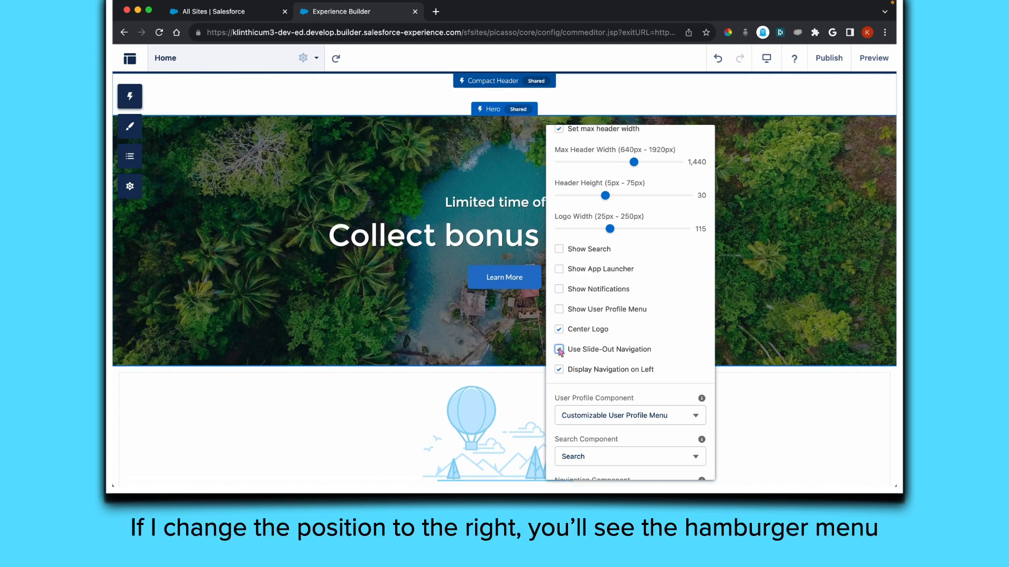
pyautogui.click(559, 371)
pyautogui.click(559, 350)
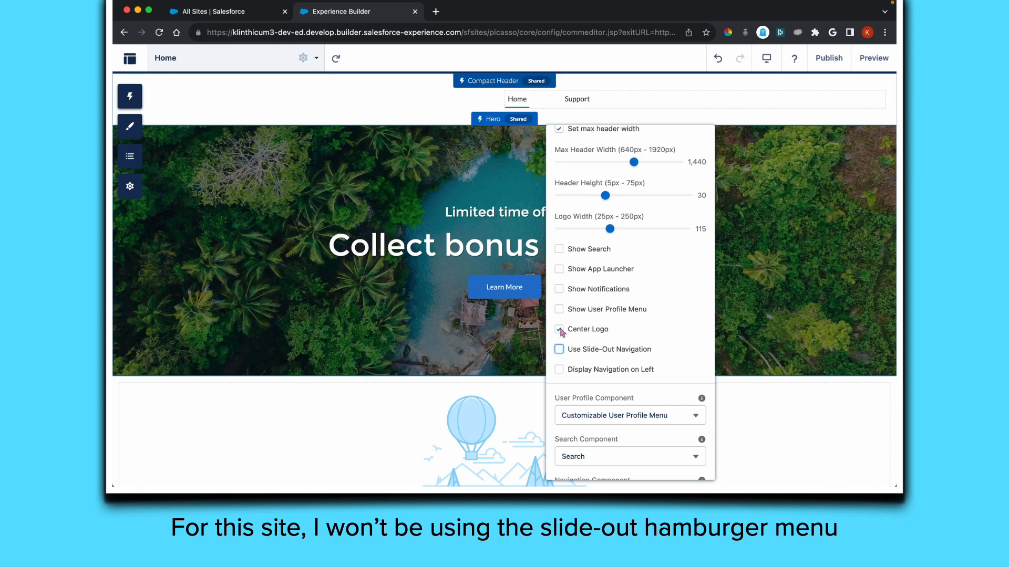
pyautogui.click(561, 331)
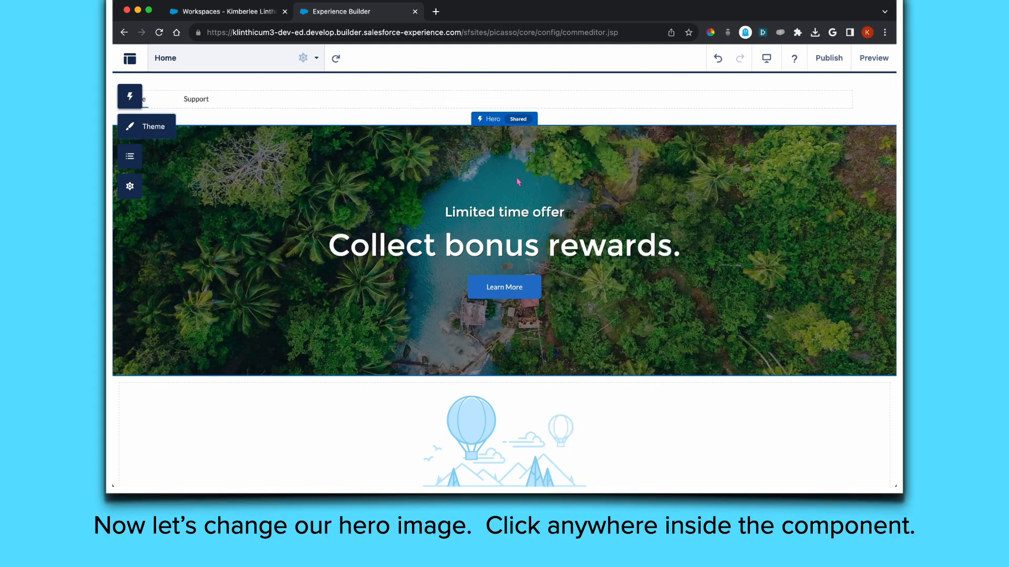
# Replace the Hero component's background image with the red suspension bridge and city skyline picture from the Asset Library.
pyautogui.click(517, 181)
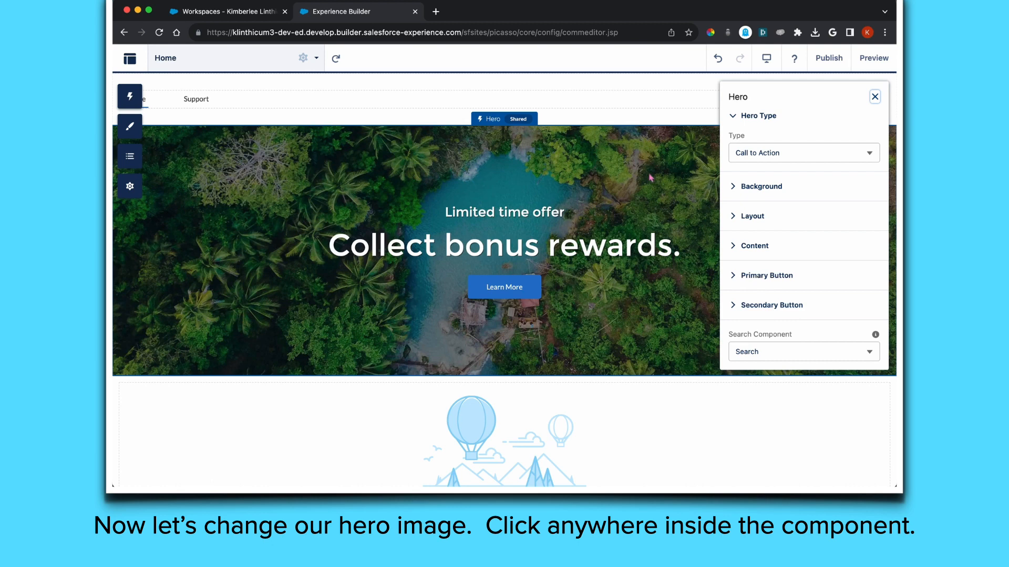
pyautogui.click(758, 197)
pyautogui.click(797, 190)
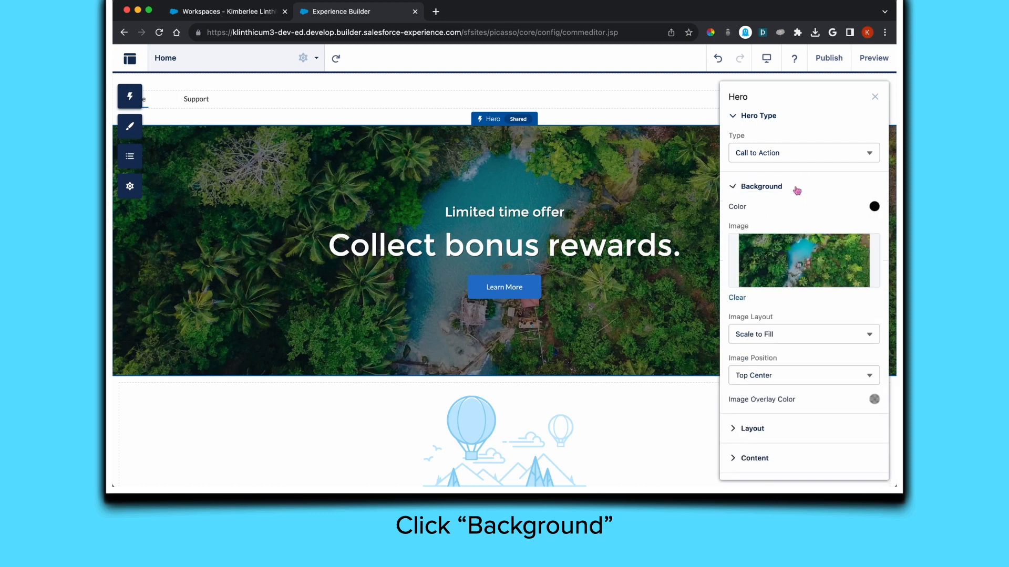
pyautogui.moveTo(804, 261)
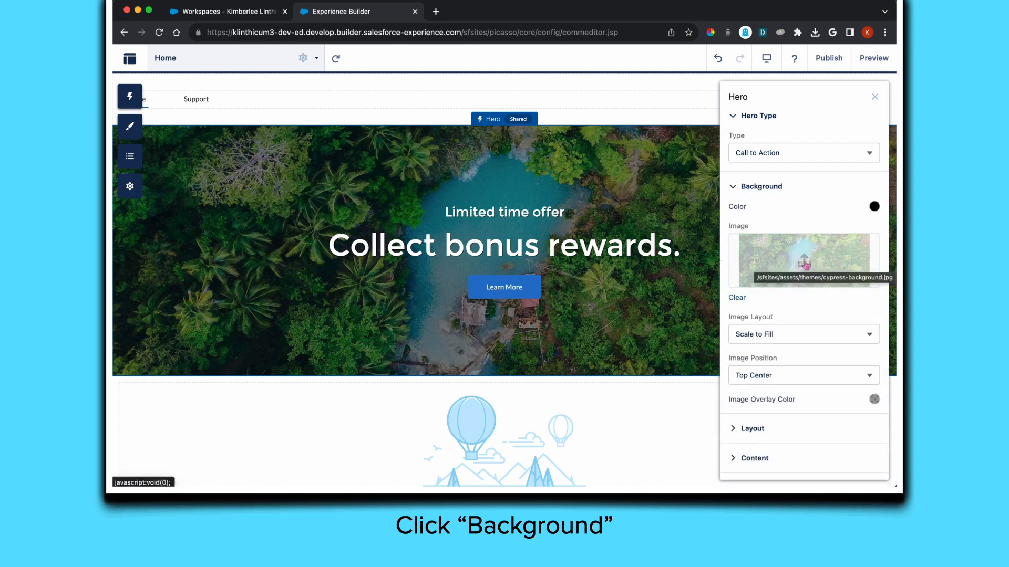
pyautogui.click(805, 264)
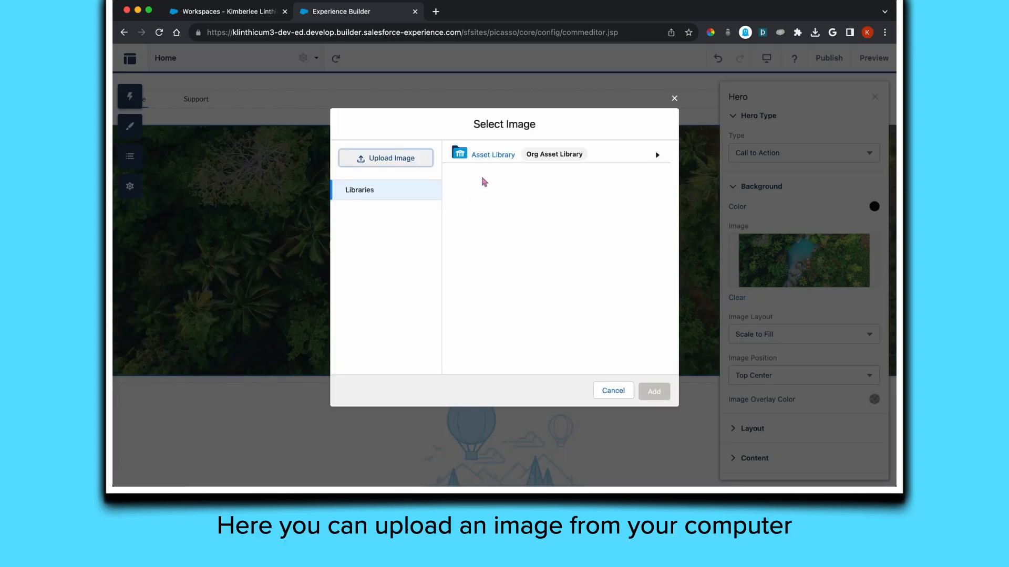
pyautogui.click(484, 156)
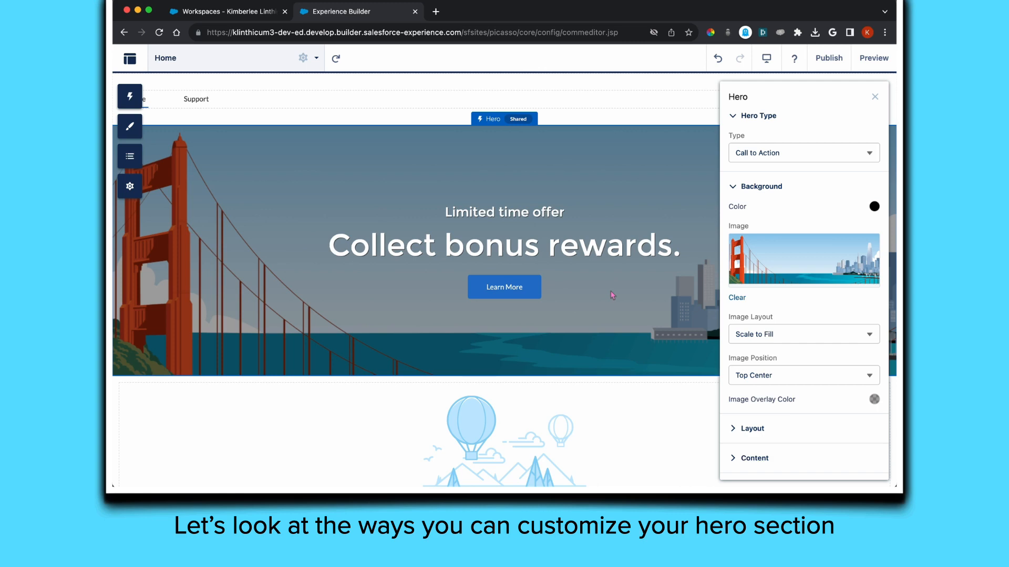
pyautogui.scroll(-3, 817, 307)
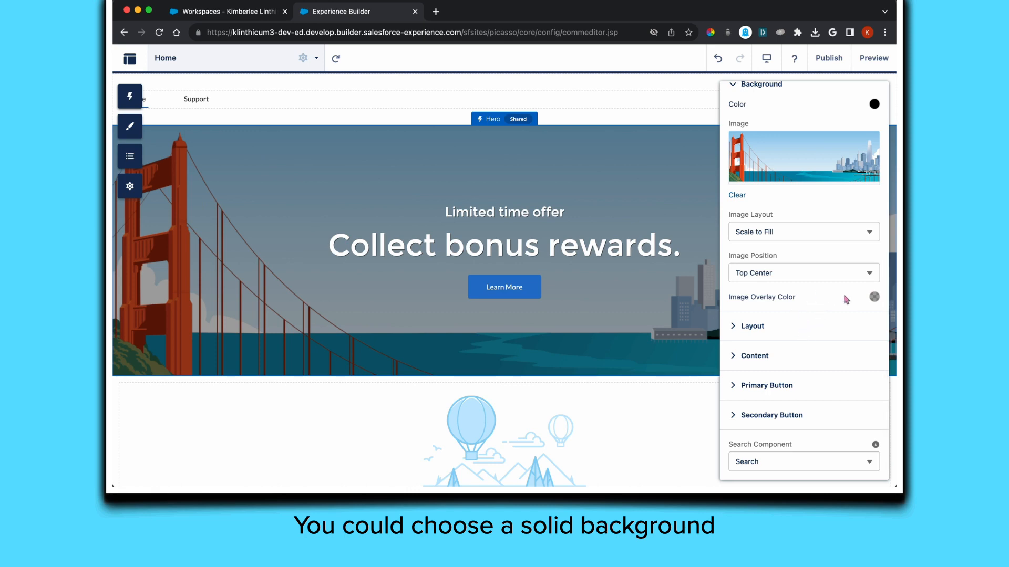
# Set the Hero's image overlay color to black at 0.39 opacity, rgba(0, 0, 0, 0.39).
pyautogui.click(874, 297)
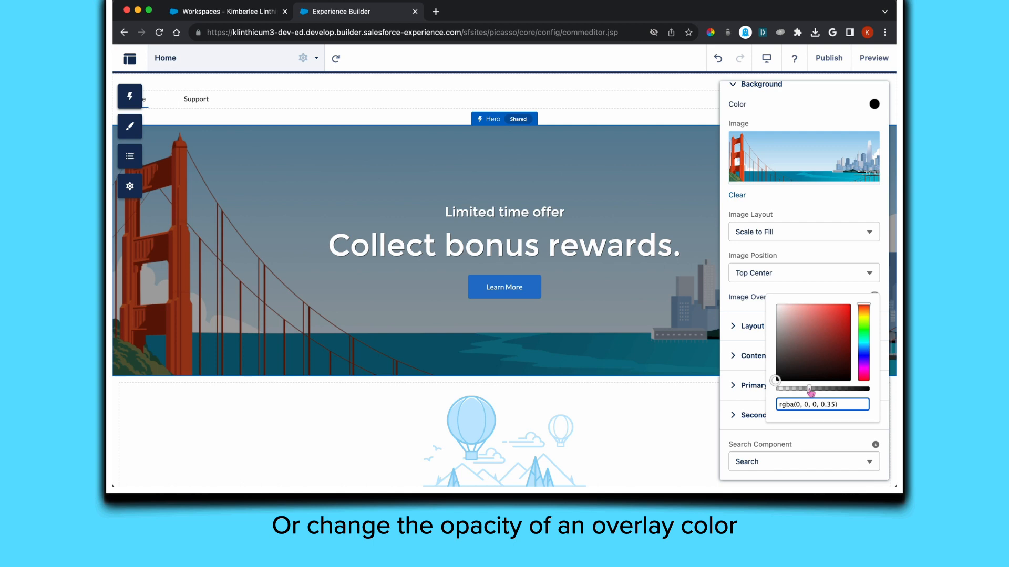
pyautogui.moveTo(811, 393)
pyautogui.mouseDown()
pyautogui.moveTo(868, 390)
pyautogui.moveTo(777, 390)
pyautogui.moveTo(814, 392)
pyautogui.mouseUp()
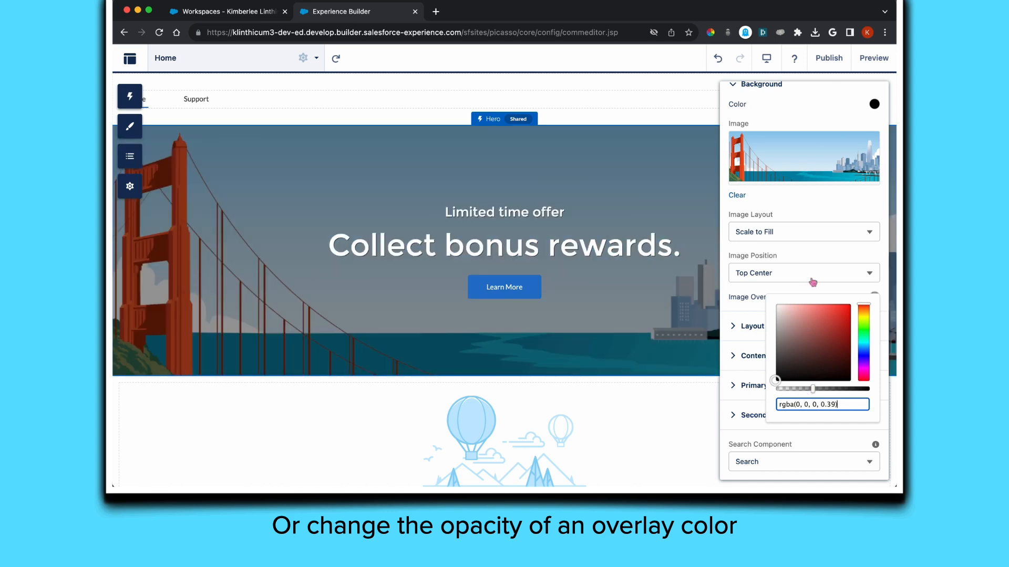
pyautogui.click(783, 291)
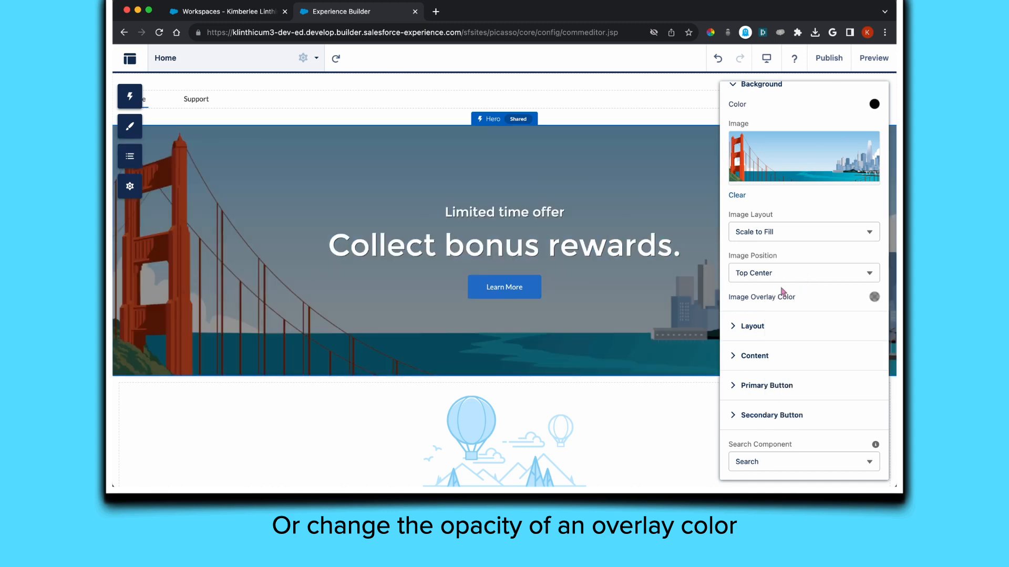
# Set the Hero's image position to Bottom Center and its height to 152 px.
pyautogui.click(789, 327)
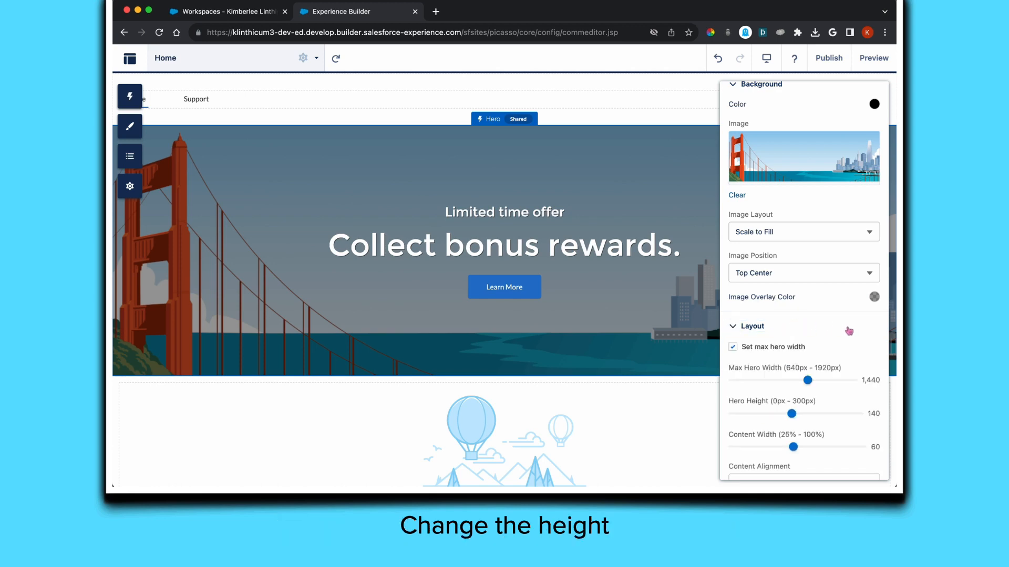
pyautogui.scroll(-2, 849, 331)
pyautogui.scroll(-1, 849, 331)
pyautogui.moveTo(792, 313)
pyautogui.mouseDown()
pyautogui.moveTo(757, 316)
pyautogui.moveTo(835, 316)
pyautogui.moveTo(771, 315)
pyautogui.moveTo(799, 317)
pyautogui.mouseUp()
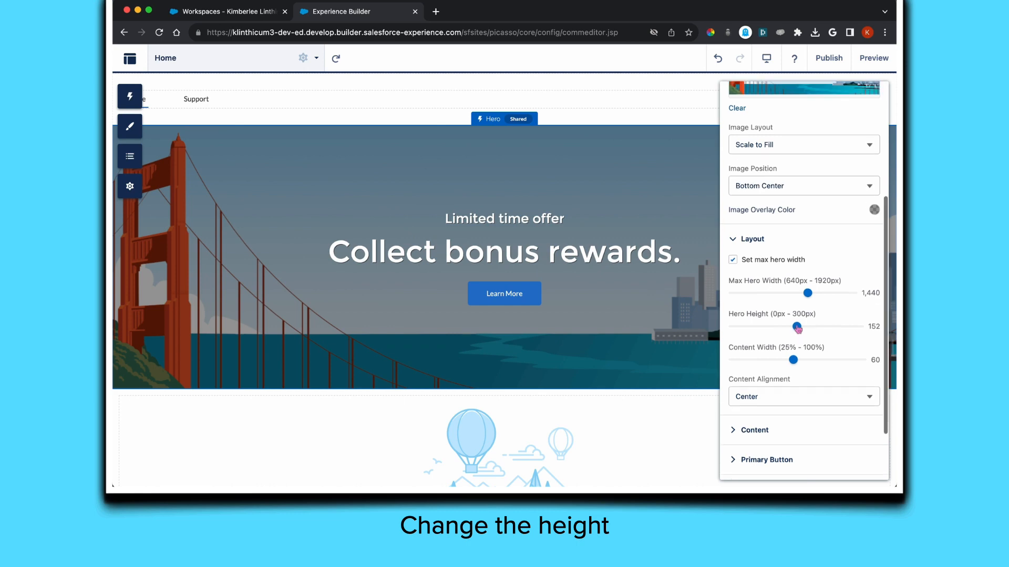
# Try Left as the Hero's content alignment and return it to Center.
pyautogui.scroll(-3, 798, 326)
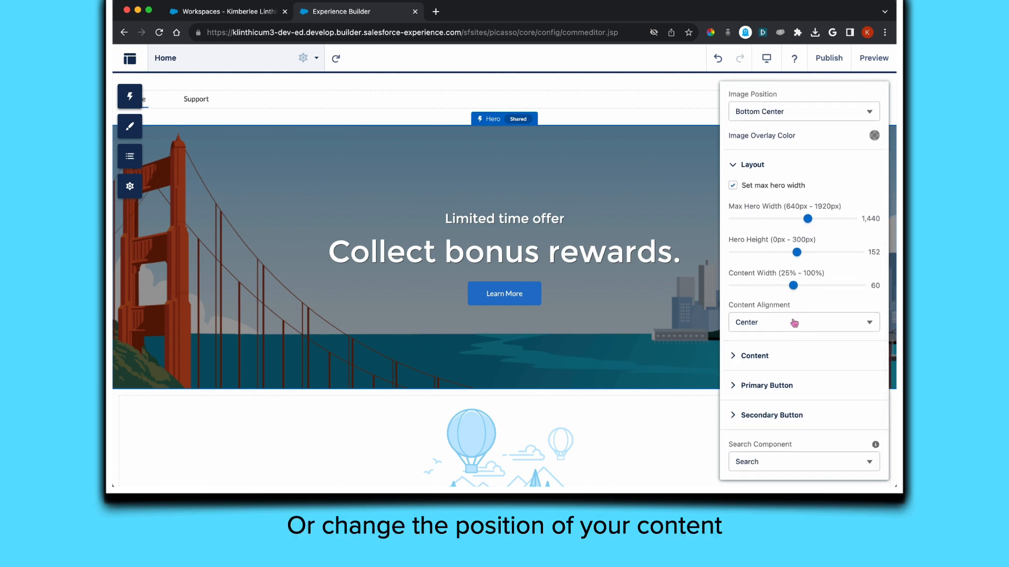
pyautogui.click(795, 322)
pyautogui.click(790, 358)
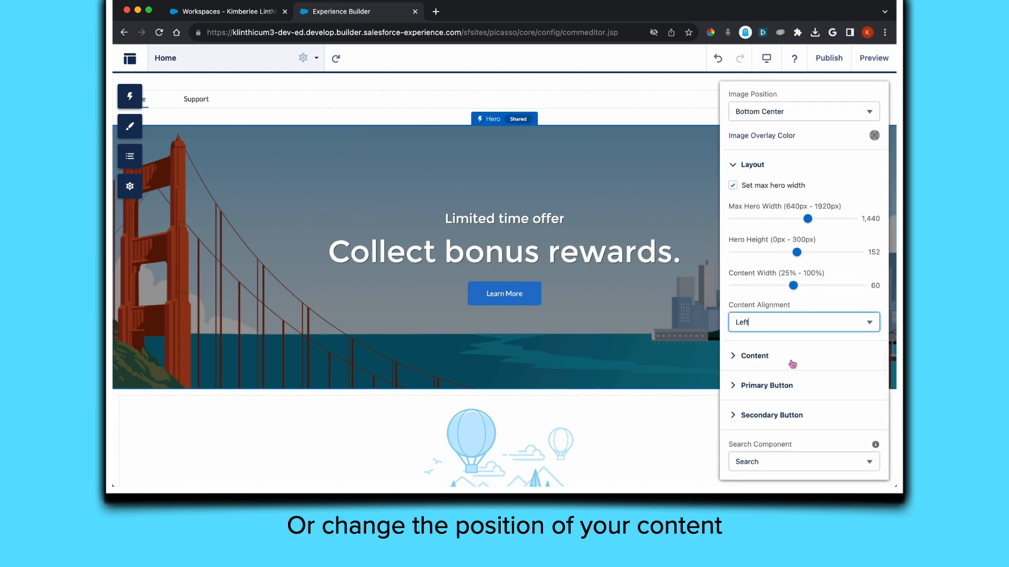
pyautogui.click(794, 322)
pyautogui.click(784, 375)
# Toggle the Hero's caption off and on again, and change the caption text to "Welcome! My name is".
pyautogui.click(797, 357)
pyautogui.scroll(-5, 798, 357)
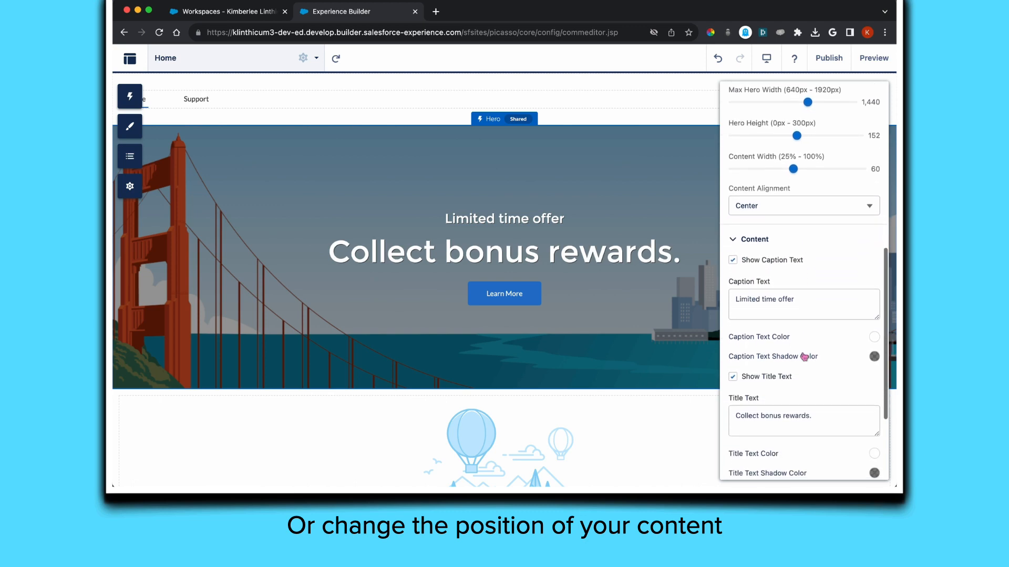
pyautogui.scroll(-1, 804, 357)
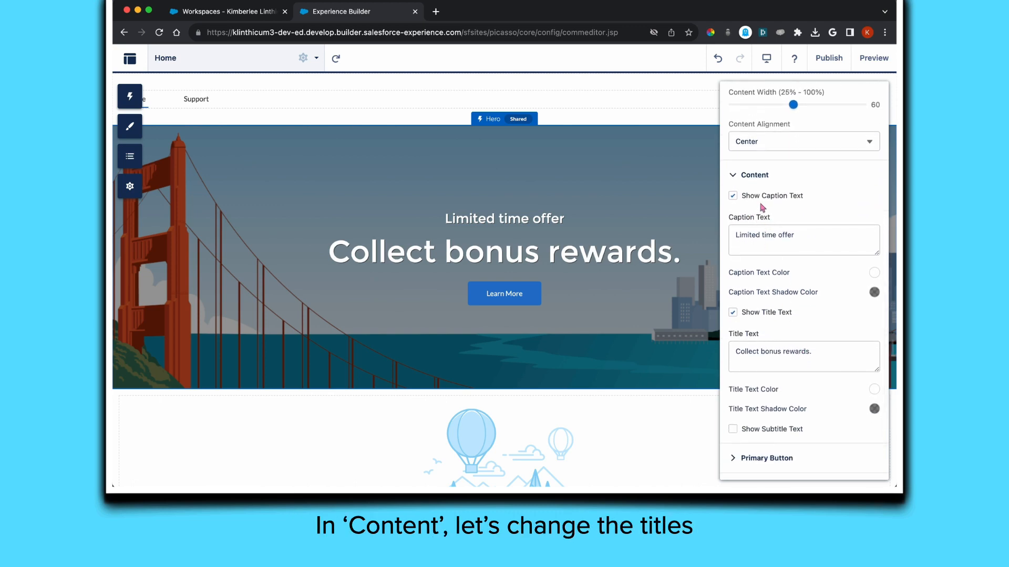
pyautogui.click(732, 195)
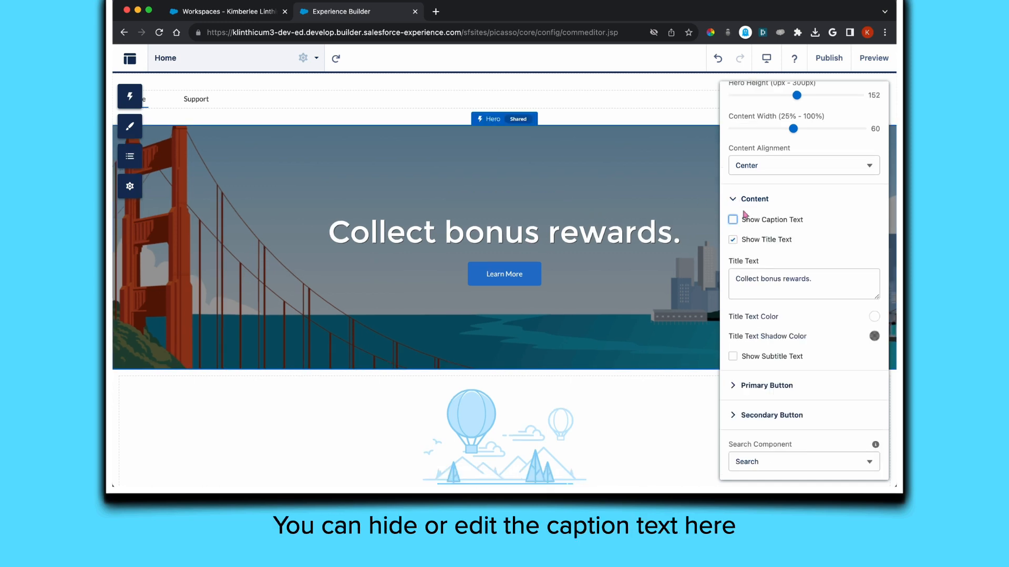
pyautogui.click(733, 219)
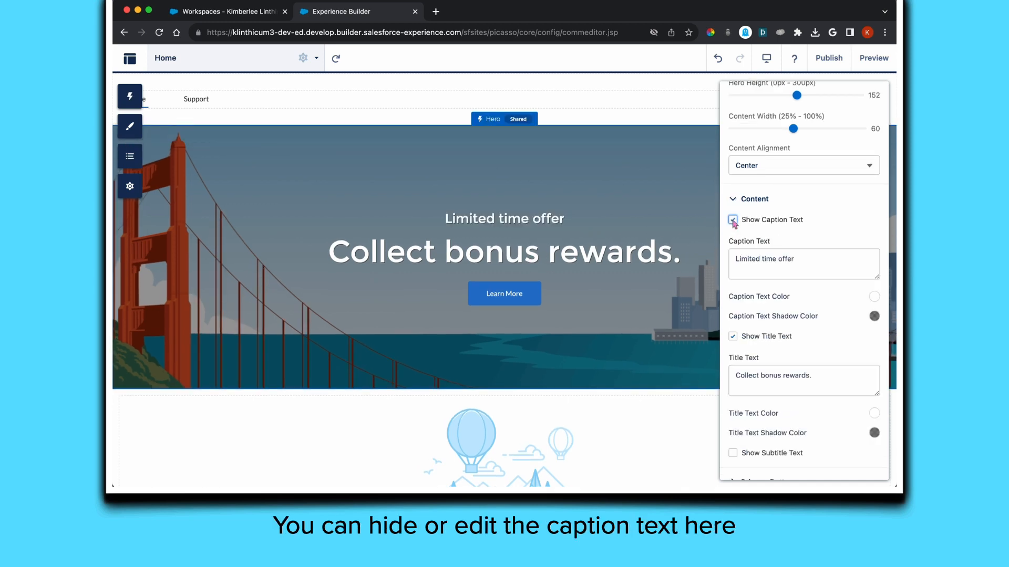
pyautogui.click(802, 258)
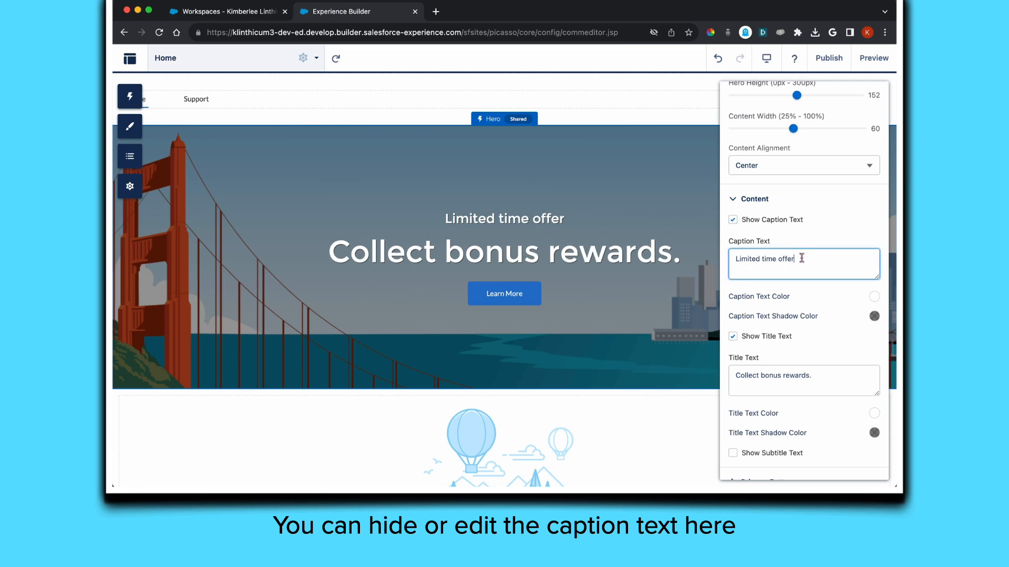
pyautogui.press('BackSpace')
pyautogui.press('BackSpace')
pyautogui.press('BackSpace')
pyautogui.press('BackSpace')
pyautogui.press('BackSpace')
pyautogui.press('BackSpace')
pyautogui.click(815, 298)
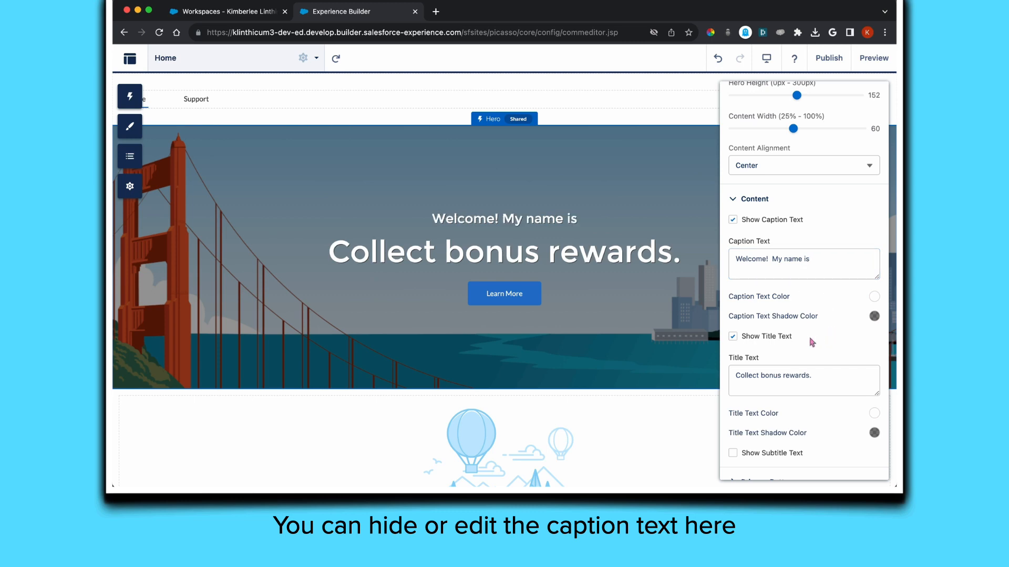
# Replace the Hero's title text with the site owner's full name.
pyautogui.scroll(-3, 812, 343)
pyautogui.click(814, 304)
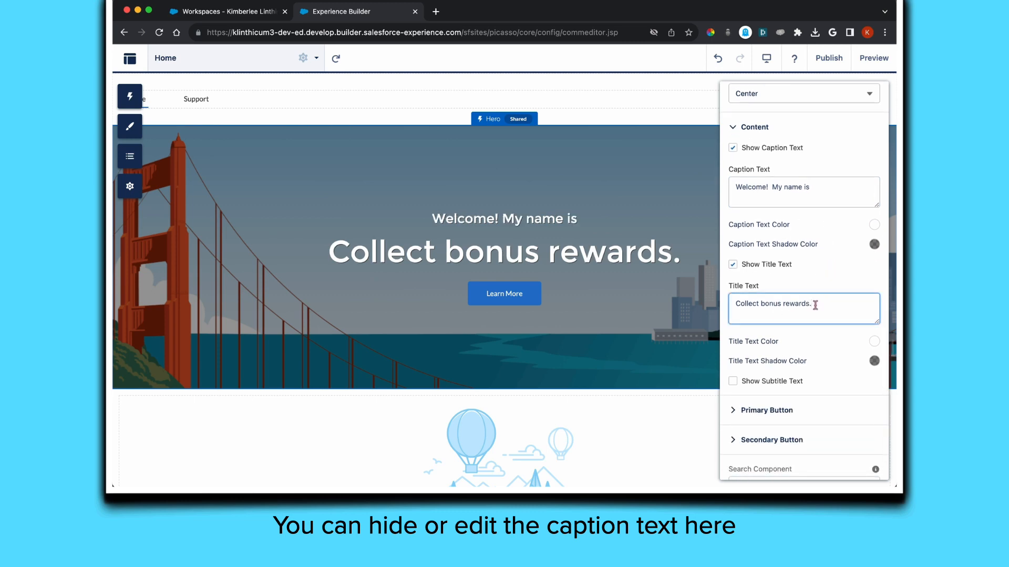
pyautogui.press('BackSpace')
pyautogui.press('BackSpace')
pyautogui.press('BackSpace')
pyautogui.press('BackSpace')
pyautogui.press('BackSpace')
pyautogui.press('BackSpace')
pyautogui.press('BackSpace')
pyautogui.press('BackSpace')
pyautogui.press('BackSpace')
pyautogui.press('BackSpace')
pyautogui.press('BackSpace')
pyautogui.press('BackSpace')
pyautogui.press('BackSpace')
pyautogui.press('BackSpace')
pyautogui.press('BackSpace')
pyautogui.press('BackSpace')
pyautogui.press('BackSpace')
pyautogui.press('BackSpace')
pyautogui.press('BackSpace')
pyautogui.press('BackSpace')
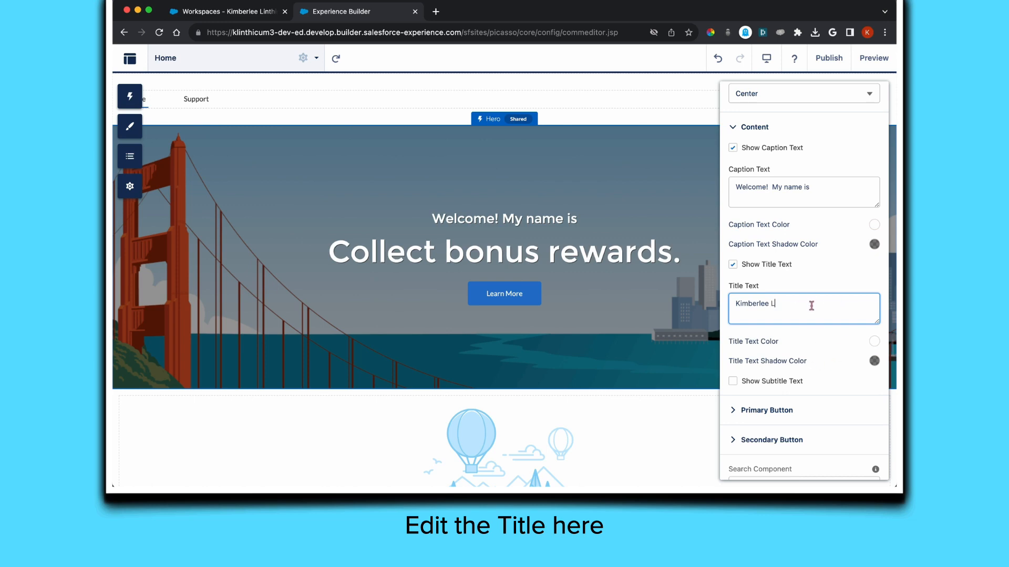
pyautogui.click(812, 342)
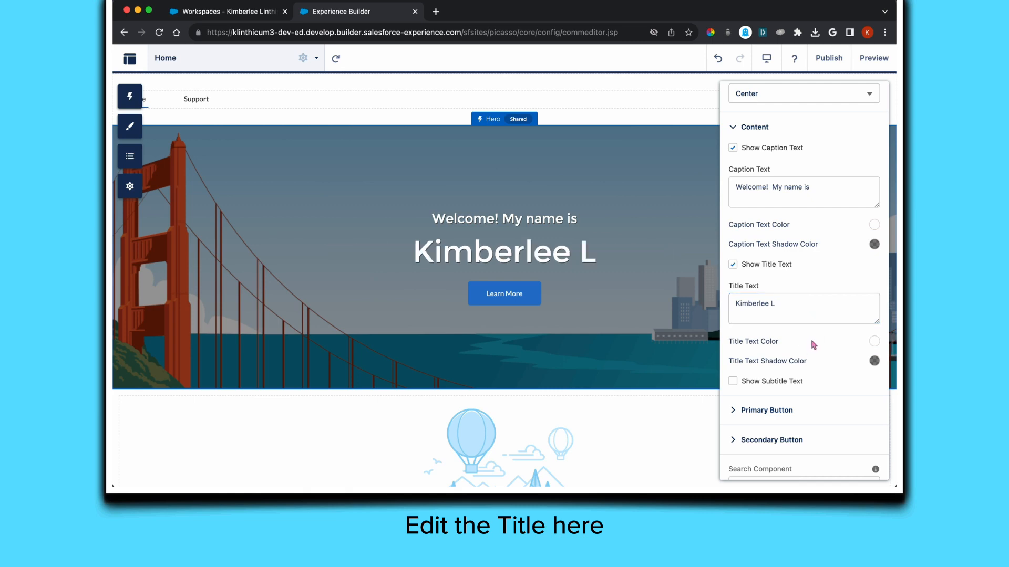
pyautogui.click(783, 304)
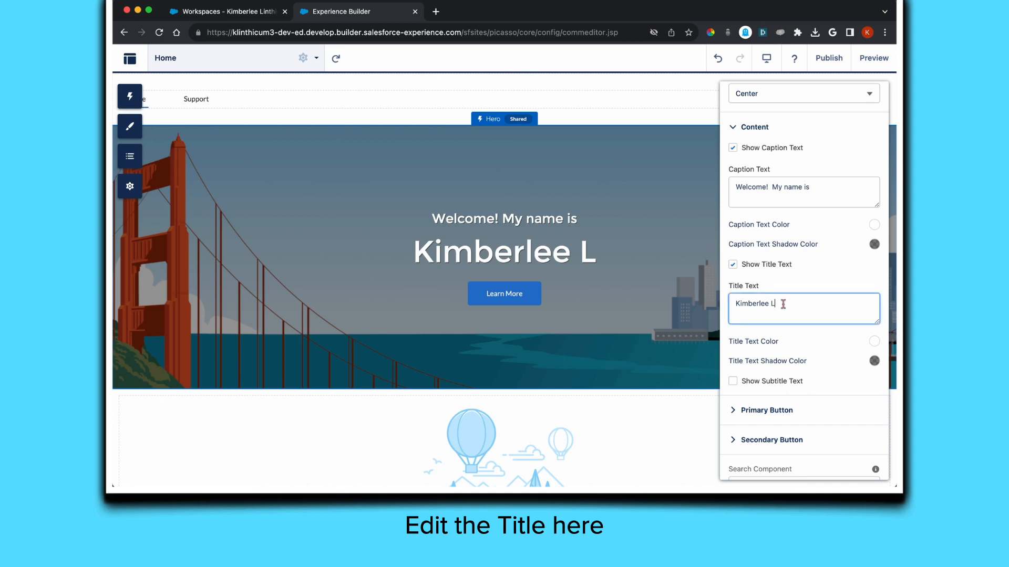
pyautogui.write('inthicum')
pyautogui.click(803, 343)
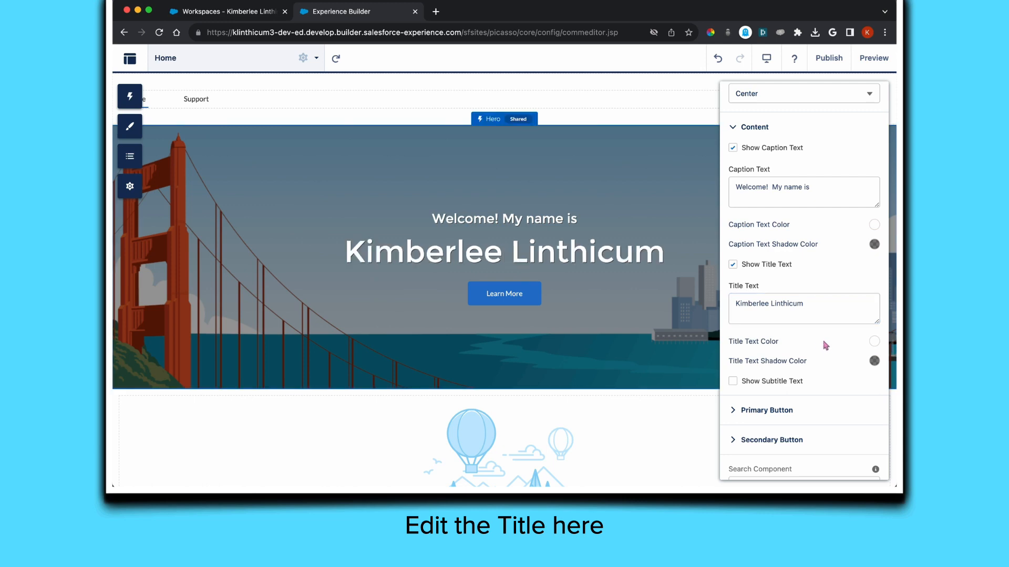
# Show the Hero's subtitle text and hide it again.
pyautogui.click(733, 382)
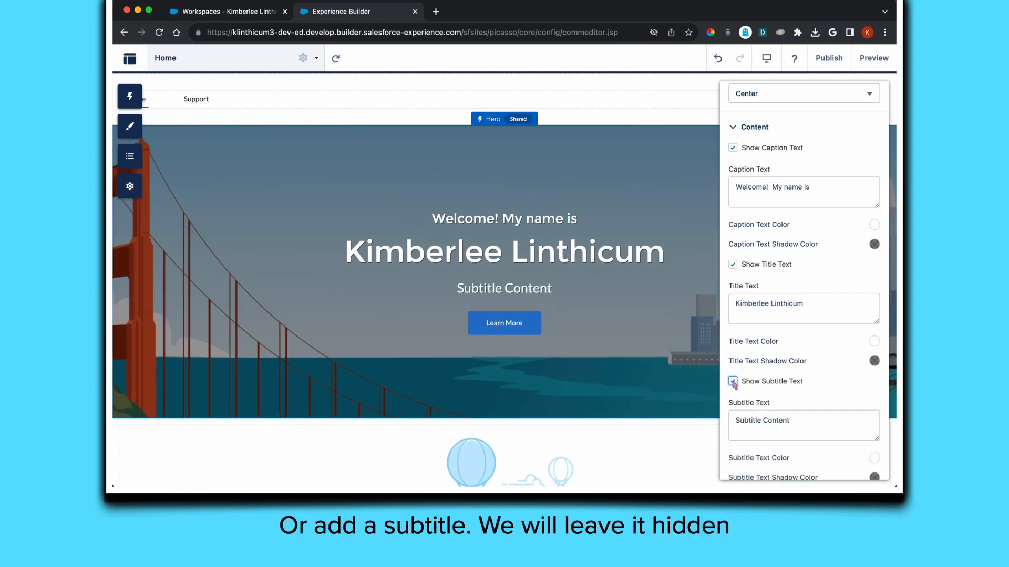
pyautogui.click(734, 384)
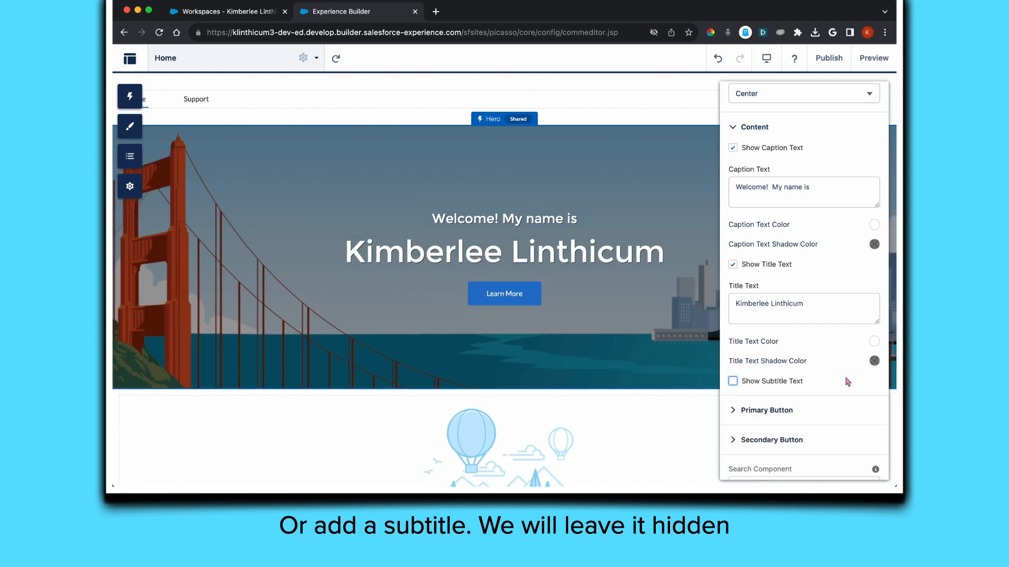
# Change the Hero's primary button text to "Contact Me" and check the help note for the button link URL.
pyautogui.scroll(-1, 829, 379)
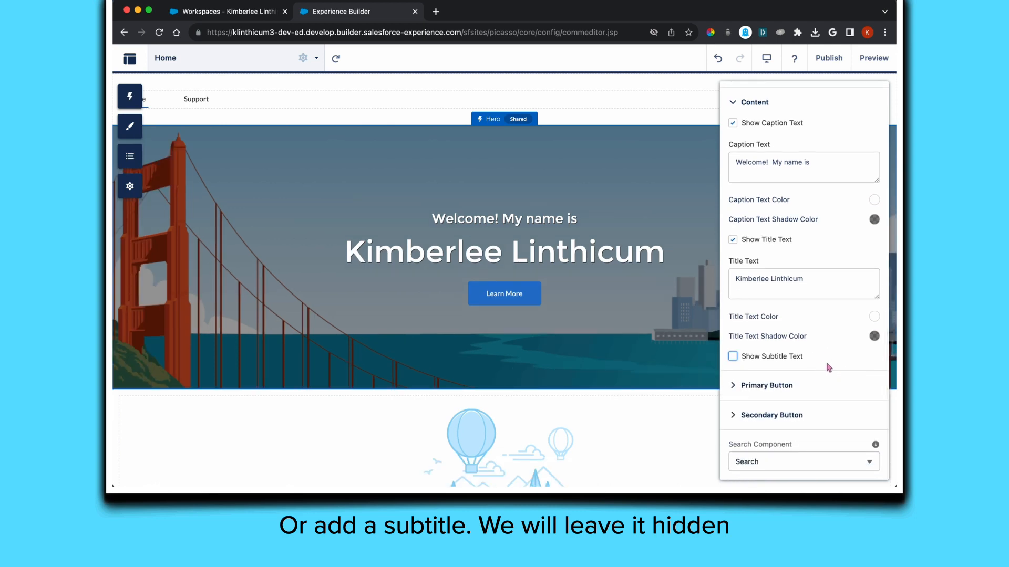
pyautogui.click(818, 389)
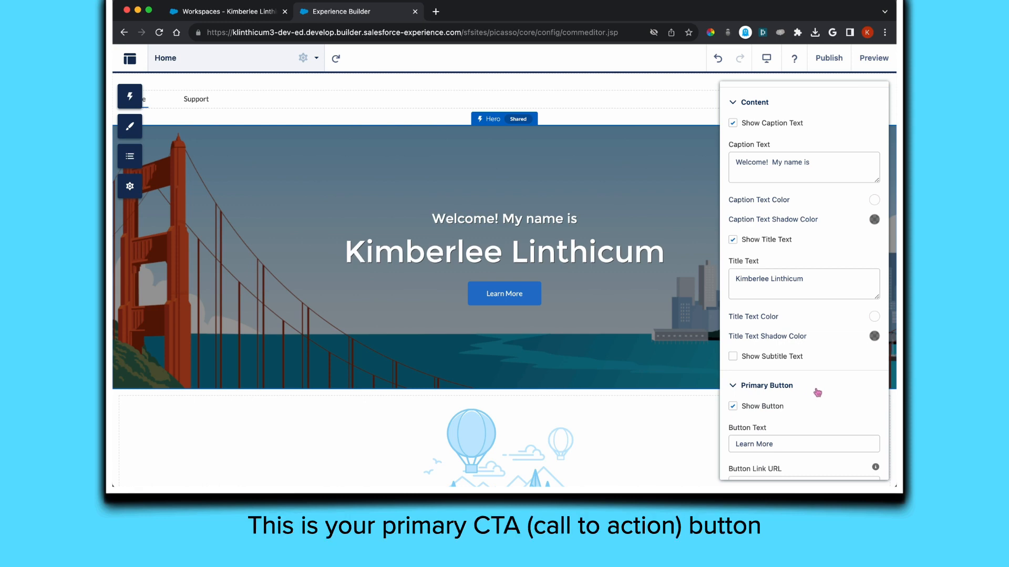
pyautogui.scroll(-3, 819, 388)
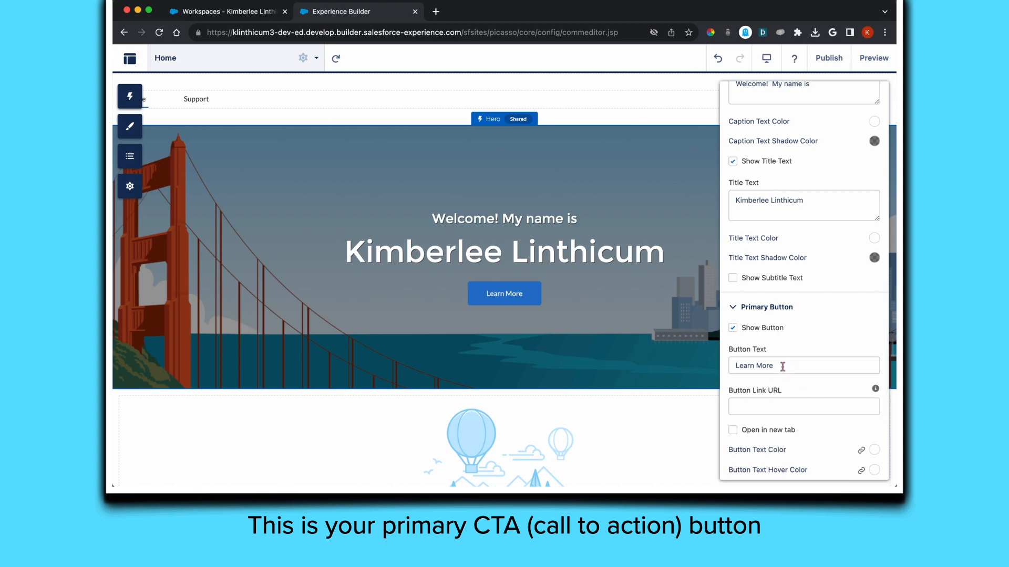
pyautogui.click(783, 366)
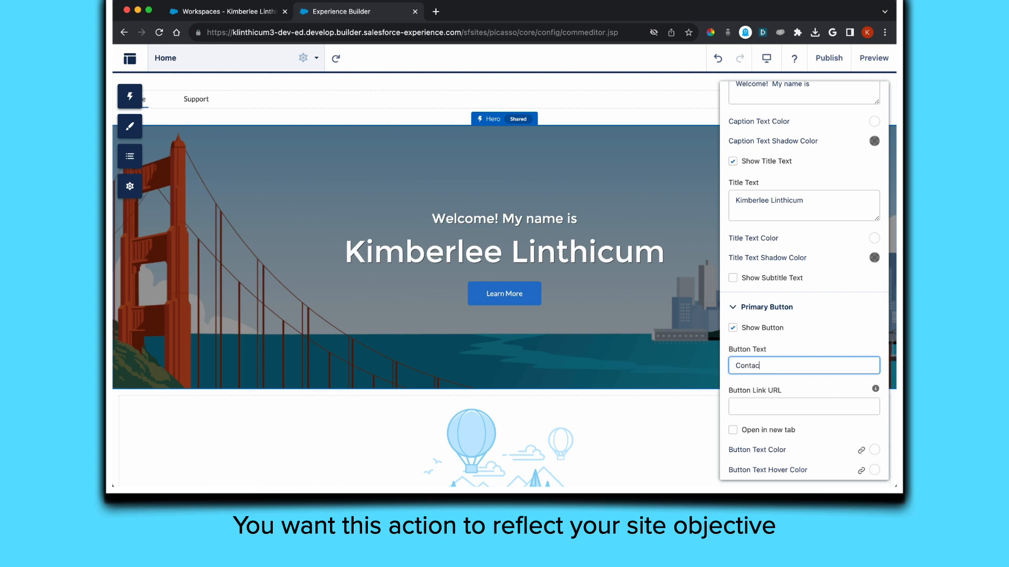
pyautogui.write('Contact Me')
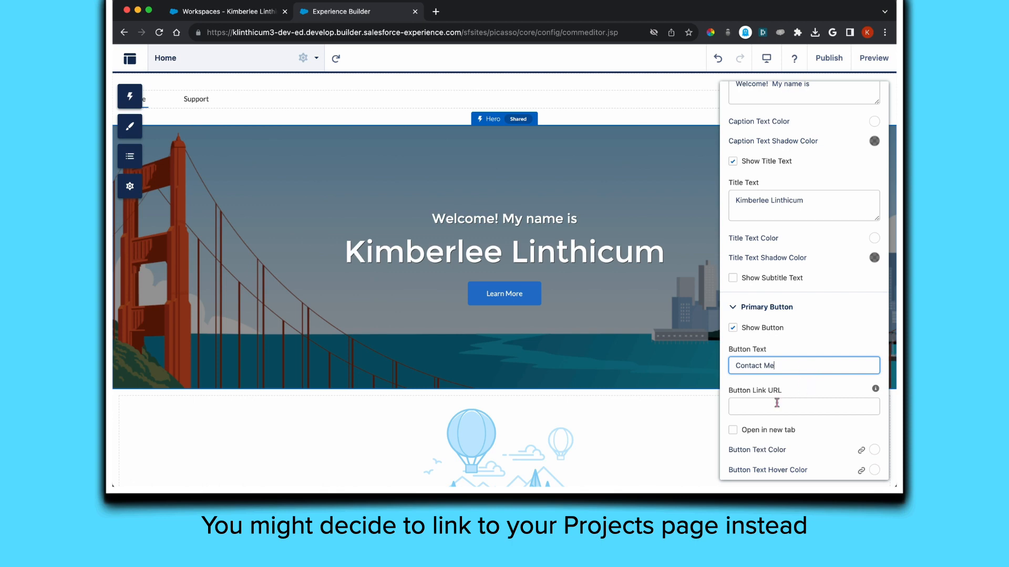
pyautogui.moveTo(875, 390)
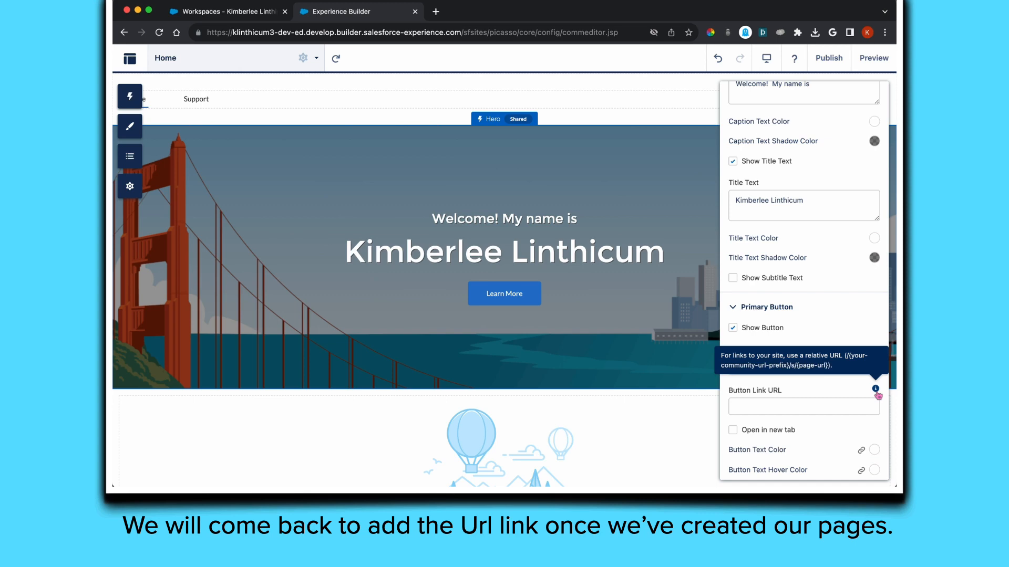
# Round the Hero's primary button corners with a border radius of 11 px.
pyautogui.scroll(-3, 804, 363)
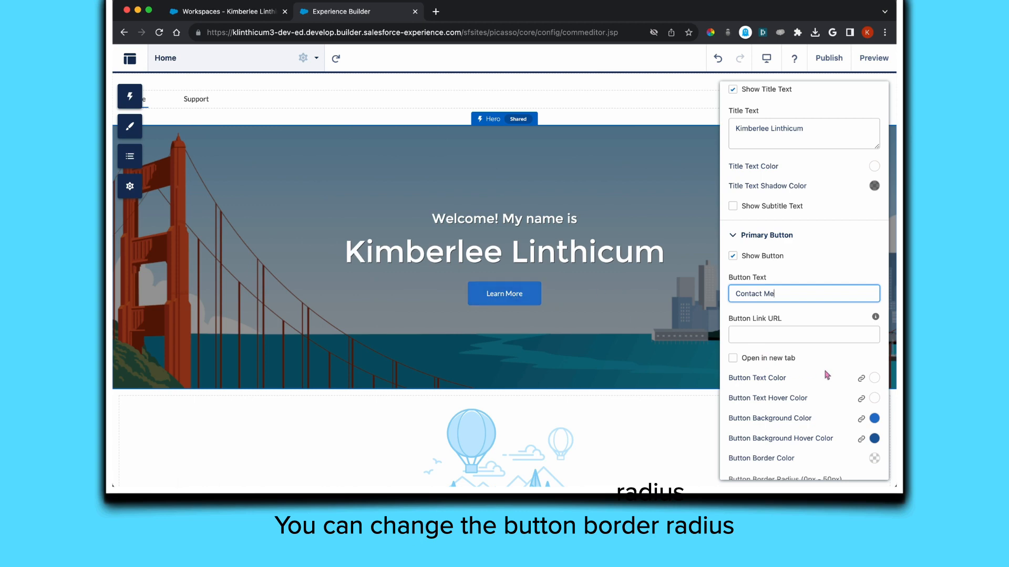
pyautogui.scroll(-2, 827, 375)
pyautogui.scroll(-3, 827, 375)
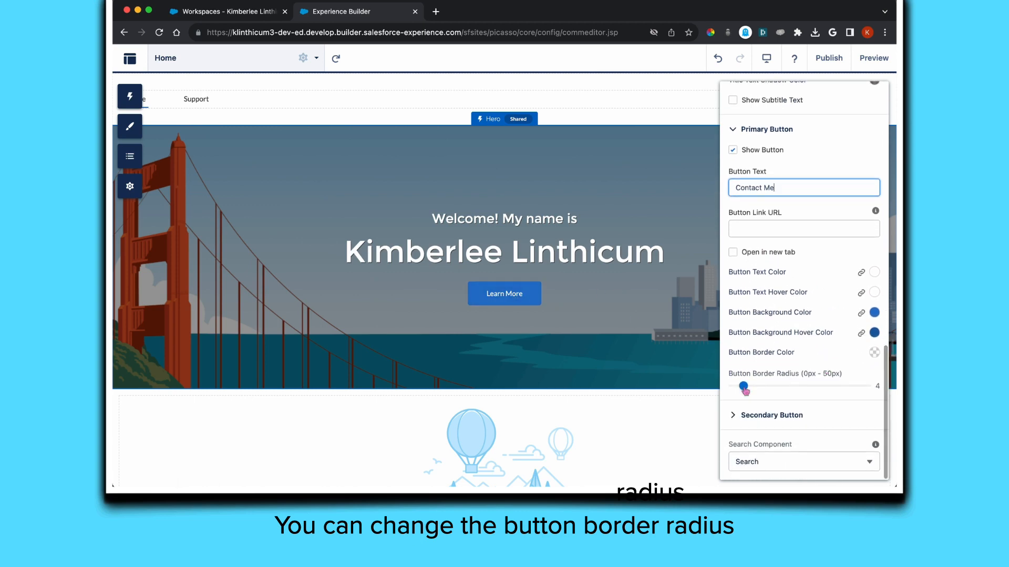
pyautogui.moveTo(744, 386); pyautogui.dragTo(850, 388)
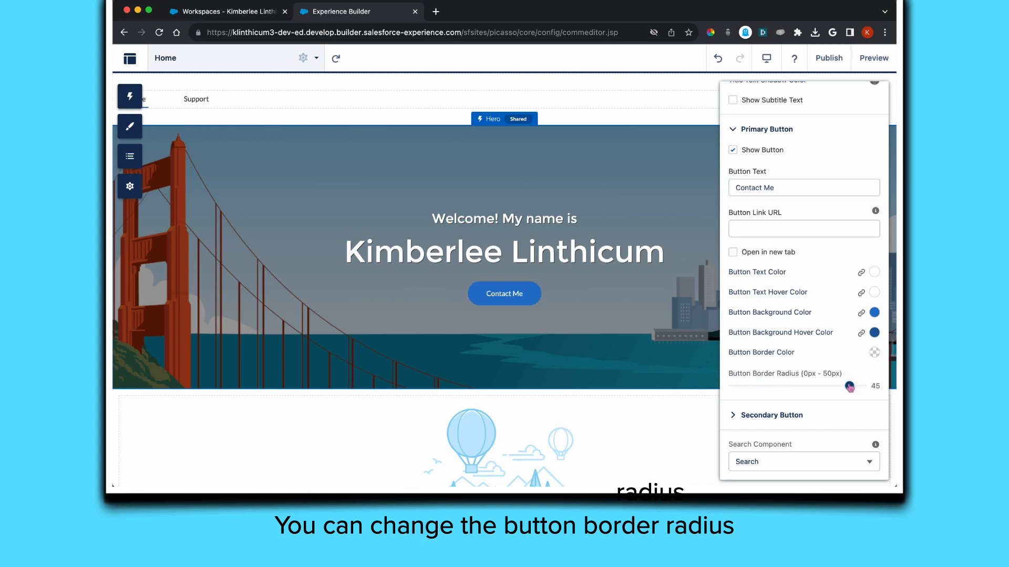
pyautogui.moveTo(849, 388); pyautogui.dragTo(764, 390)
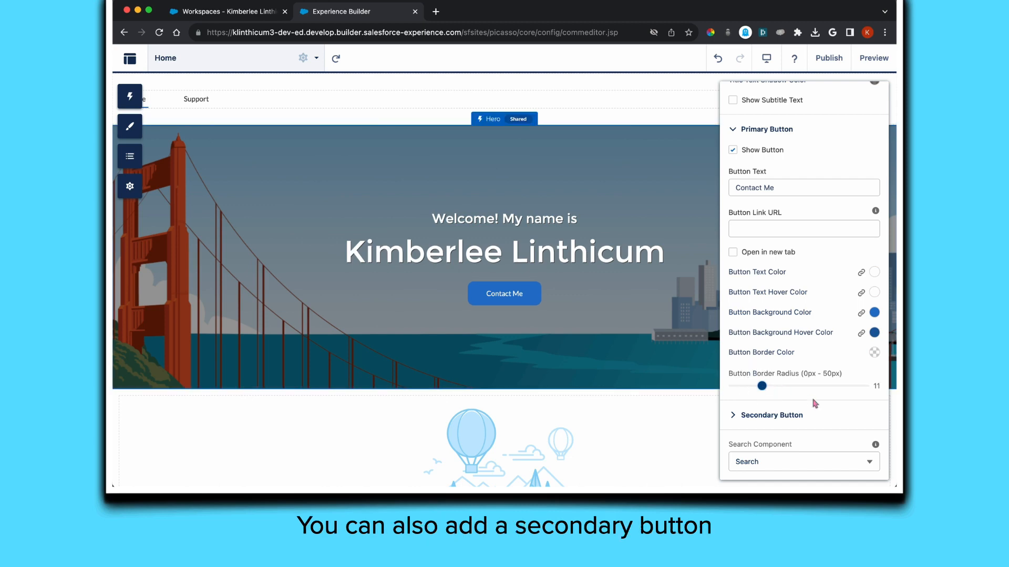
# Show the Hero's secondary button, look through its settings and hide it again.
pyautogui.click(821, 415)
pyautogui.scroll(-1, 821, 418)
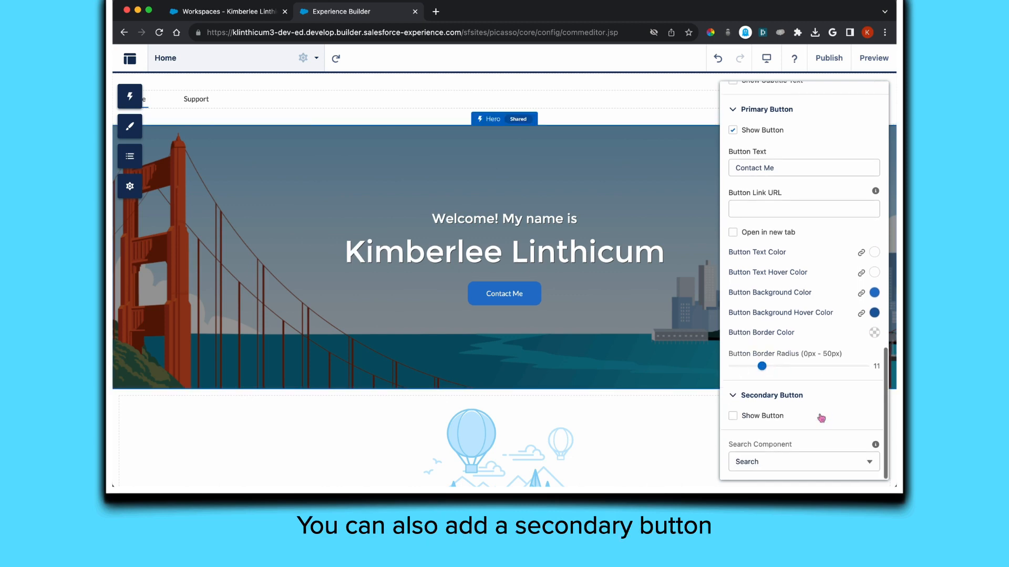
pyautogui.click(733, 416)
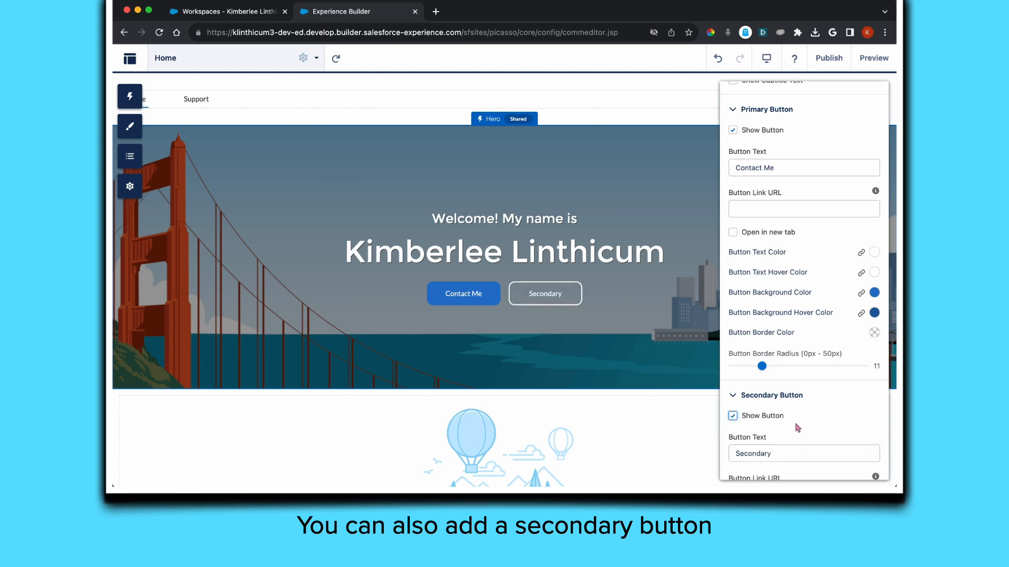
pyautogui.scroll(-5, 798, 428)
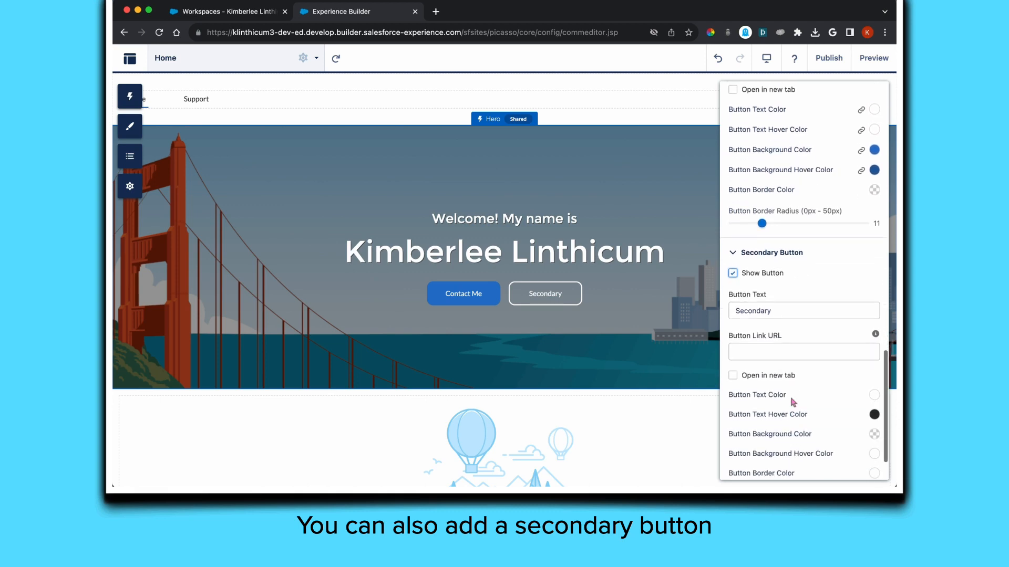
pyautogui.scroll(-2, 823, 400)
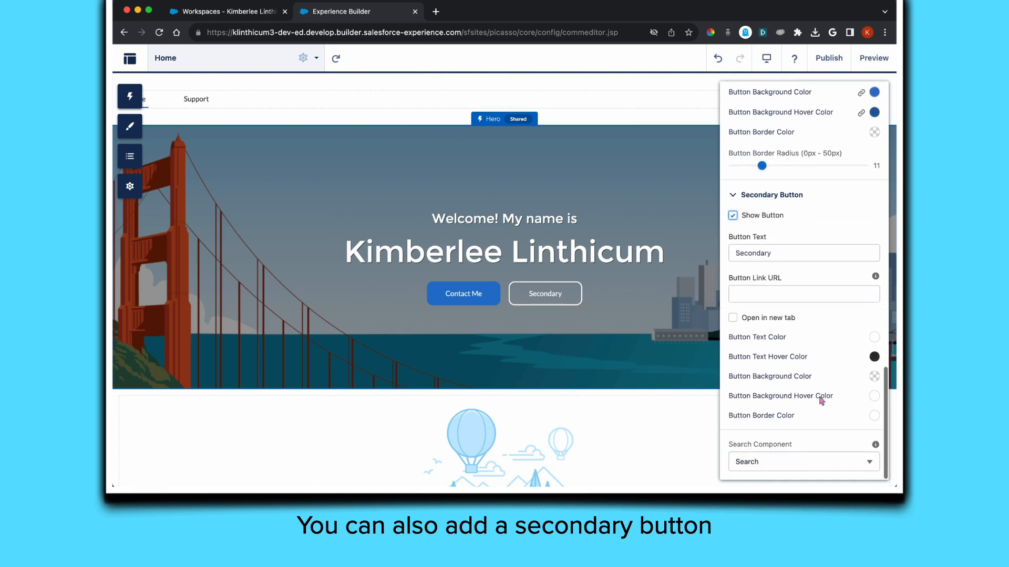
pyautogui.click(733, 215)
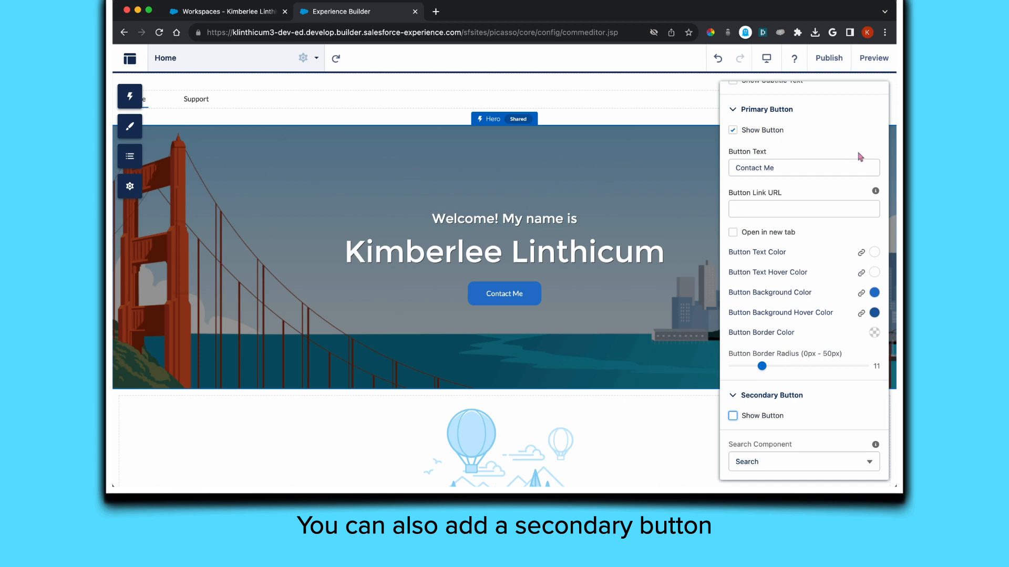
# Close the Hero's properties and open the theme's color settings.
pyautogui.scroll(10, 858, 157)
pyautogui.scroll(5, 846, 123)
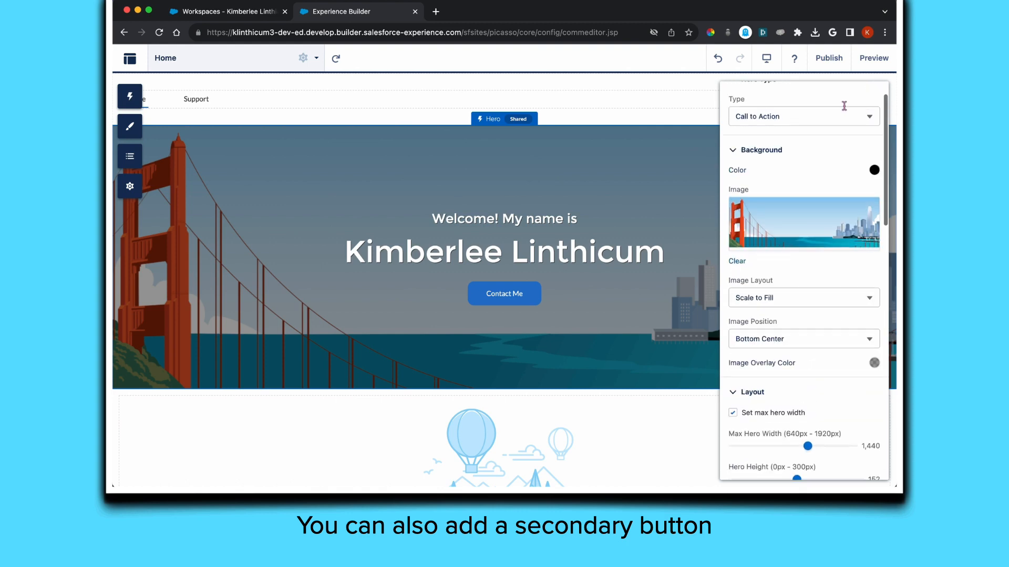
pyautogui.scroll(1, 840, 105)
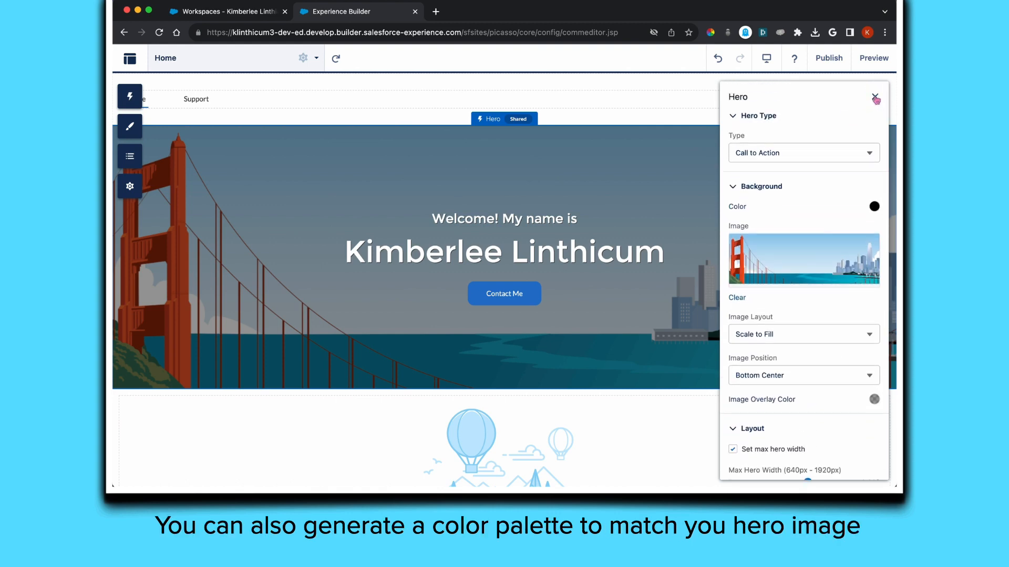
pyautogui.click(875, 98)
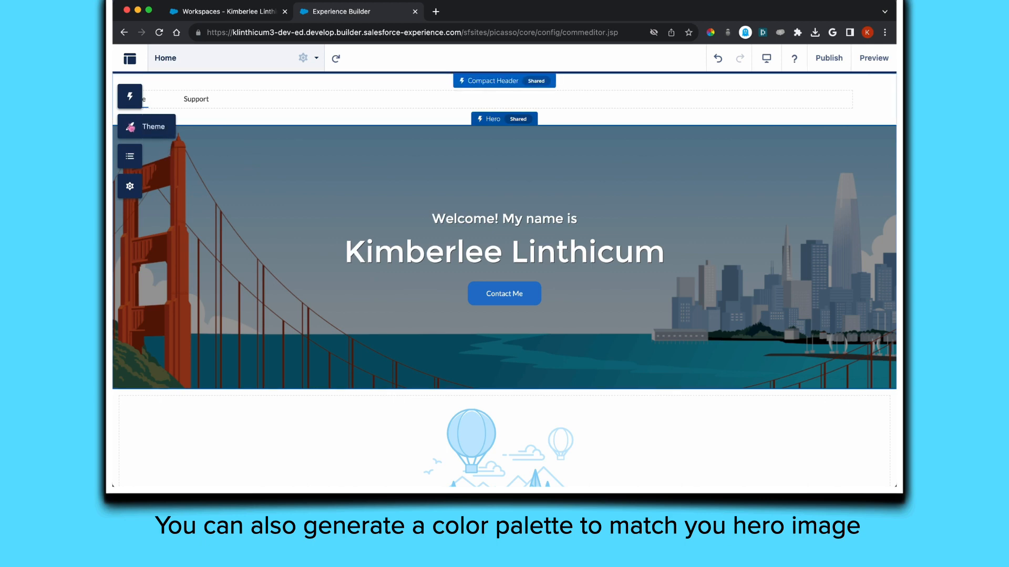
pyautogui.click(130, 127)
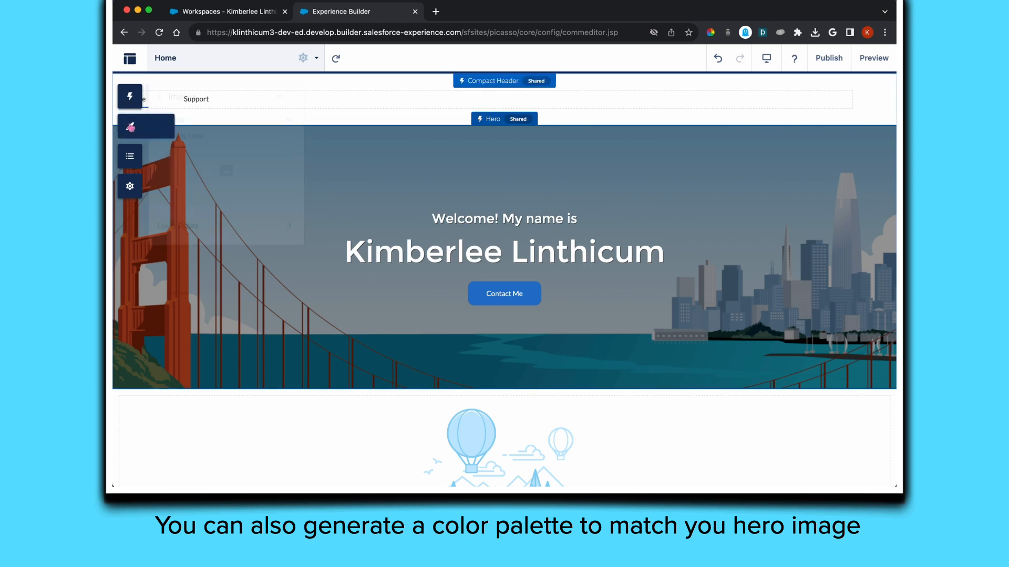
pyautogui.click(160, 97)
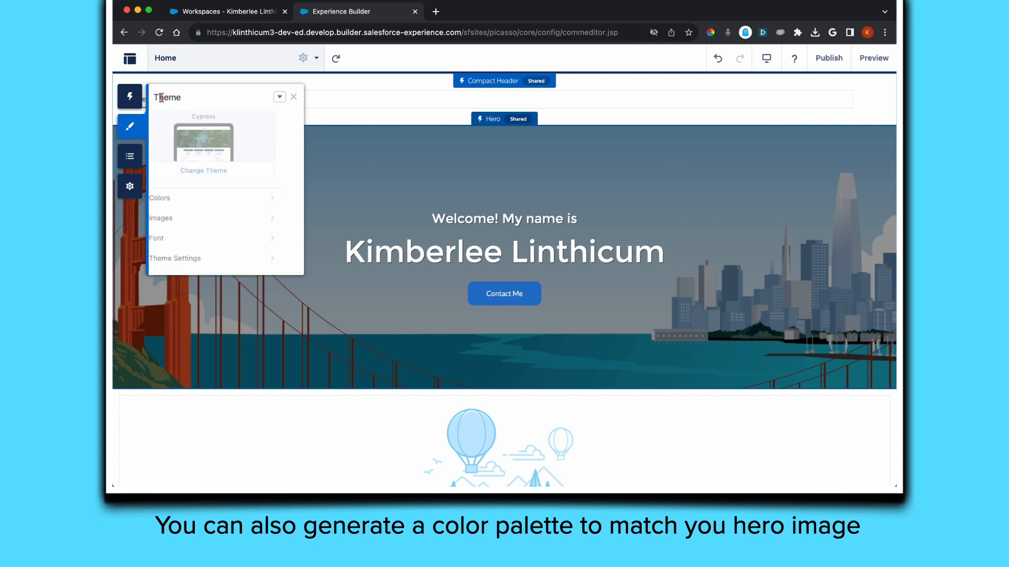
pyautogui.click(225, 200)
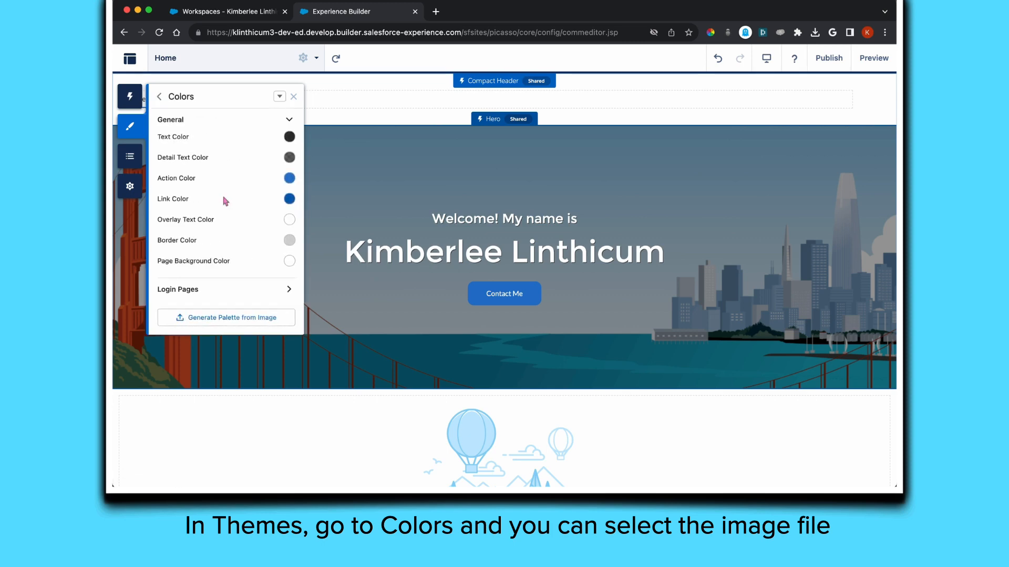
# Generate the theme's color palette from the 218KB TwitterImage PNG dated Aug 9, 2023 in the Asset Library, and close the theme settings.
pyautogui.click(237, 318)
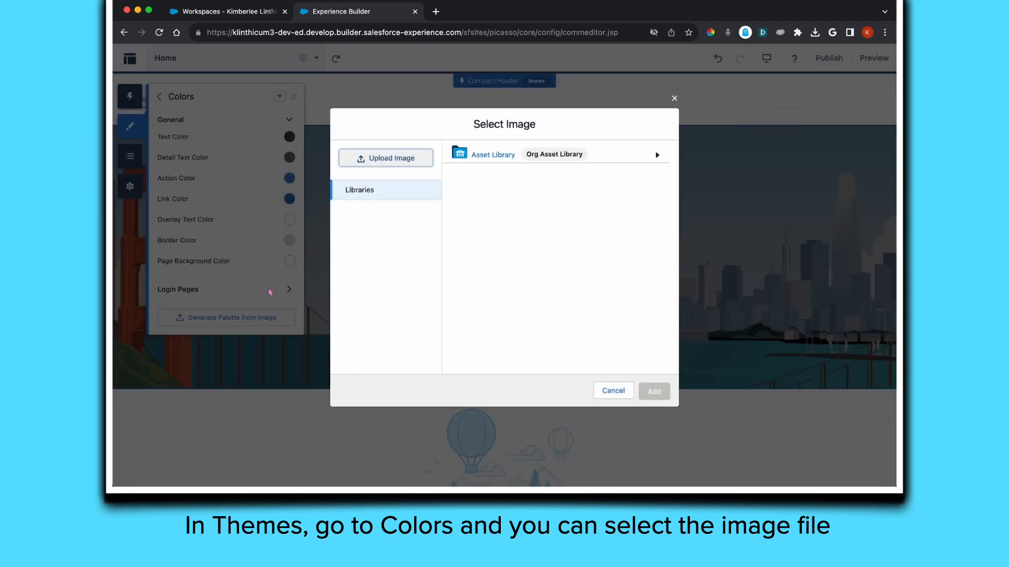
pyautogui.click(492, 156)
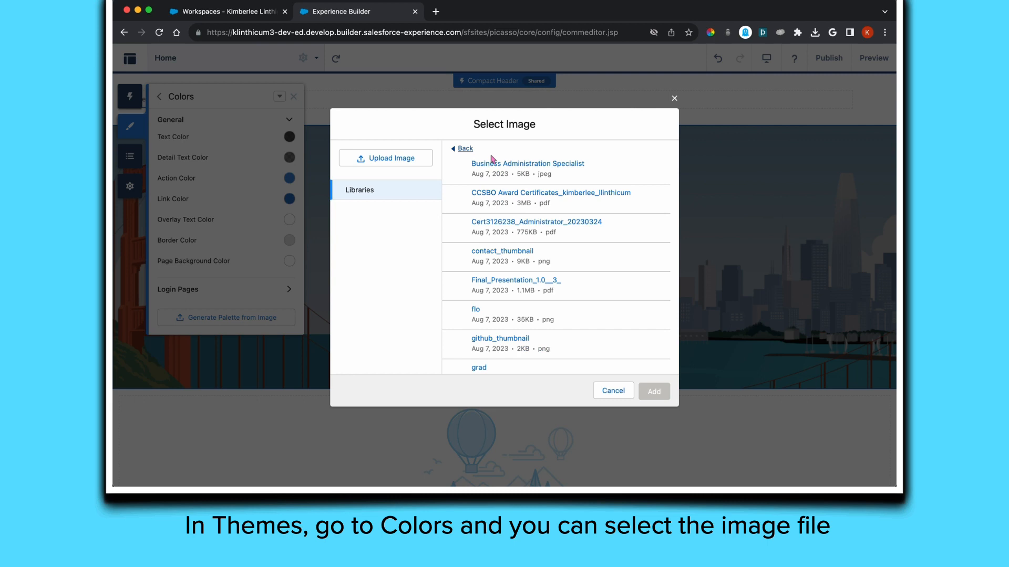
pyautogui.click(505, 270)
pyautogui.scroll(-1, 505, 270)
pyautogui.scroll(-6, 504, 269)
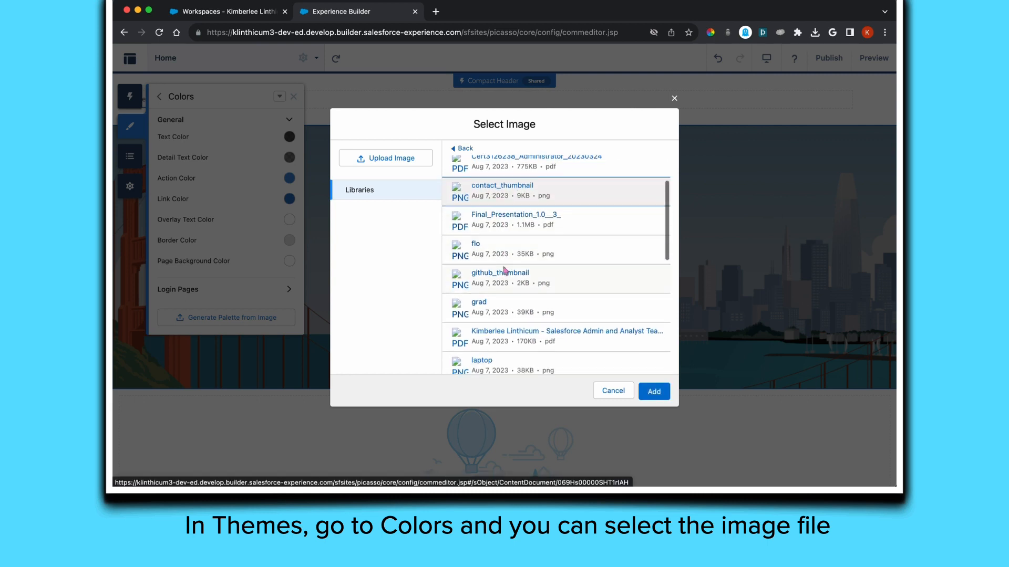
pyautogui.scroll(-2, 505, 269)
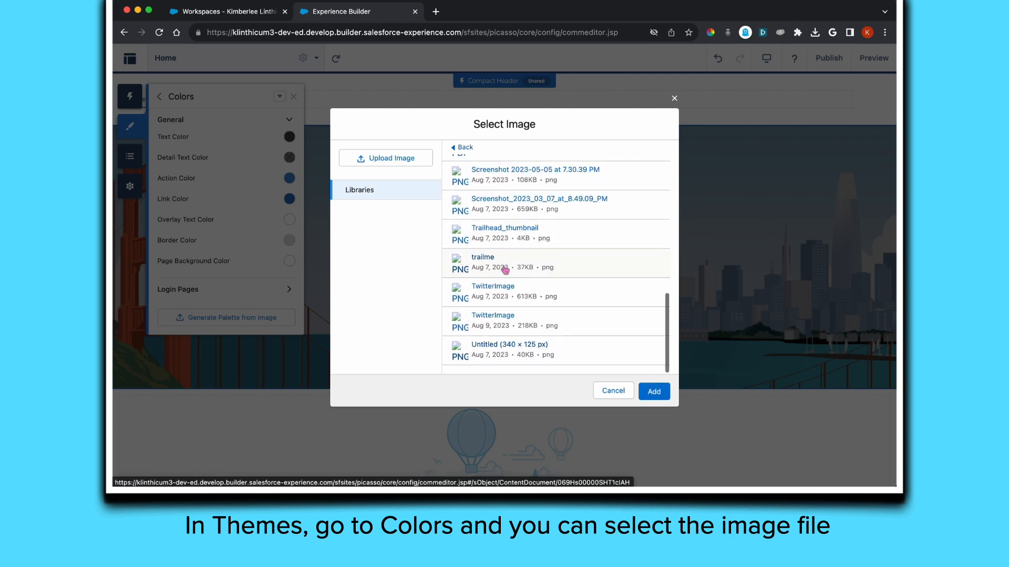
pyautogui.click(491, 326)
pyautogui.click(654, 392)
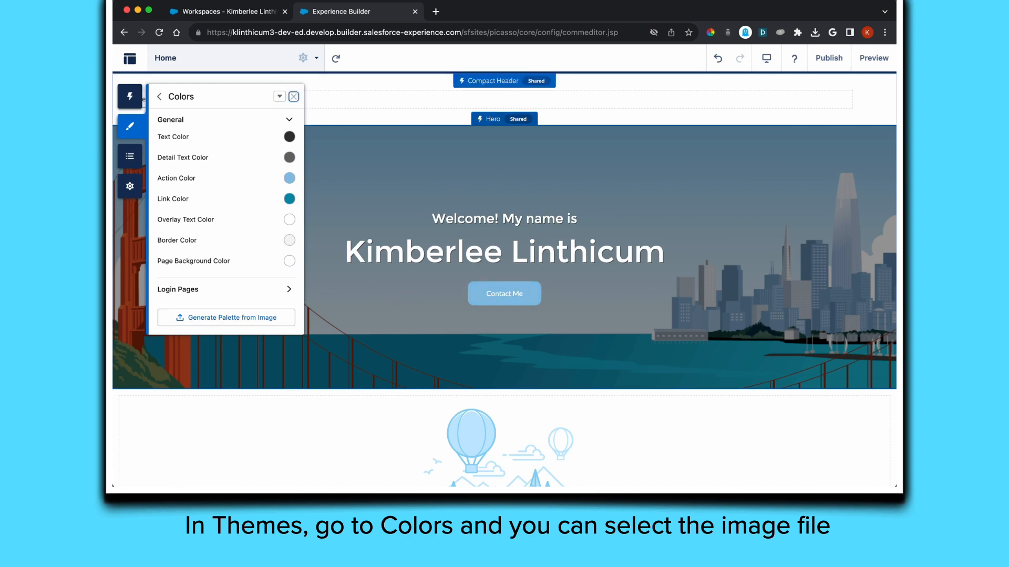
pyautogui.click(294, 97)
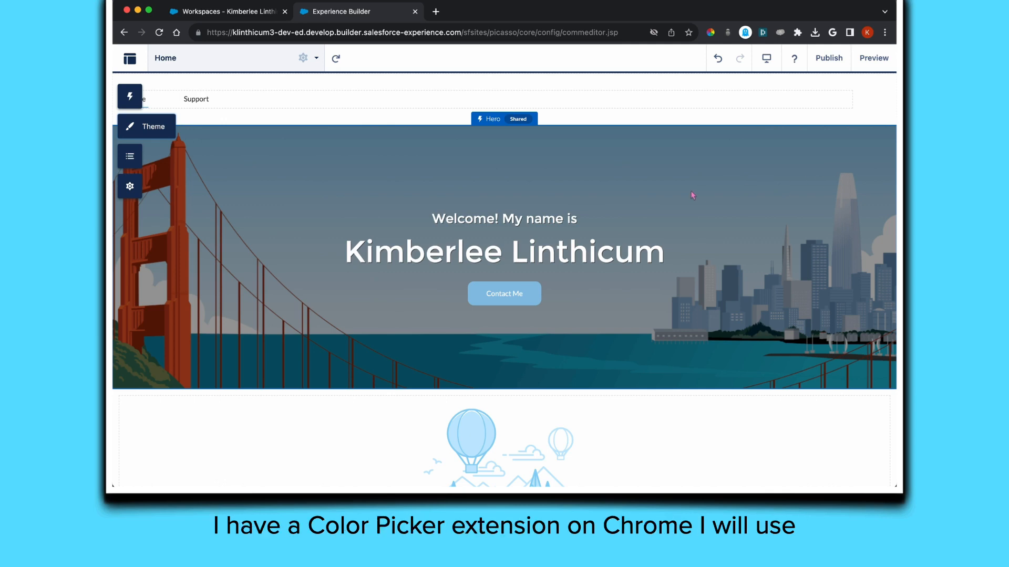
# Pick the dark red #943718 from the bridge in the Hero image with the color picker extension.
pyautogui.rightClick(241, 201)
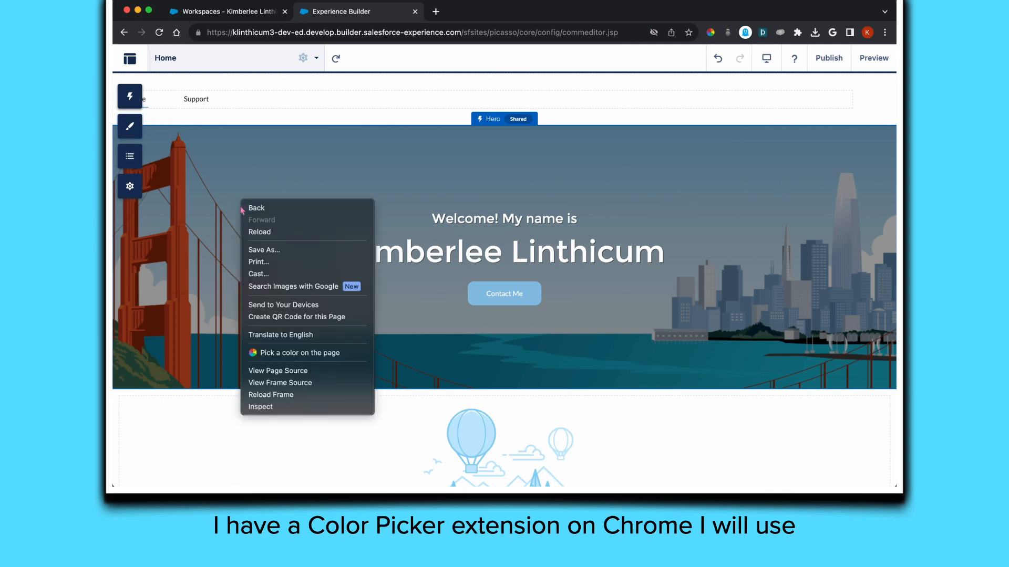
pyautogui.click(288, 352)
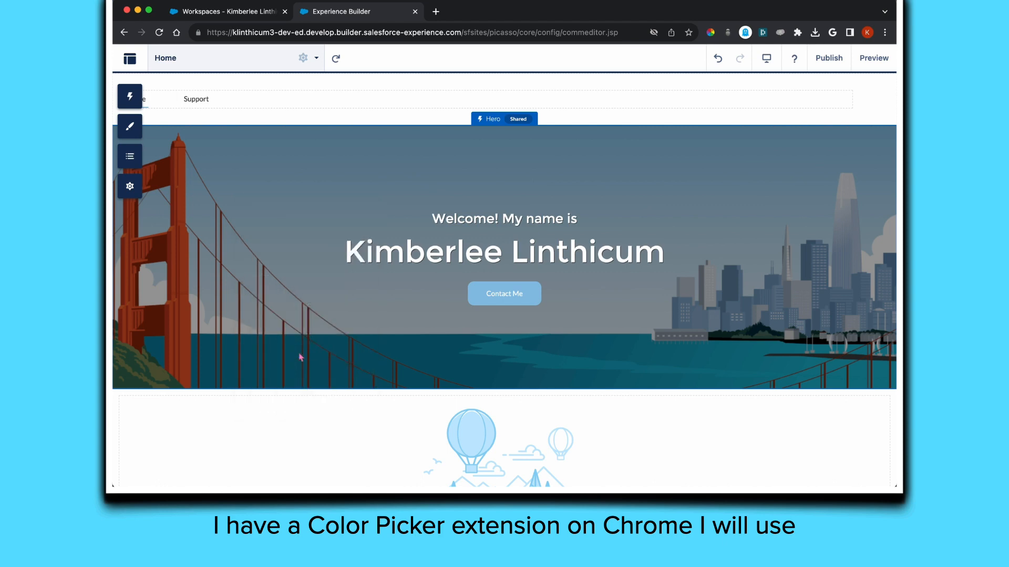
pyautogui.click(126, 322)
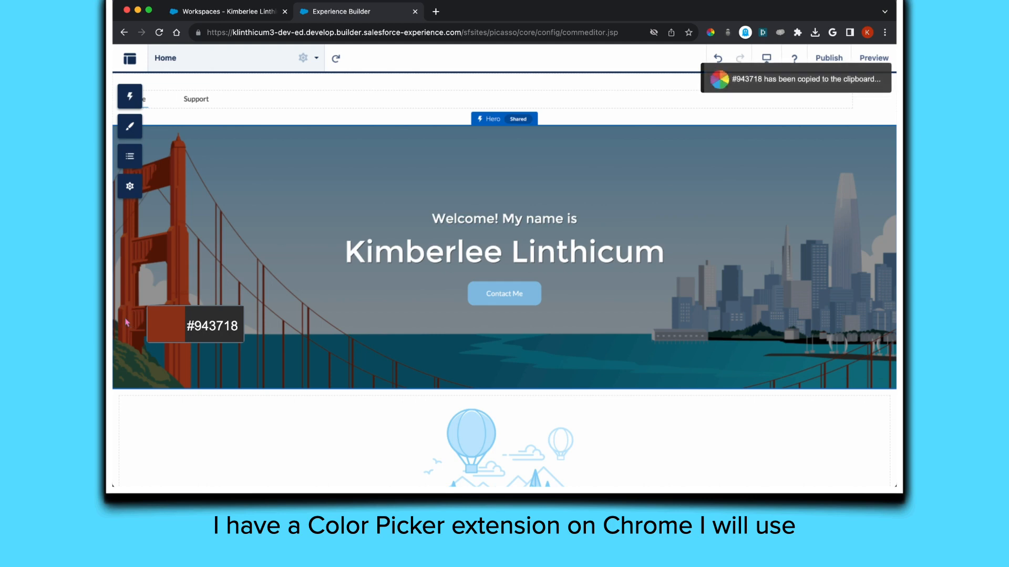
# Override the Hero primary button's background color with the custom color #943718 copied from the bridge.
pyautogui.click(652, 187)
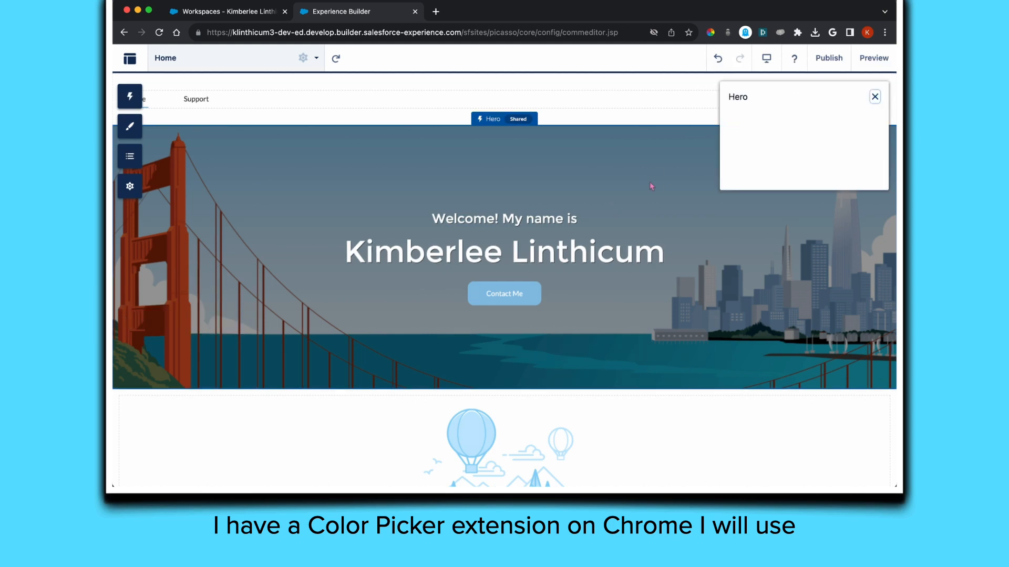
pyautogui.click(824, 276)
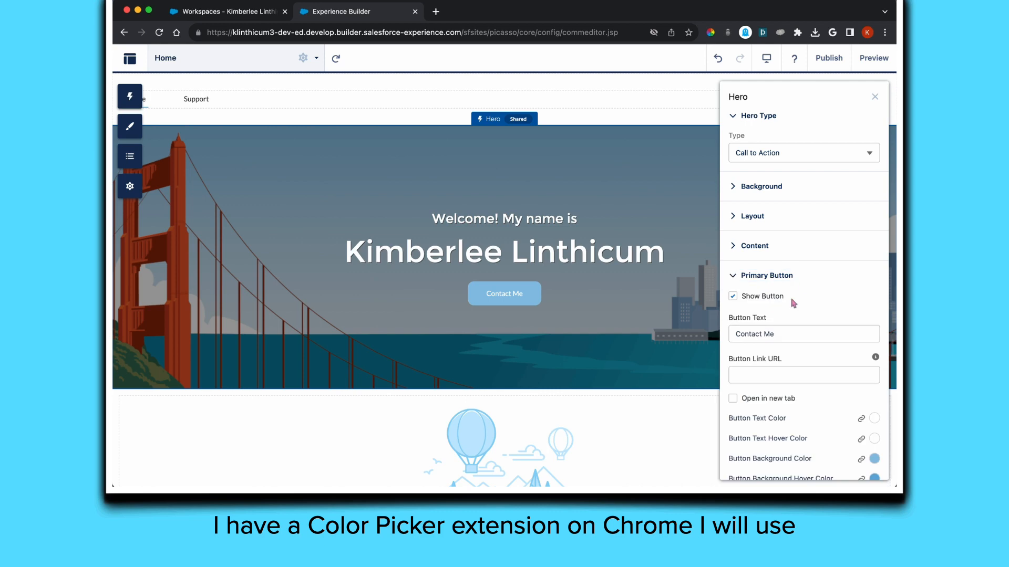
pyautogui.scroll(-2, 815, 429)
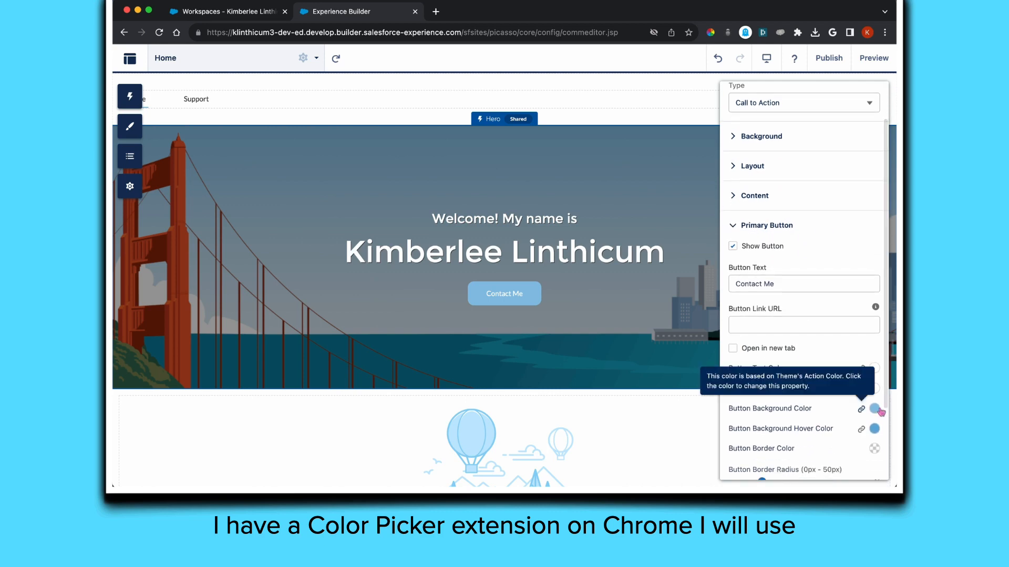
pyautogui.click(861, 408)
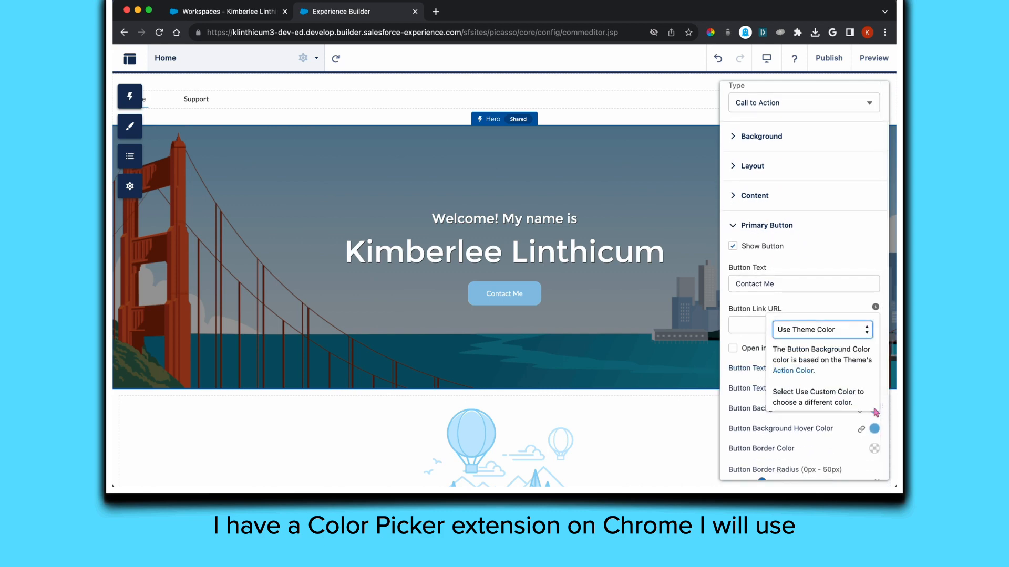
pyautogui.click(822, 335)
pyautogui.click(811, 343)
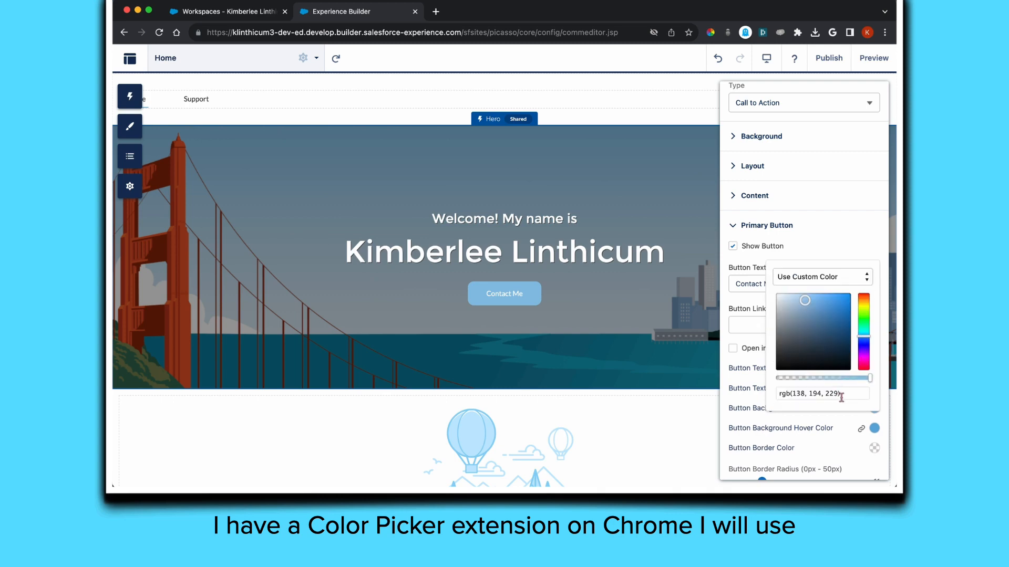
pyautogui.moveTo(852, 393); pyautogui.dragTo(776, 394)
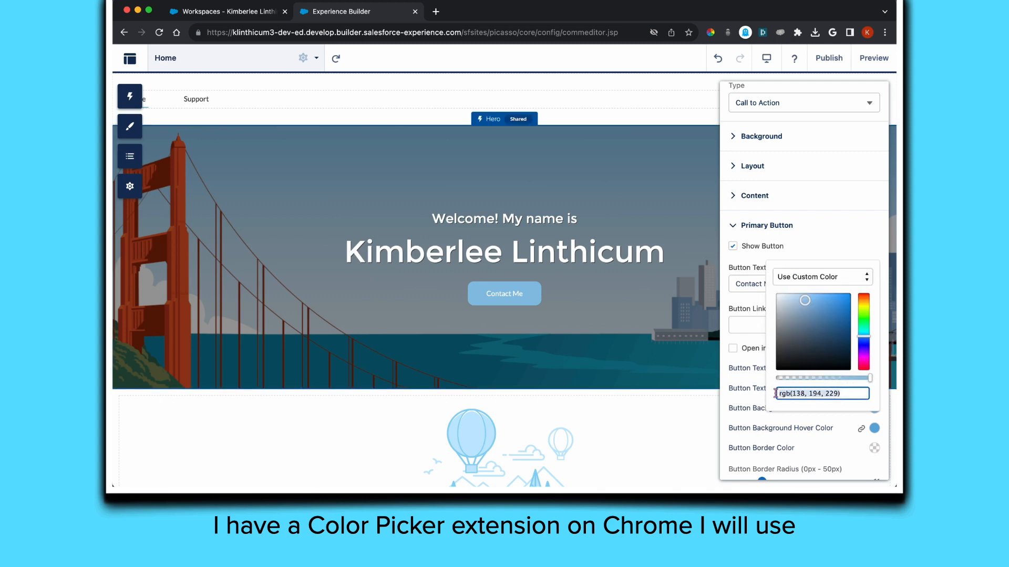
pyautogui.hotkey('ctrl', 'v')
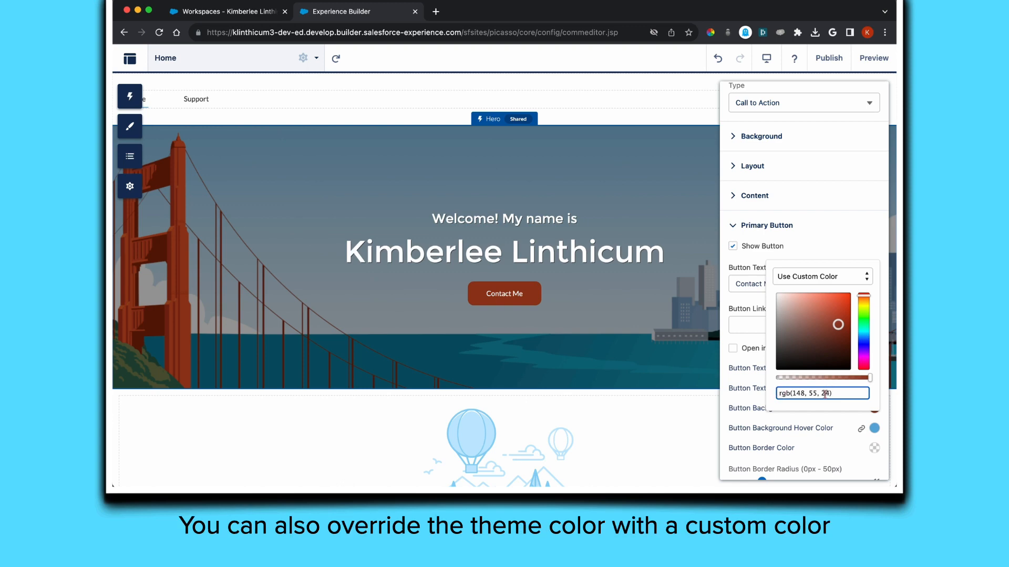
pyautogui.click(848, 427)
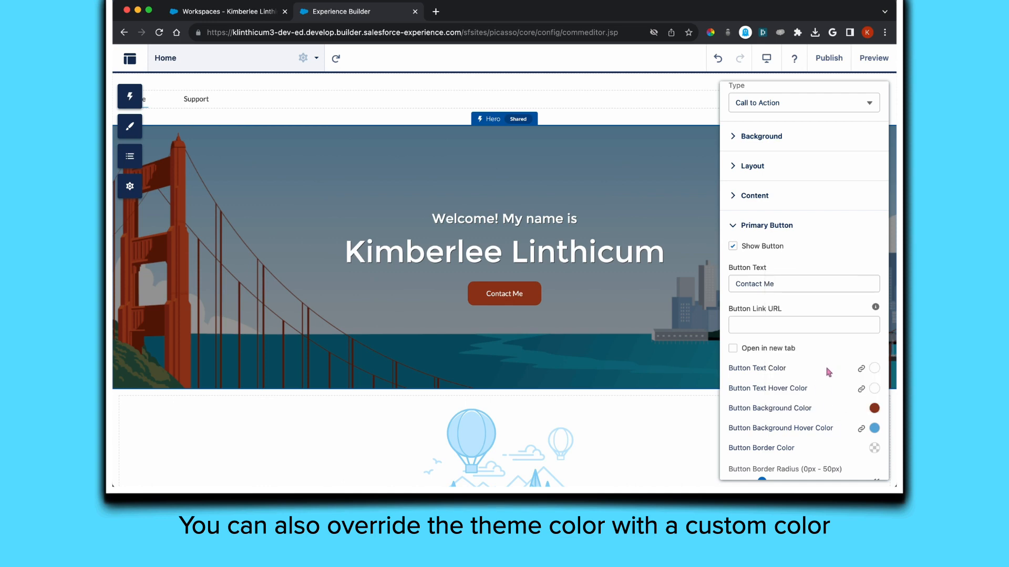
# Set the Hero primary button's text hover color to the custom color #943718.
pyautogui.click(875, 389)
pyautogui.click(841, 402)
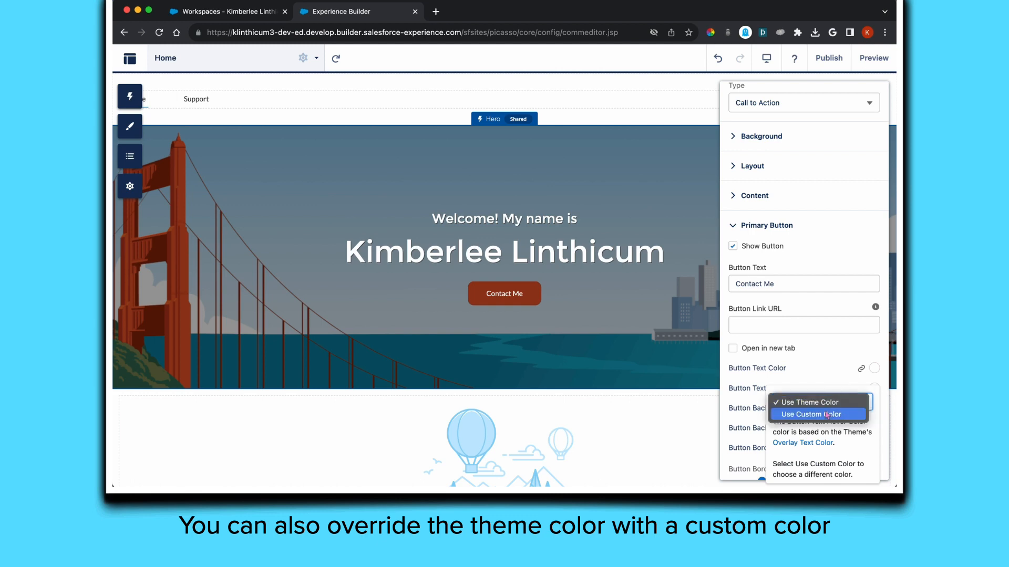
pyautogui.click(825, 414)
pyautogui.moveTo(847, 374); pyautogui.dragTo(763, 380)
pyautogui.press('super+v')
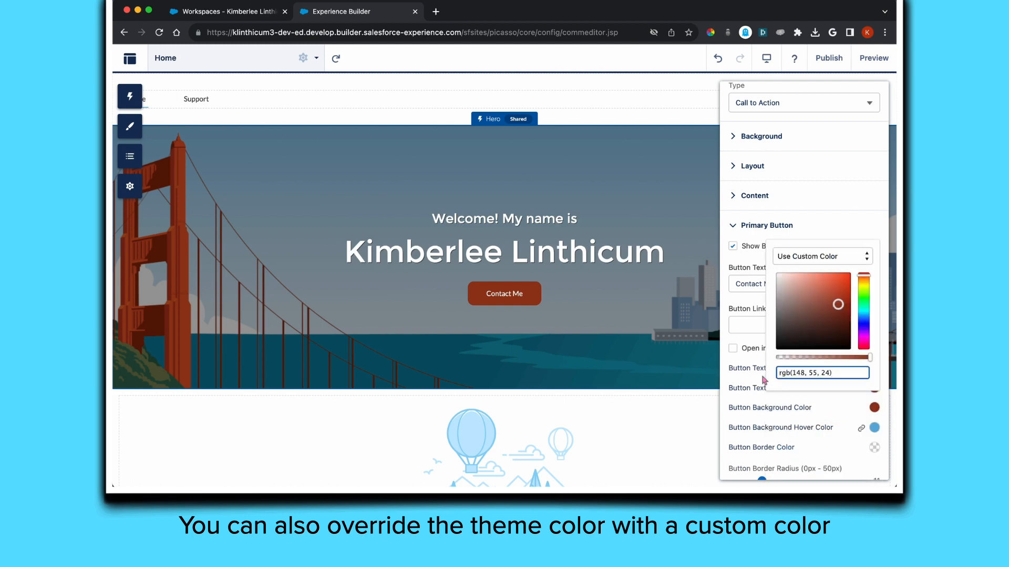
pyautogui.click(828, 402)
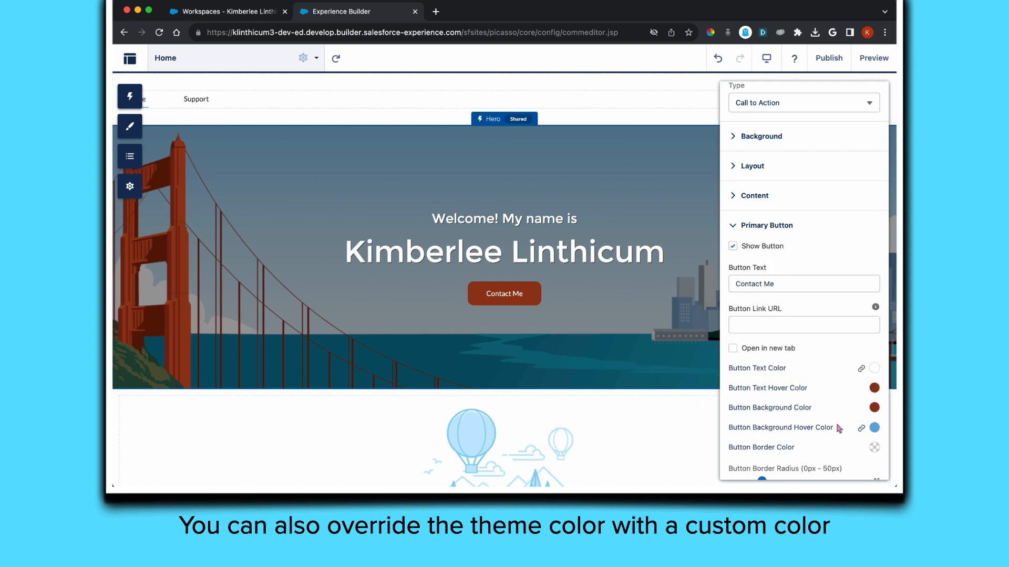
# Set the primary button's background hover color to a custom off-white, rgb(238, 243, 245), and close the Hero's properties.
pyautogui.click(875, 428)
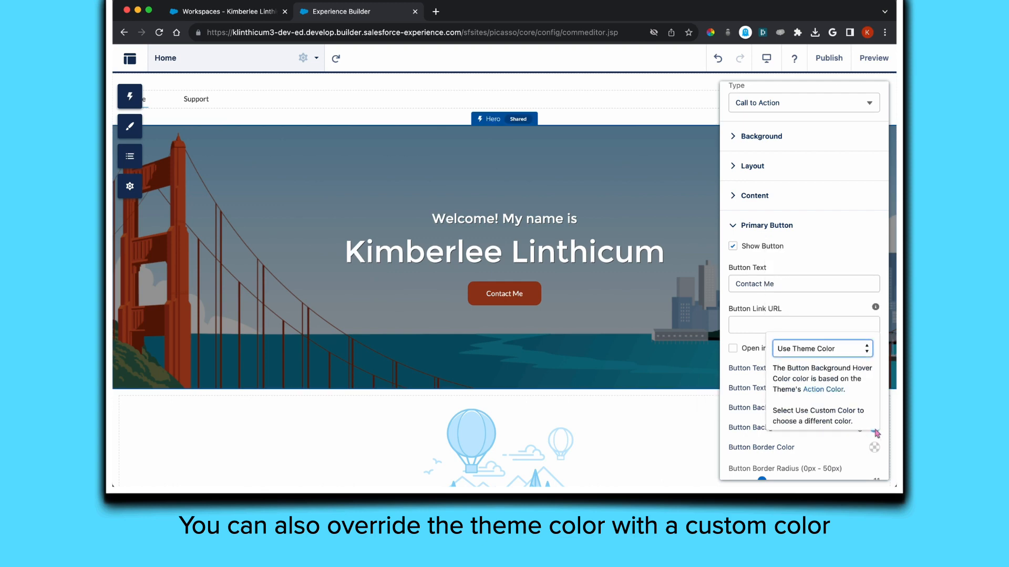
pyautogui.click(804, 351)
pyautogui.click(811, 361)
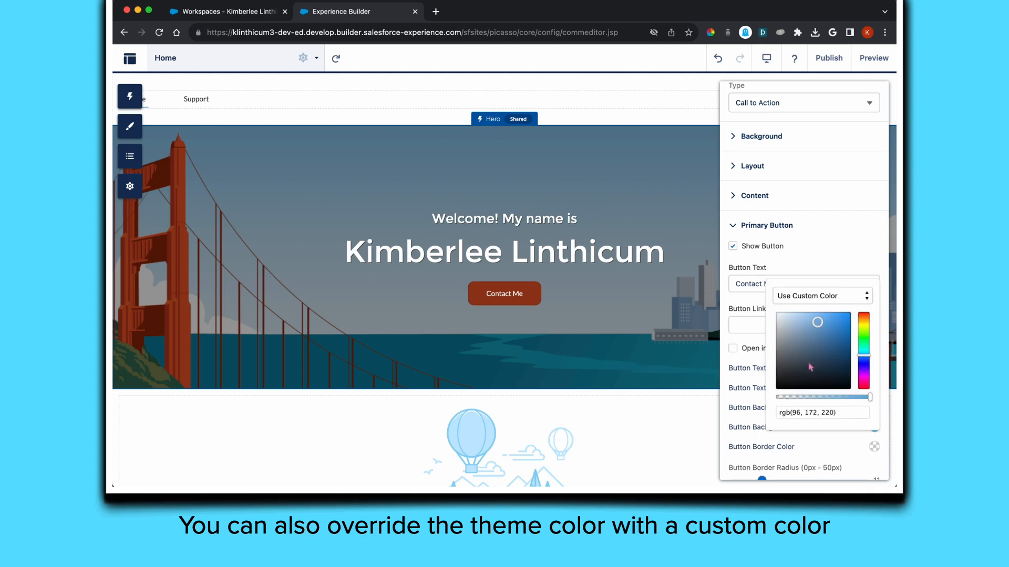
pyautogui.click(778, 315)
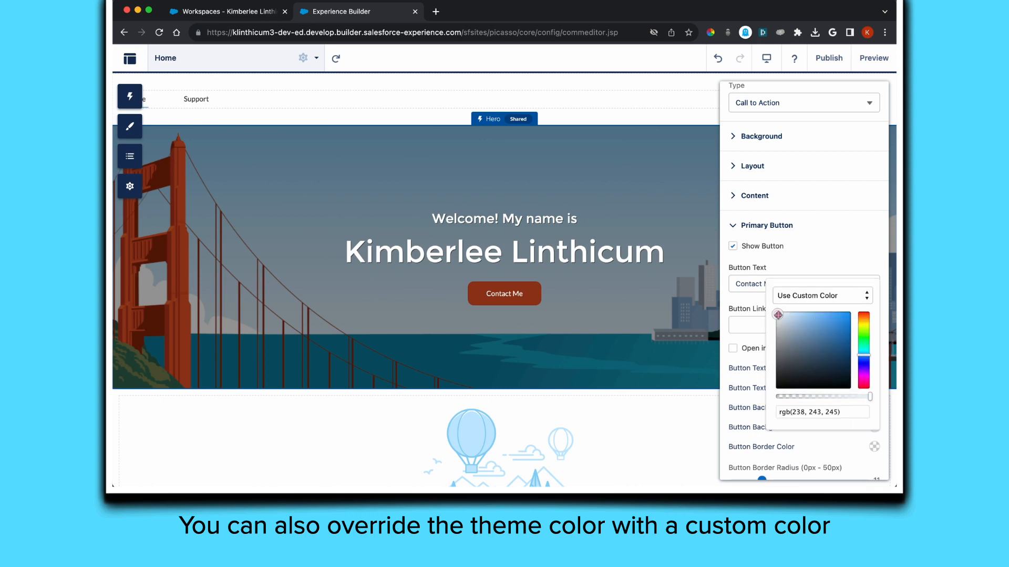
pyautogui.click(826, 443)
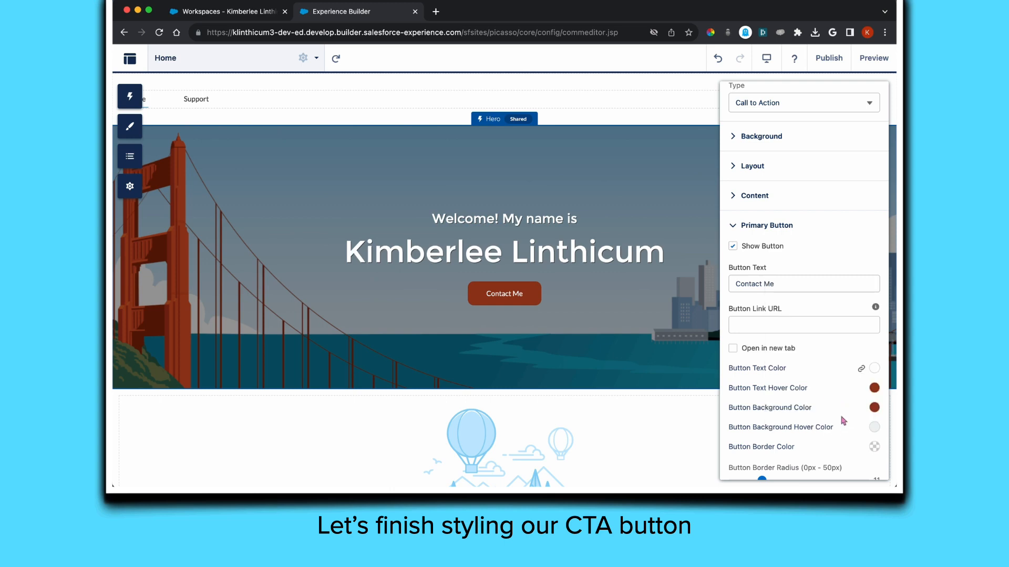
pyautogui.scroll(-2, 844, 421)
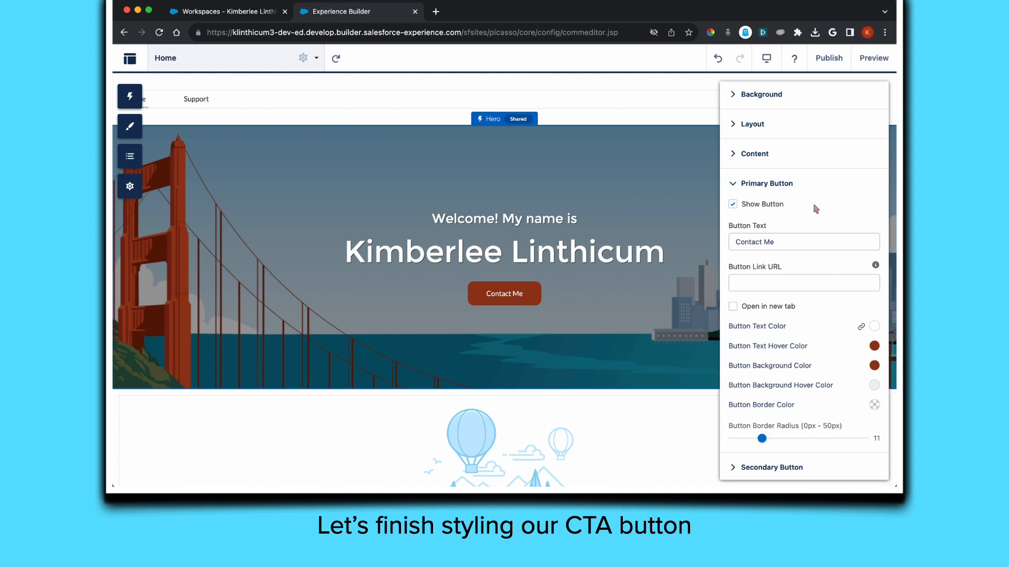
pyautogui.scroll(3, 839, 184)
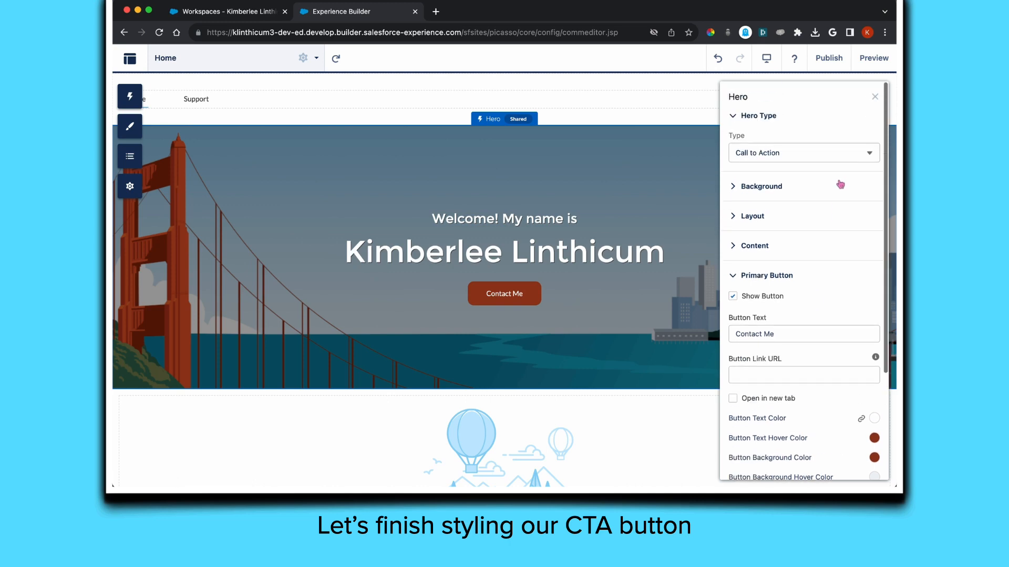
pyautogui.click(875, 97)
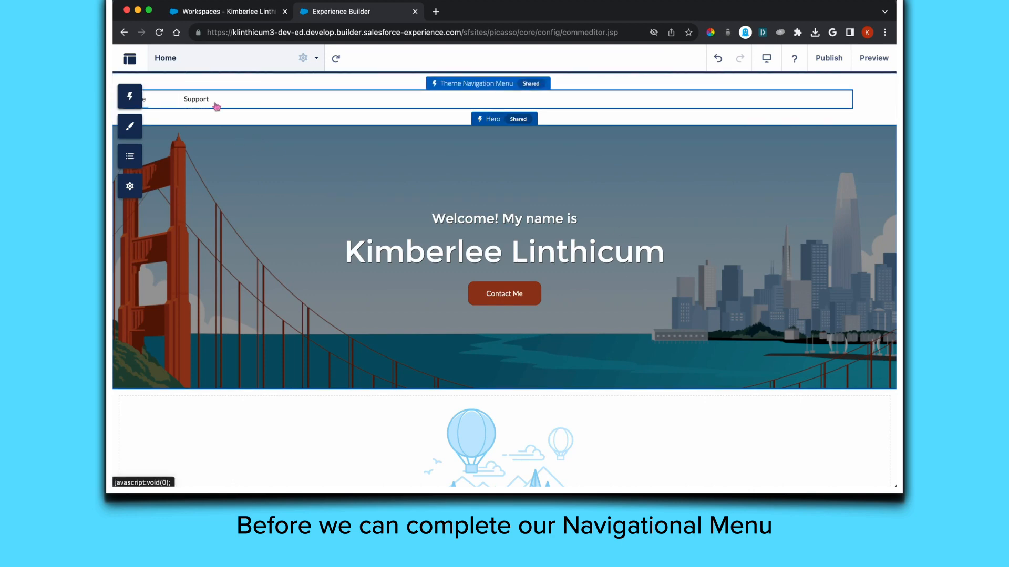
# Set the Theme Navigation Menu's item alignment to Center and close its properties.
pyautogui.click(466, 85)
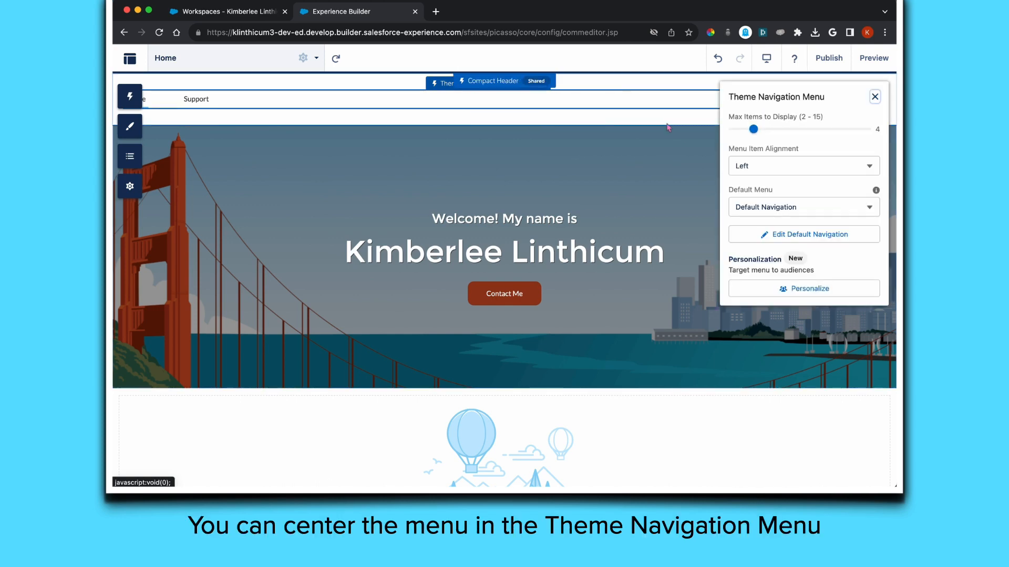
pyautogui.click(785, 165)
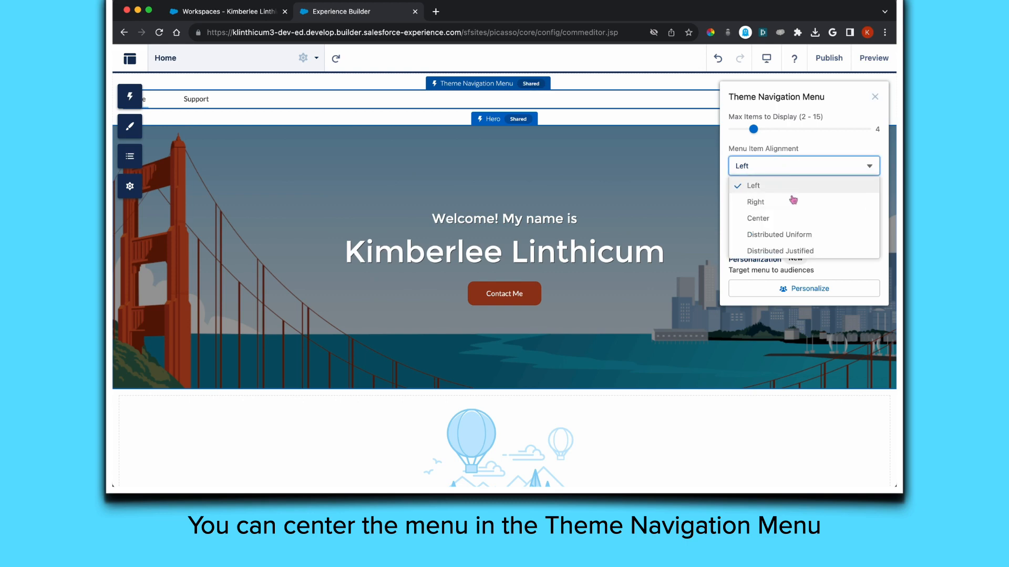
pyautogui.click(794, 218)
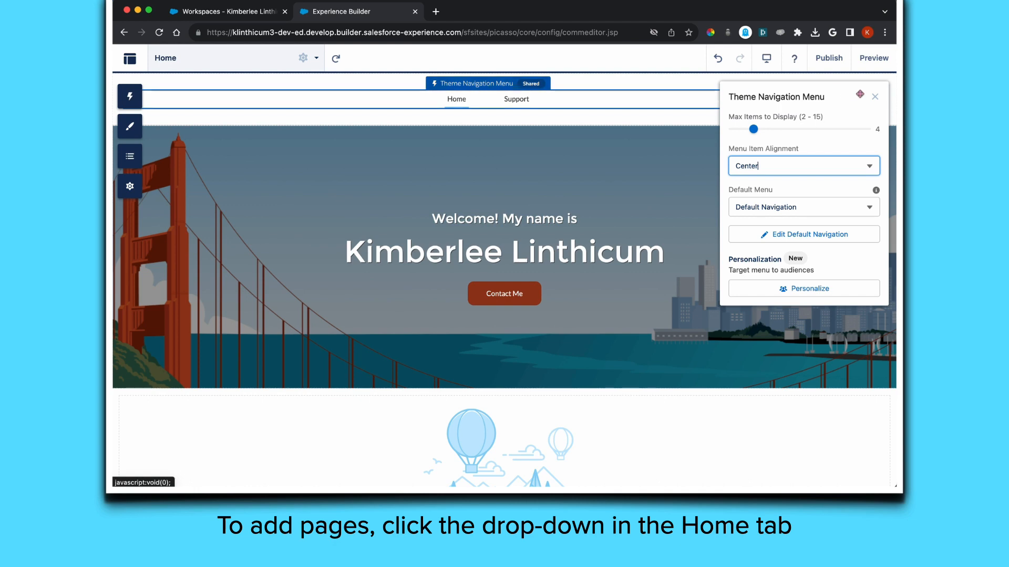
pyautogui.click(873, 97)
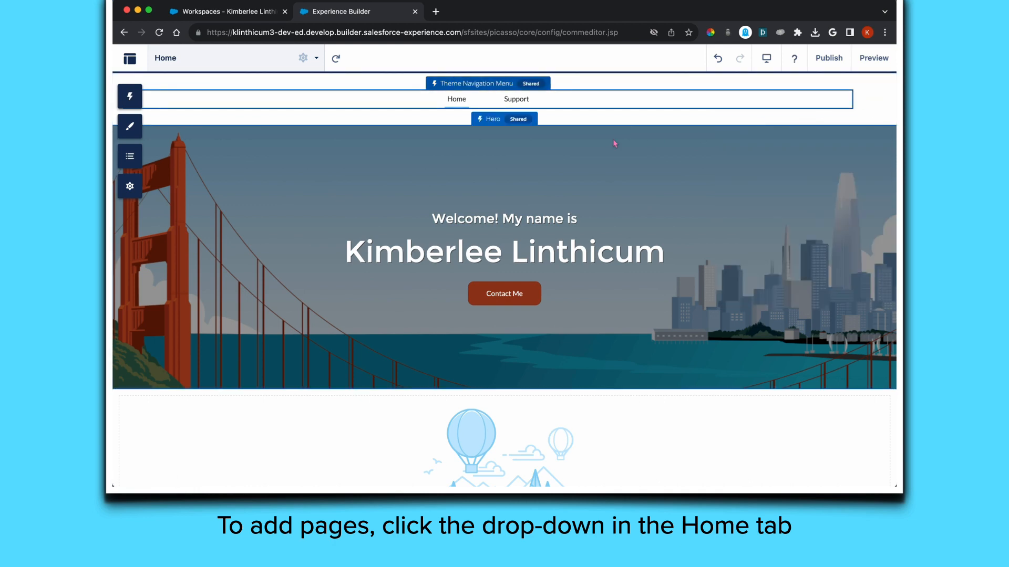
# Start a new Standard Page for the site using the Flexible Layout.
pyautogui.click(315, 60)
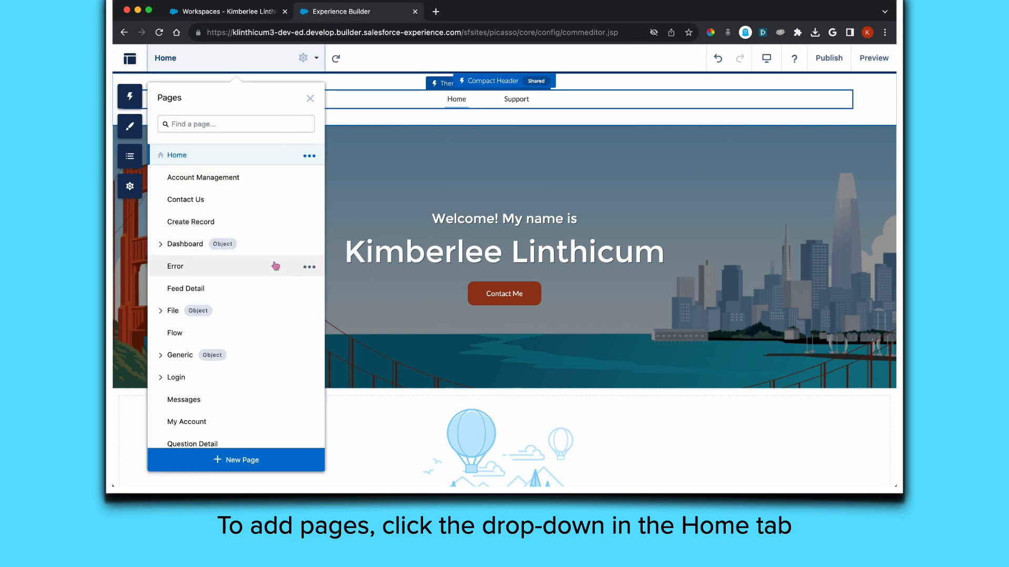
pyautogui.scroll(-3, 273, 374)
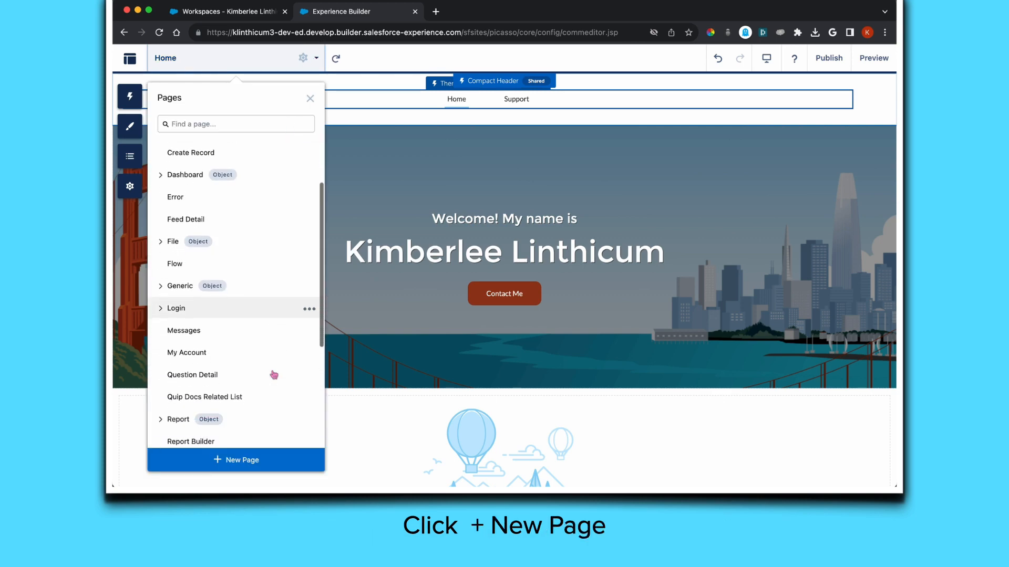
pyautogui.scroll(-7, 273, 374)
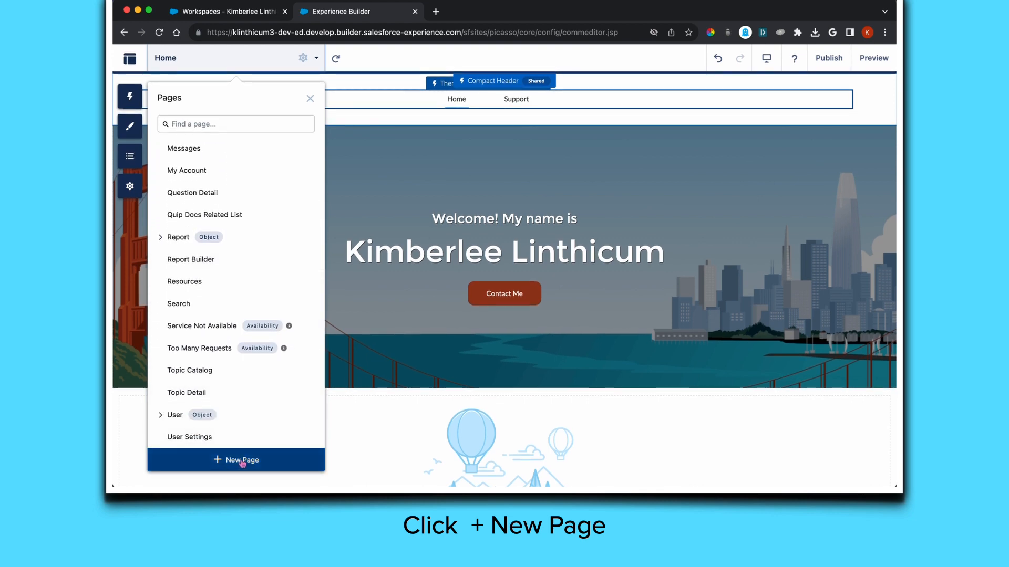
pyautogui.click(242, 462)
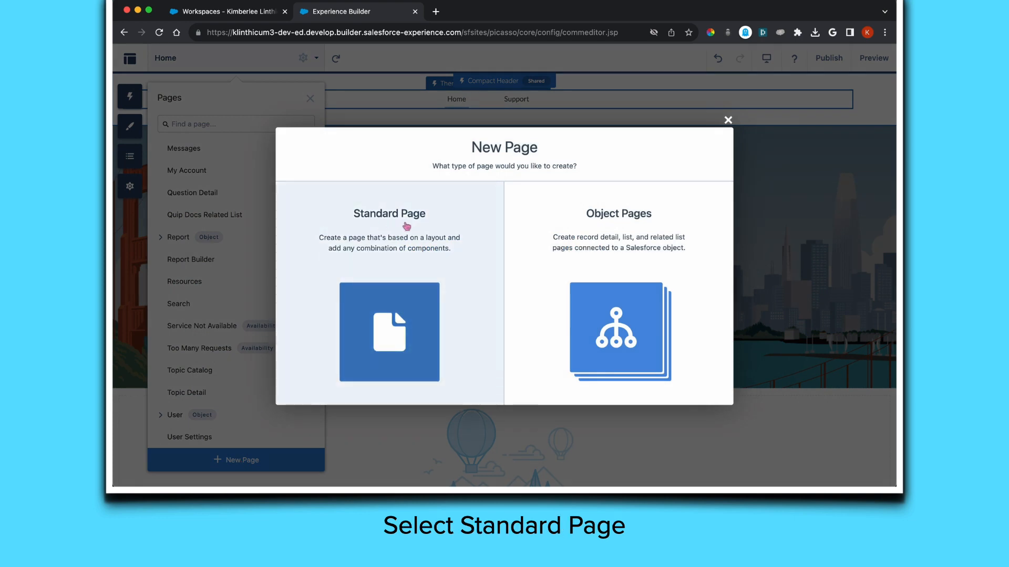
pyautogui.click(360, 332)
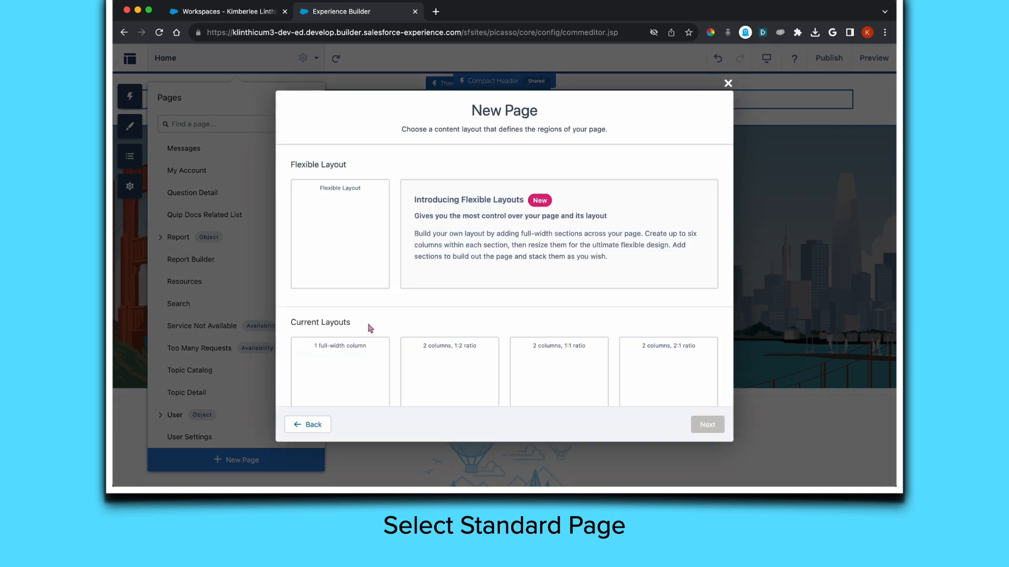
pyautogui.click(338, 232)
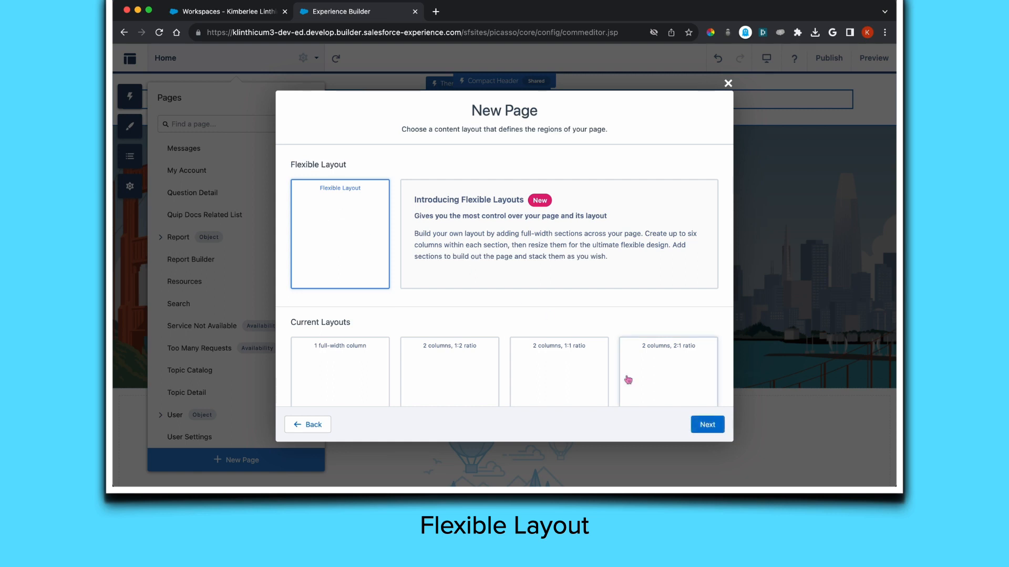
pyautogui.click(707, 425)
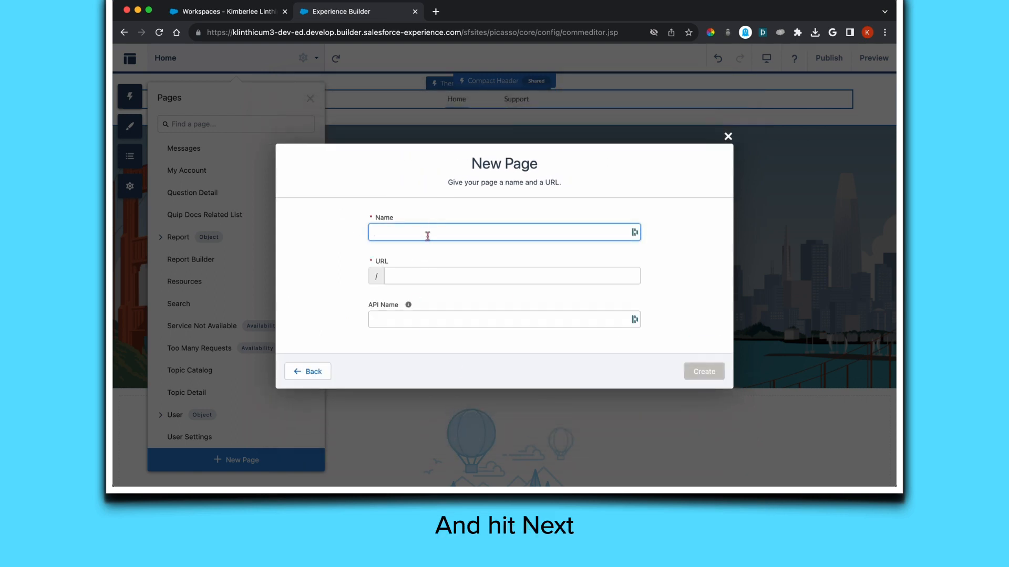
# Name the page About Me, set both its URL and API name to about, and create it.
pyautogui.write('About Me')
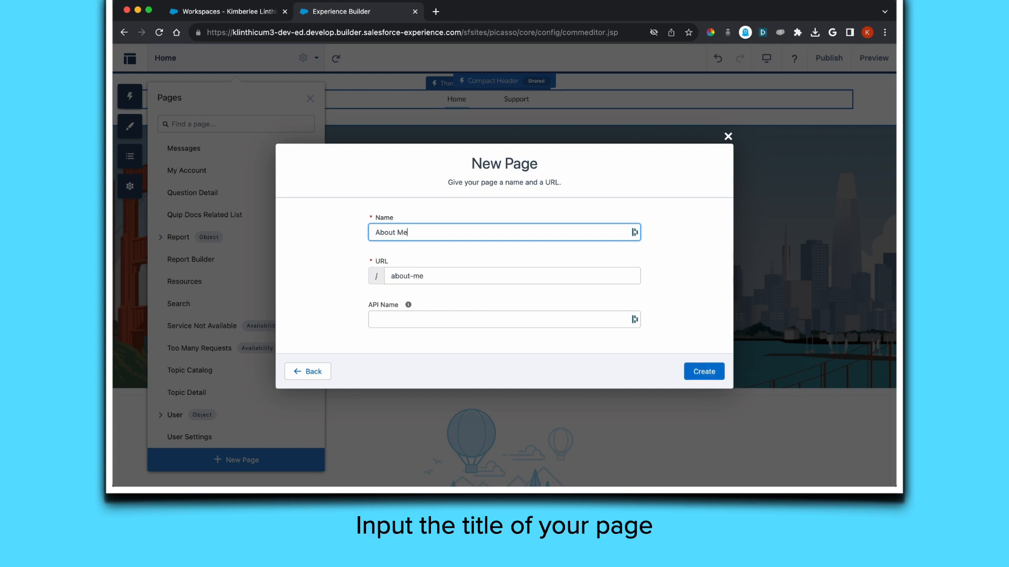
pyautogui.click(436, 277)
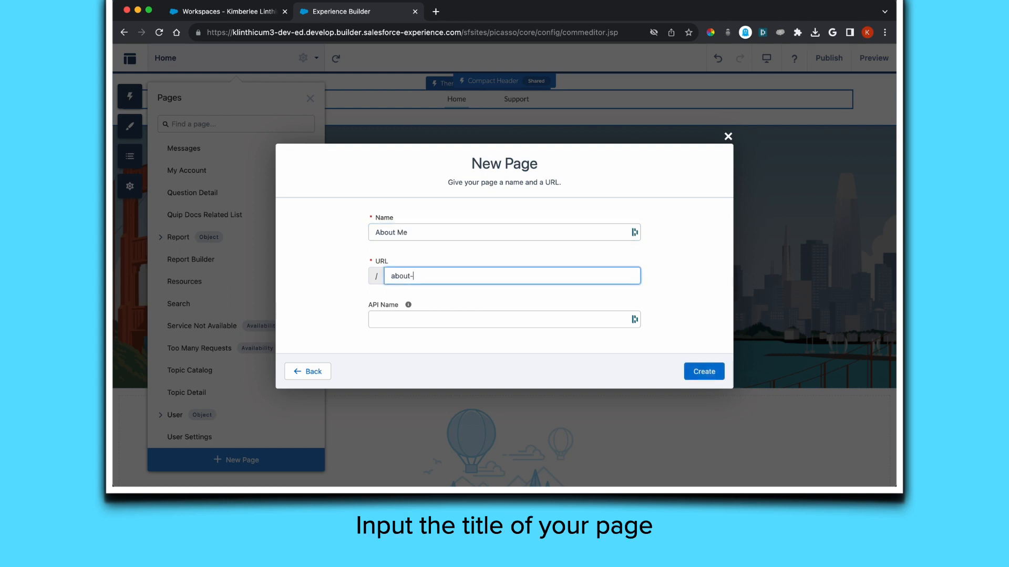
pyautogui.write('t')
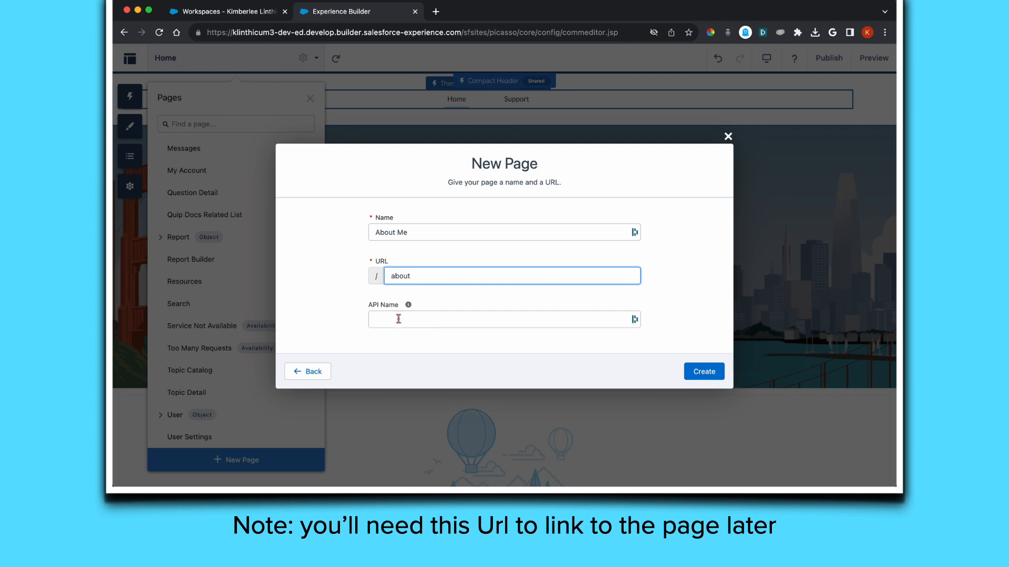
pyautogui.click(399, 319)
pyautogui.write('about')
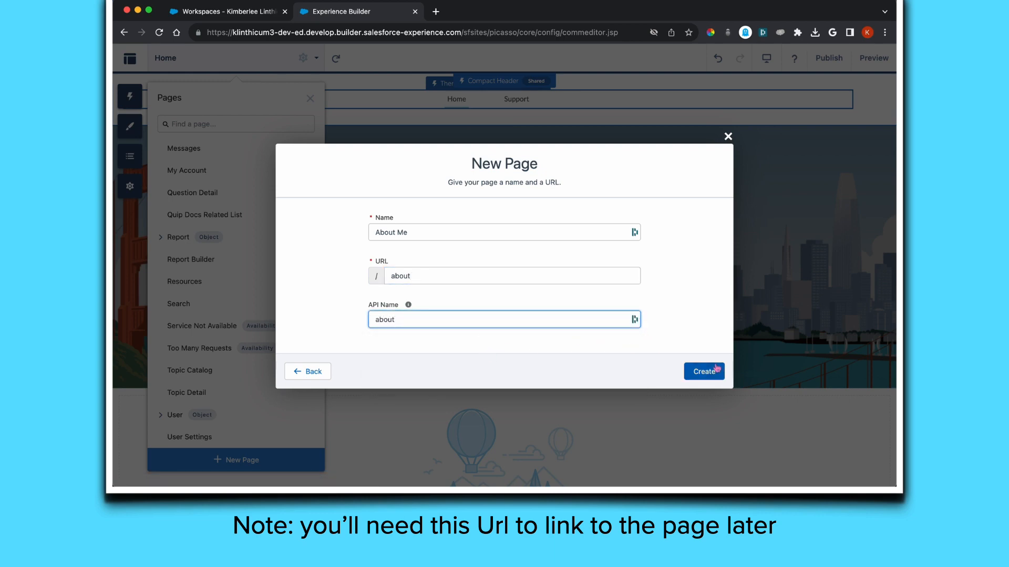
pyautogui.click(705, 372)
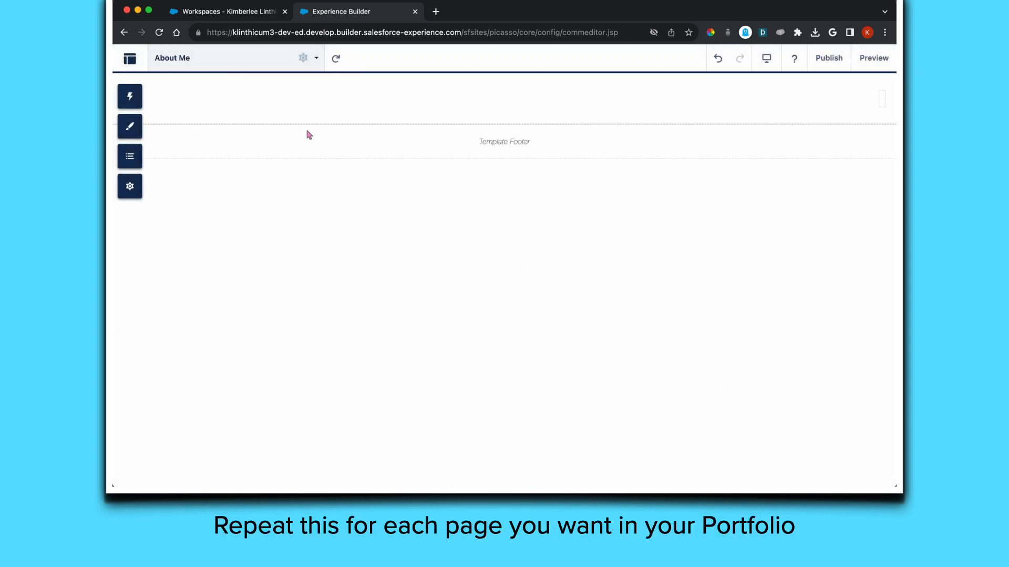
# Start another new Standard Page based on the Flexible Layout.
pyautogui.click(317, 57)
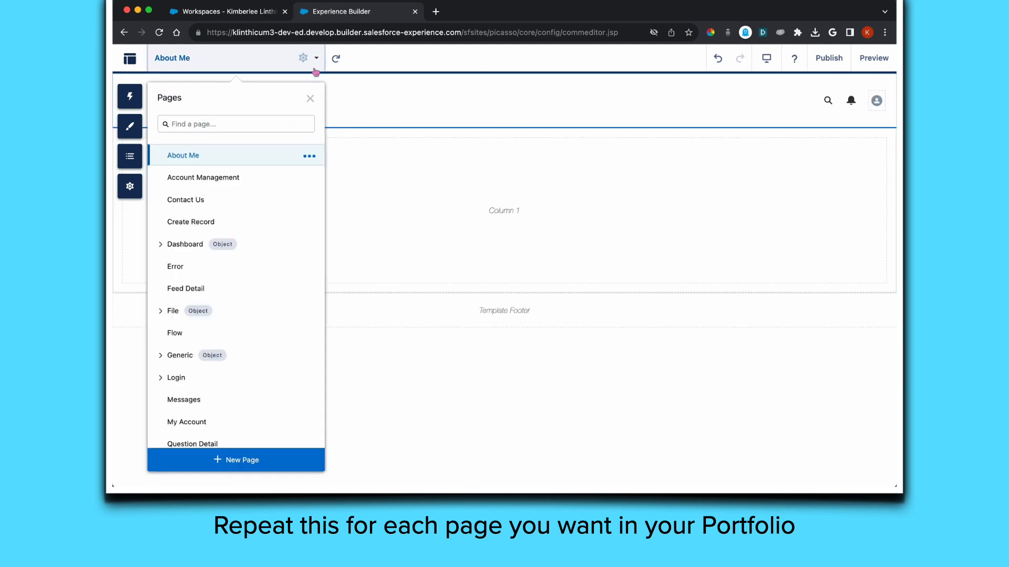
pyautogui.click(234, 461)
pyautogui.click(392, 320)
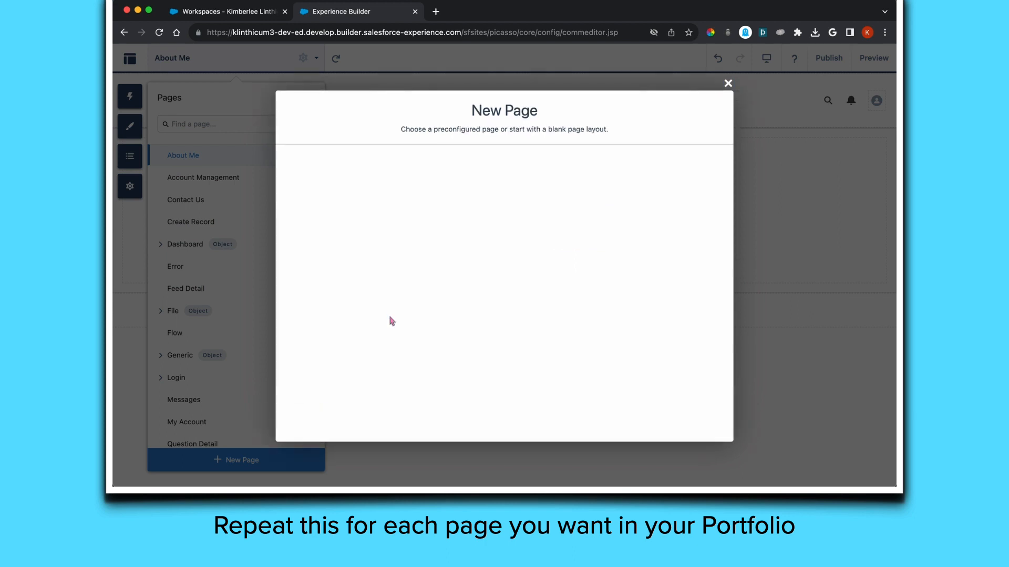
pyautogui.click(348, 246)
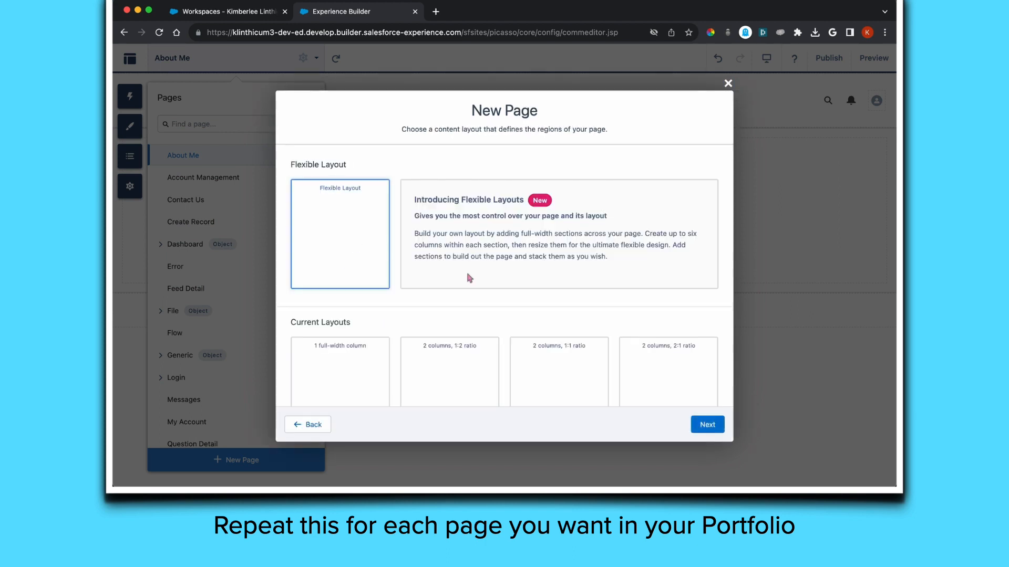
pyautogui.click(710, 426)
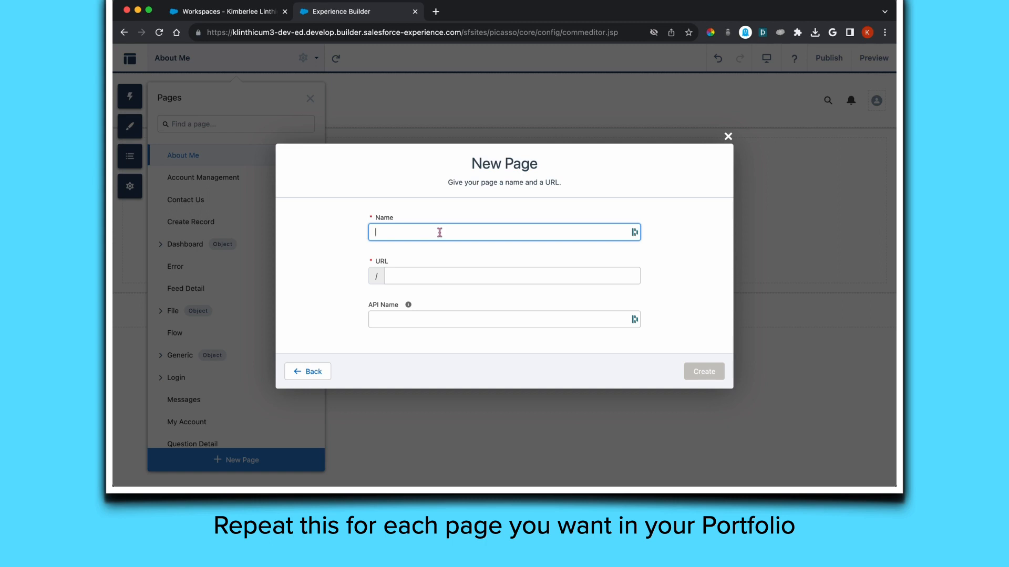
# Create the page as Certifications and Awards, with both the URL and the API name set to certifications.
pyautogui.write('er')
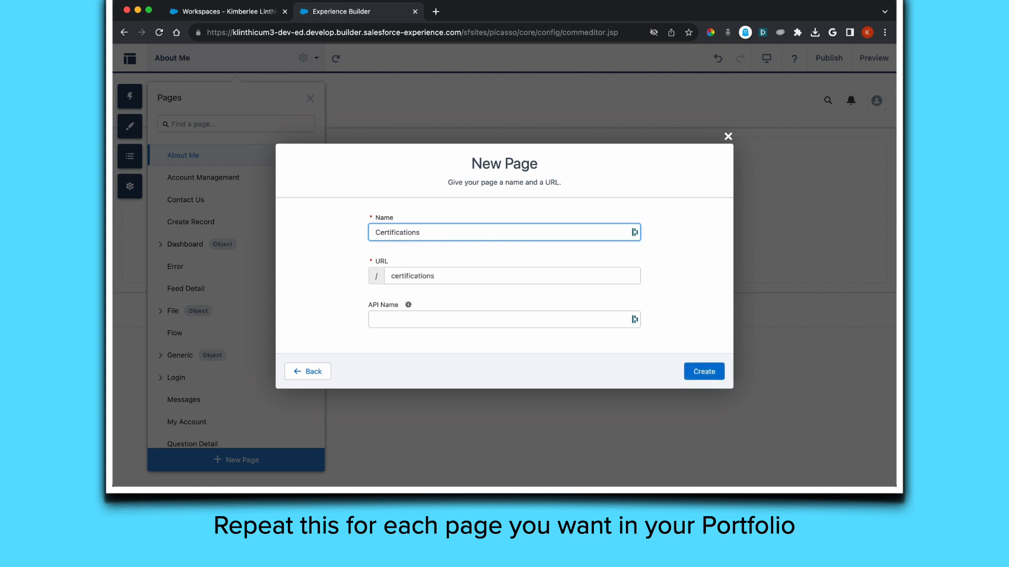
pyautogui.write('tifications and Awards')
pyautogui.click(489, 275)
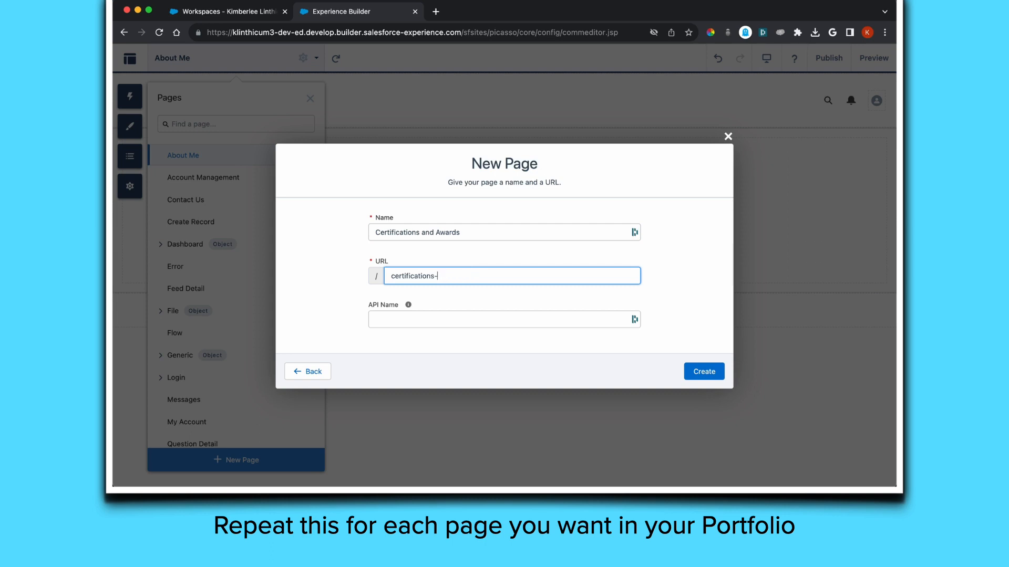
pyautogui.click(457, 319)
pyautogui.write('certifications')
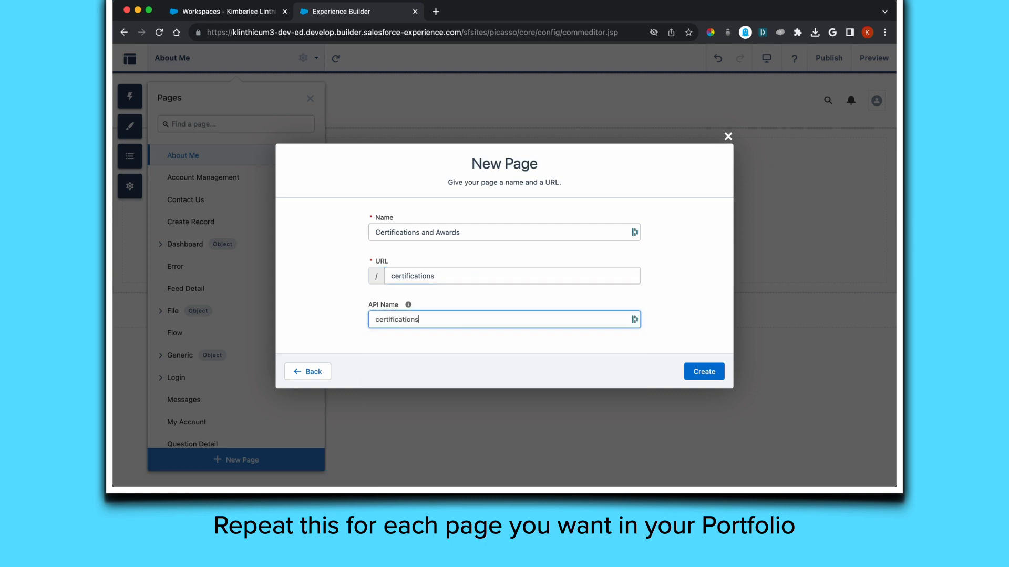
pyautogui.click(702, 371)
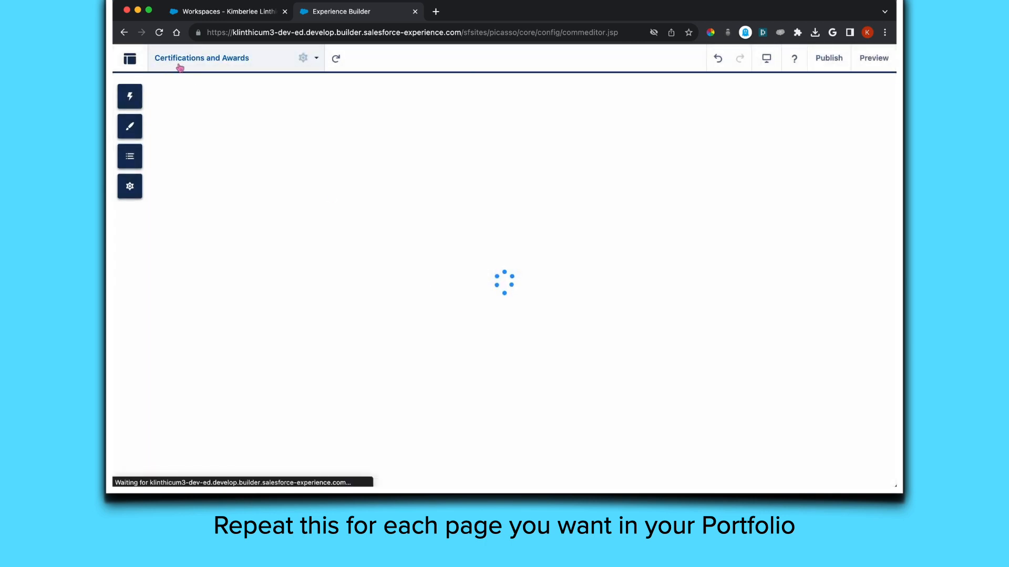
# Create a Standard Page with the Flexible Layout named Projects, using projects as its URL and API name.
pyautogui.click(316, 58)
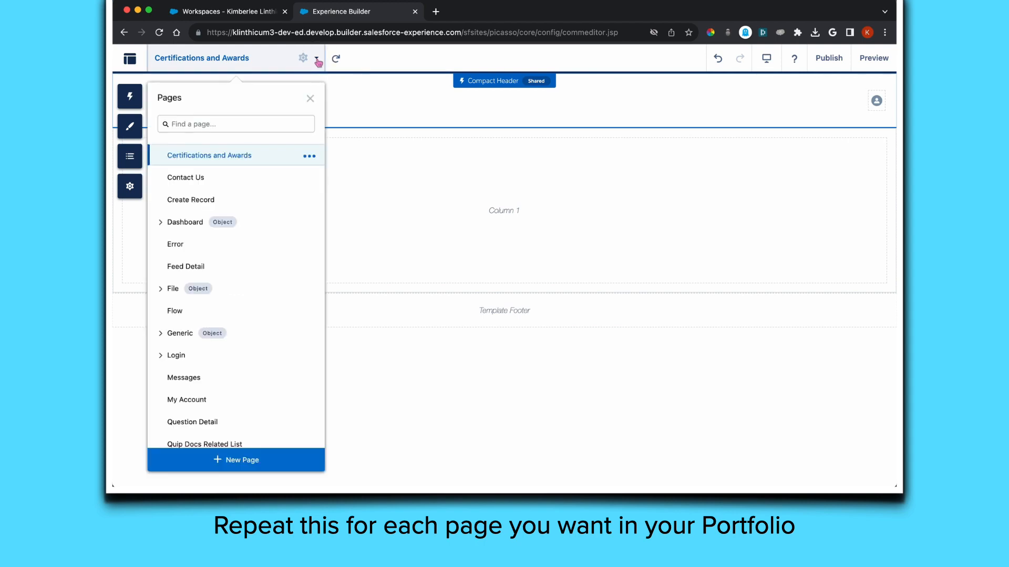
pyautogui.click(216, 459)
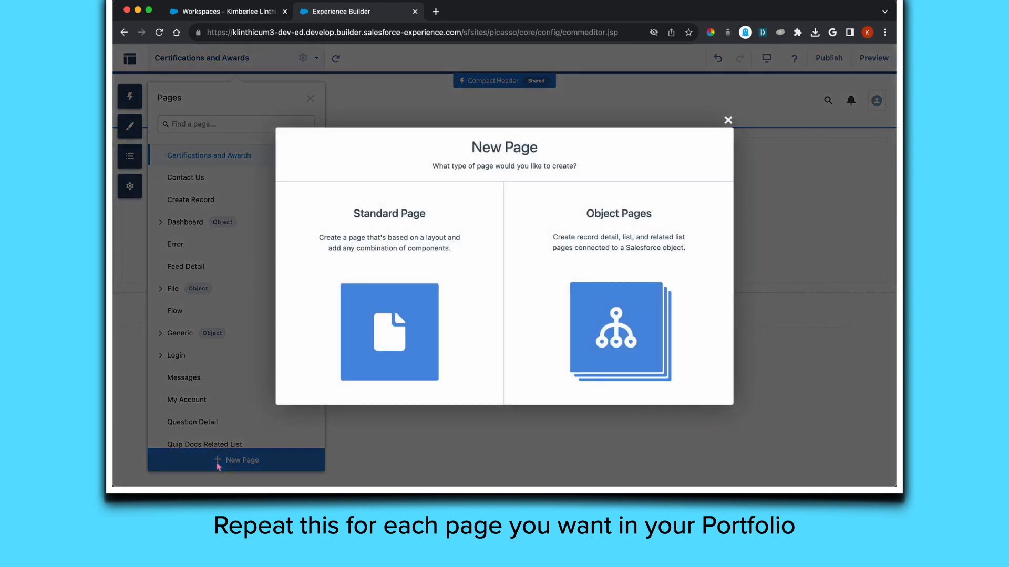
pyautogui.click(359, 330)
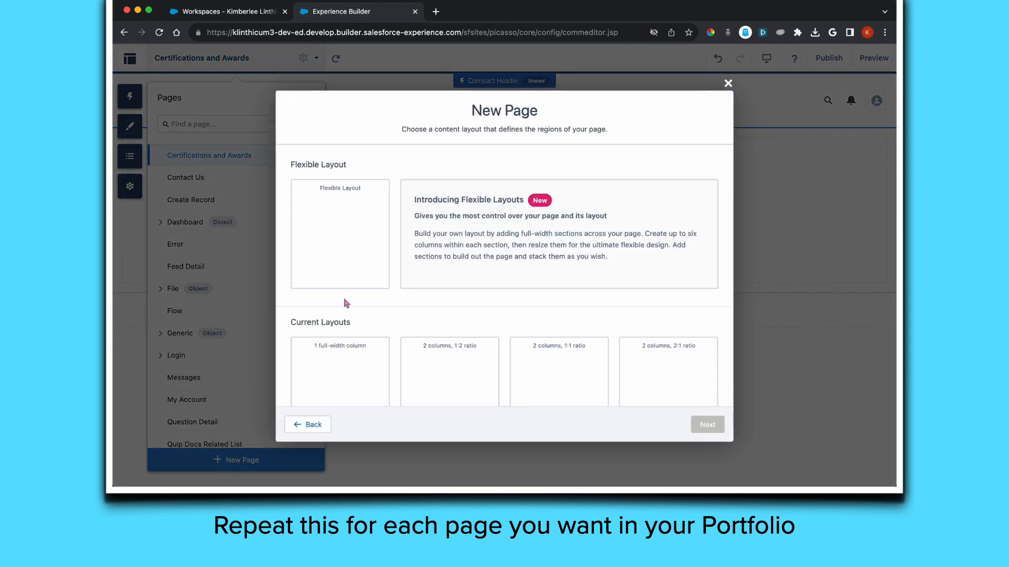
pyautogui.click(340, 256)
pyautogui.click(708, 425)
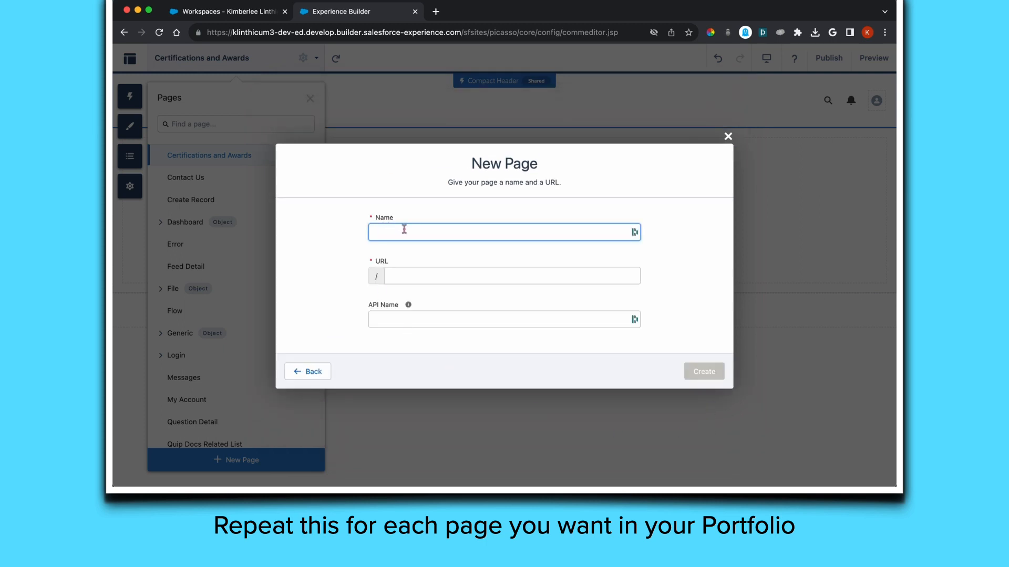
pyautogui.write('Projects')
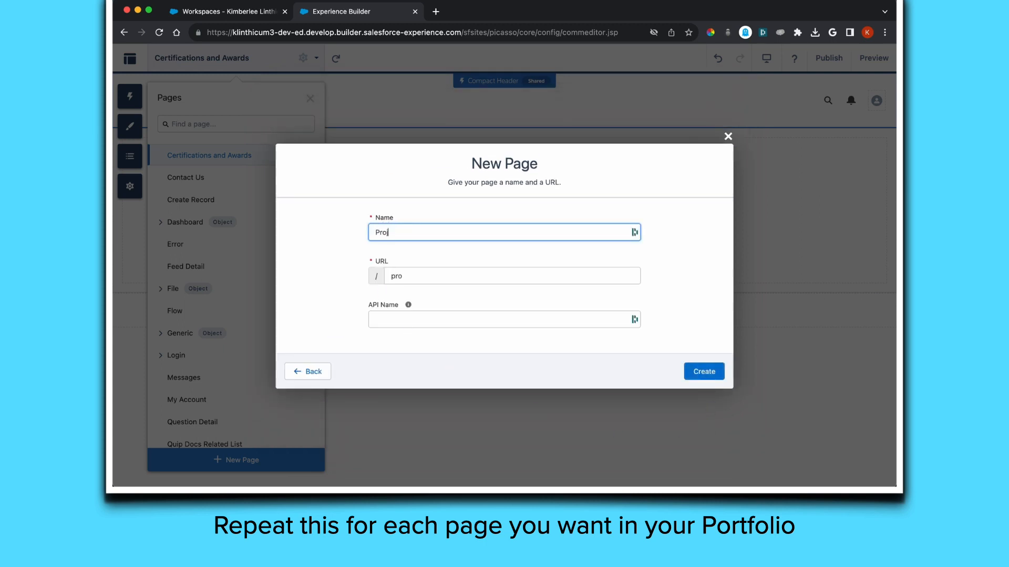
pyautogui.click(414, 320)
pyautogui.write('projects')
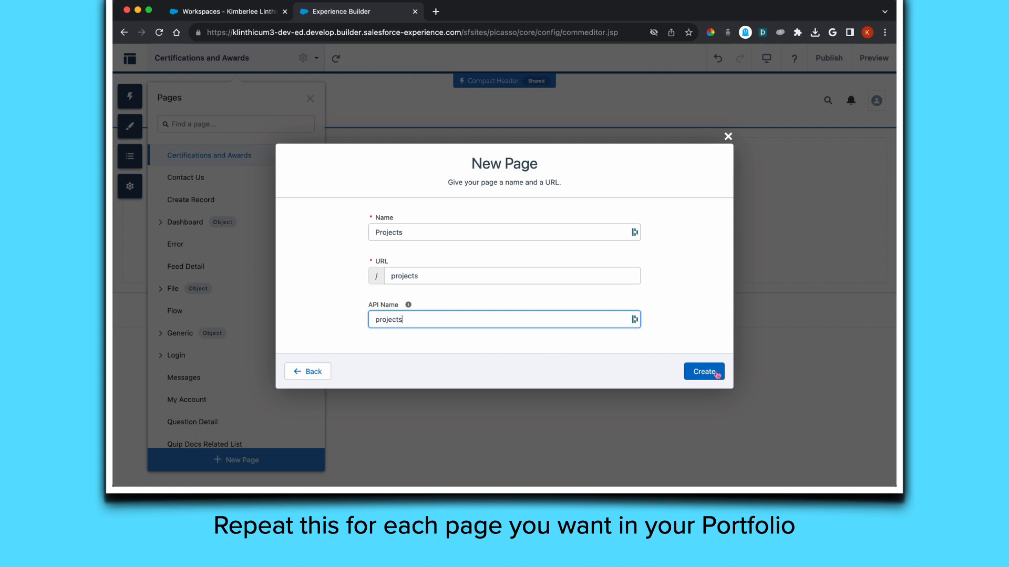
pyautogui.click(716, 373)
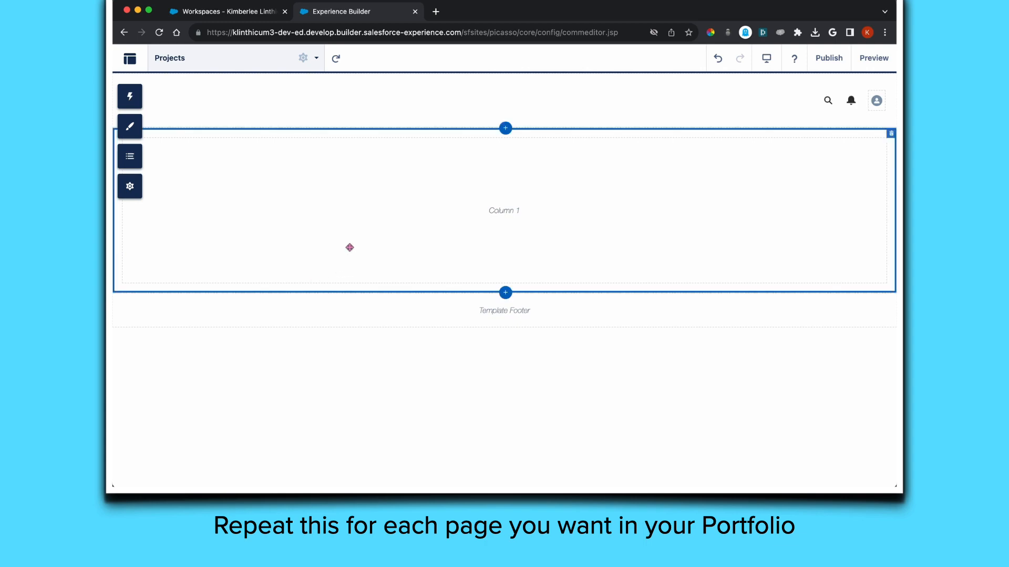
# Start another new Standard Page using the Flexible Layout.
pyautogui.click(317, 59)
pyautogui.click(233, 461)
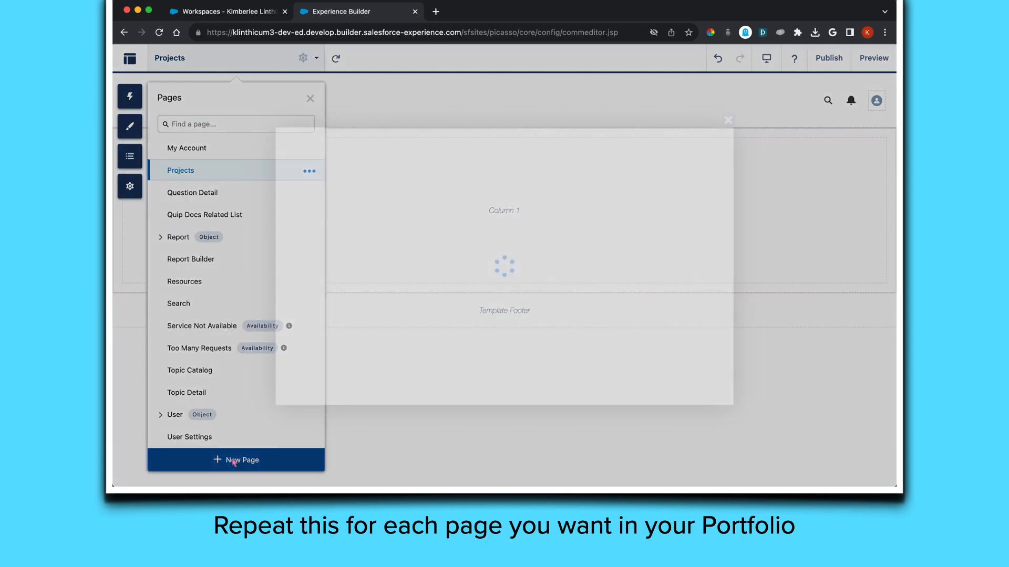
pyautogui.click(401, 303)
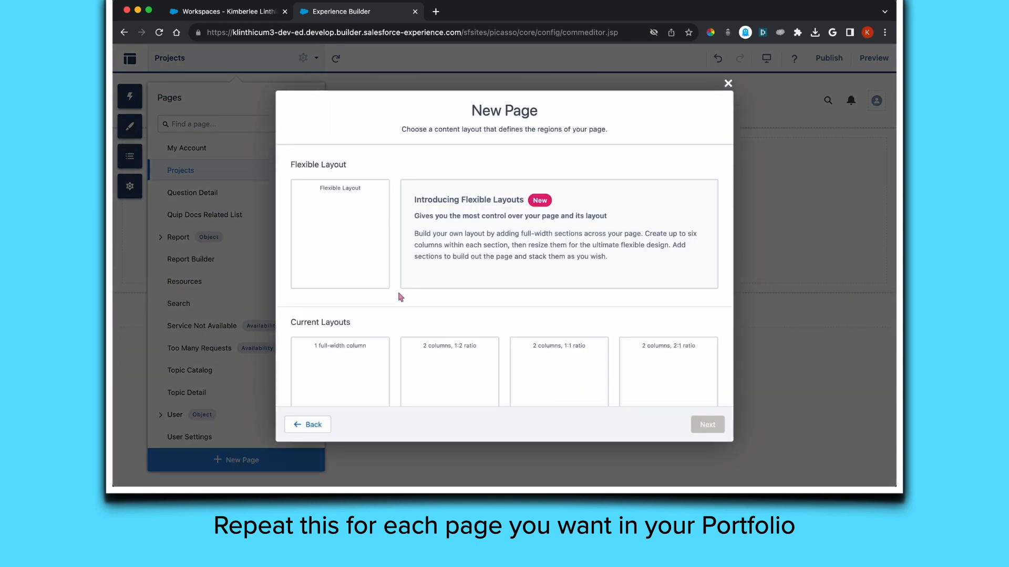
pyautogui.click(353, 252)
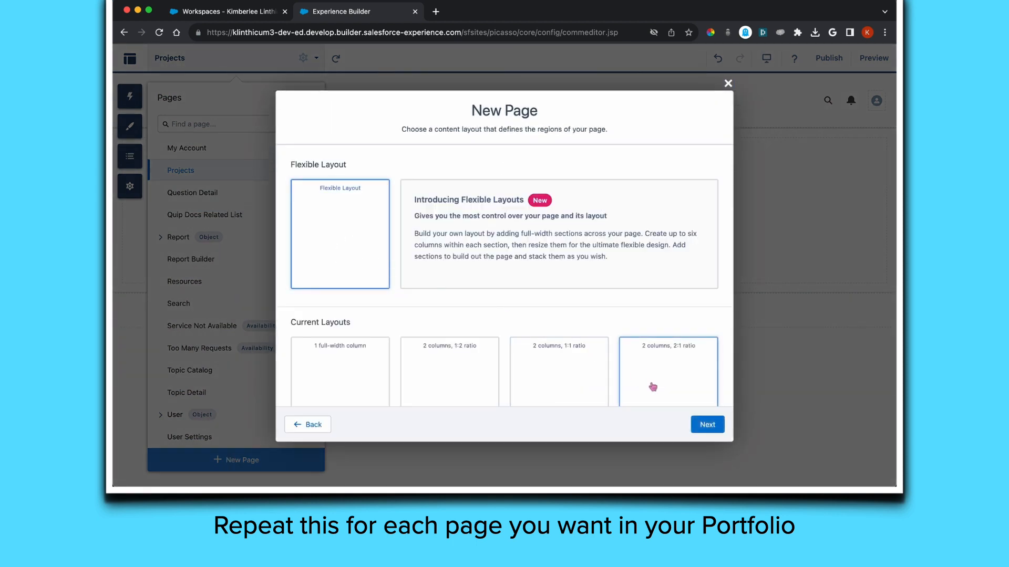
pyautogui.click(707, 425)
# Create the page as Contact Me, with both the URL and the API name set to contact.
pyautogui.write('C')
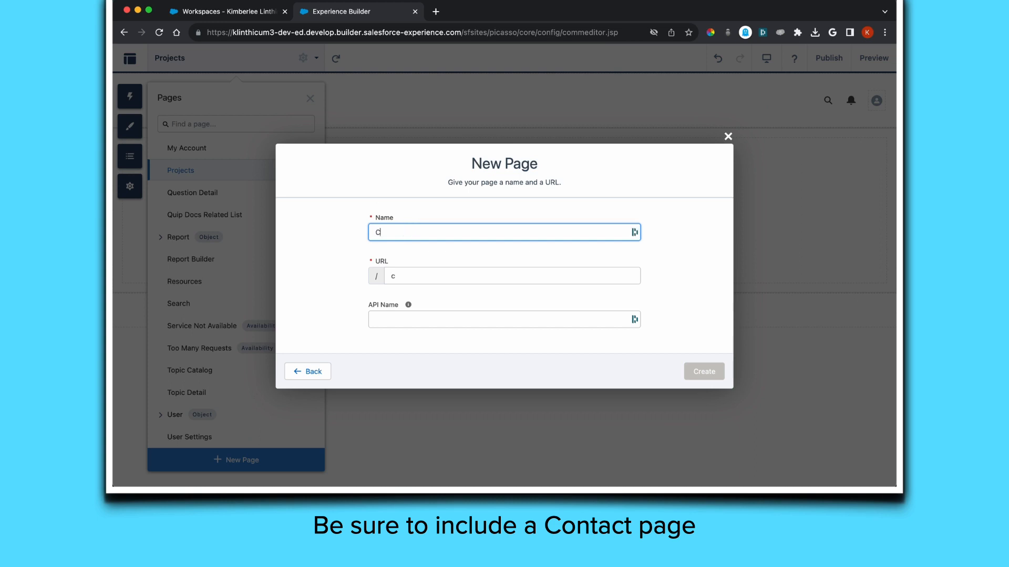
pyautogui.write('ontact Me')
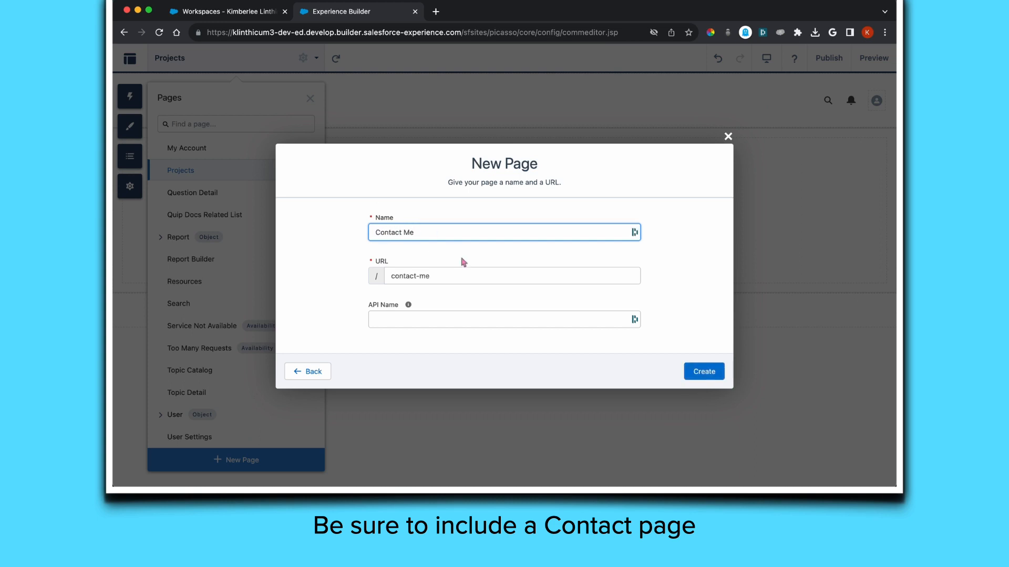
pyautogui.click(453, 275)
pyautogui.press('BackSpace')
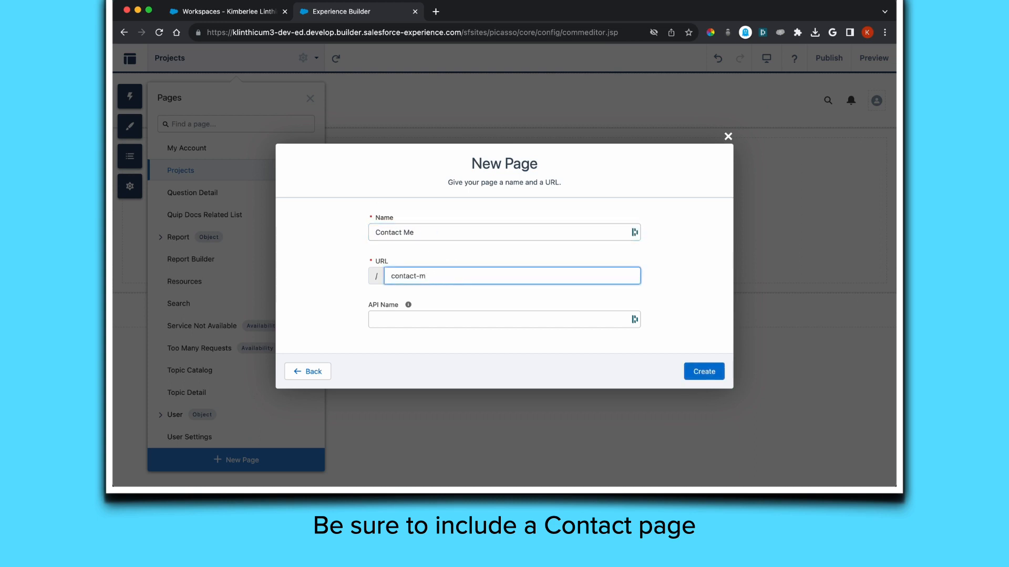
pyautogui.click(450, 320)
pyautogui.write('contact')
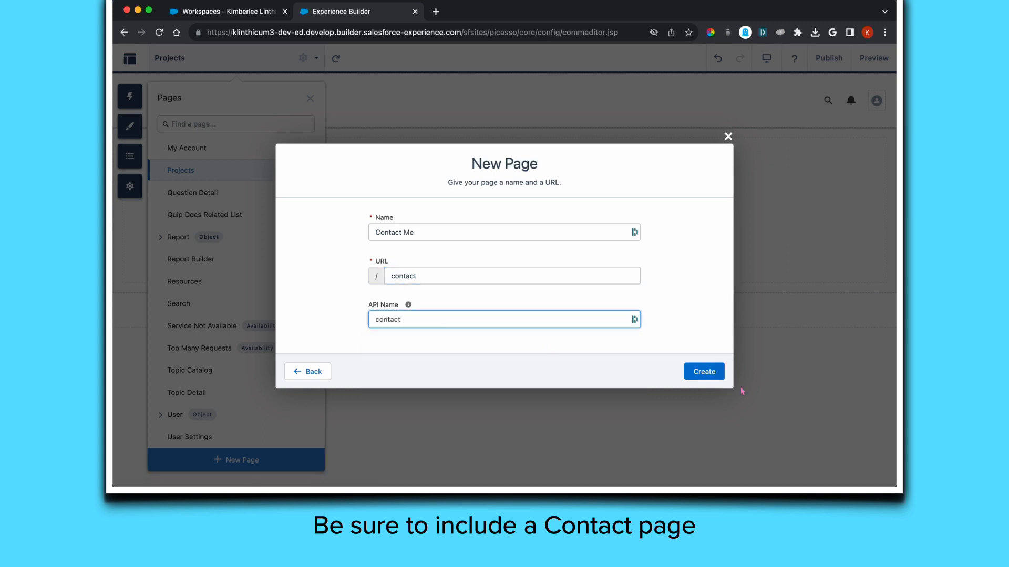
pyautogui.click(708, 373)
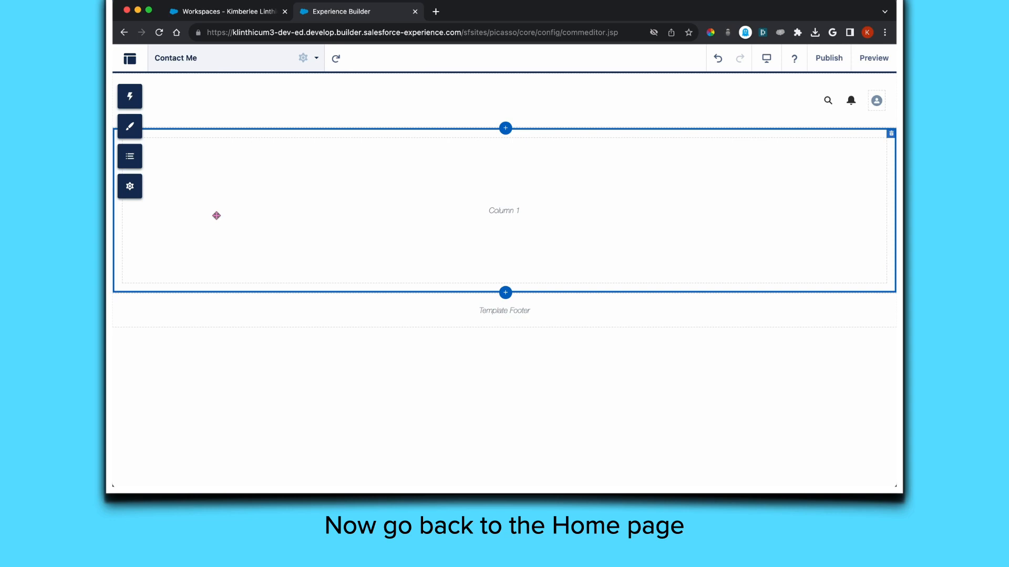
# Return to the Home page and set the Theme Navigation Menu's maximum items to display to 6.
pyautogui.click(214, 58)
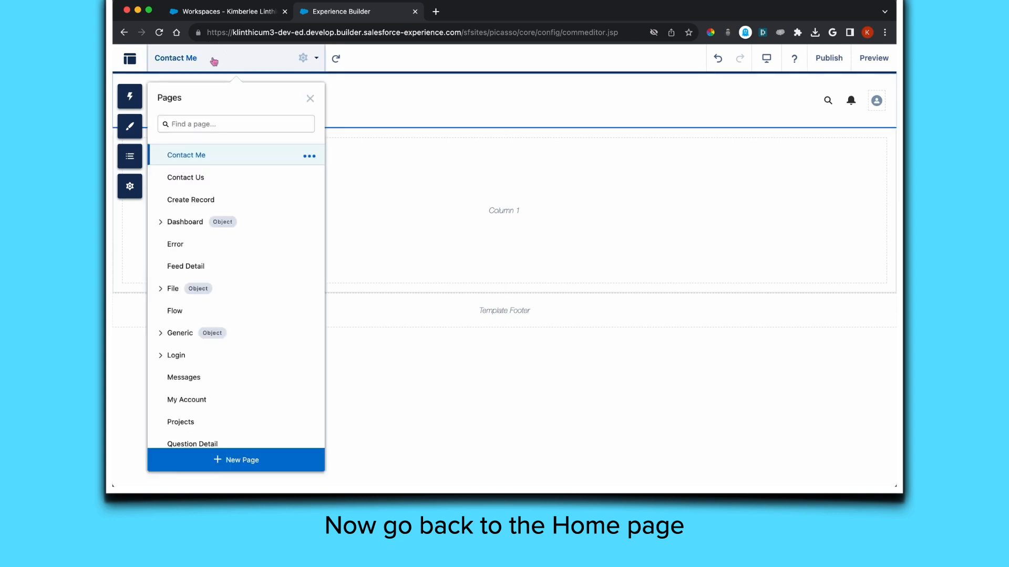
pyautogui.scroll(3, 245, 167)
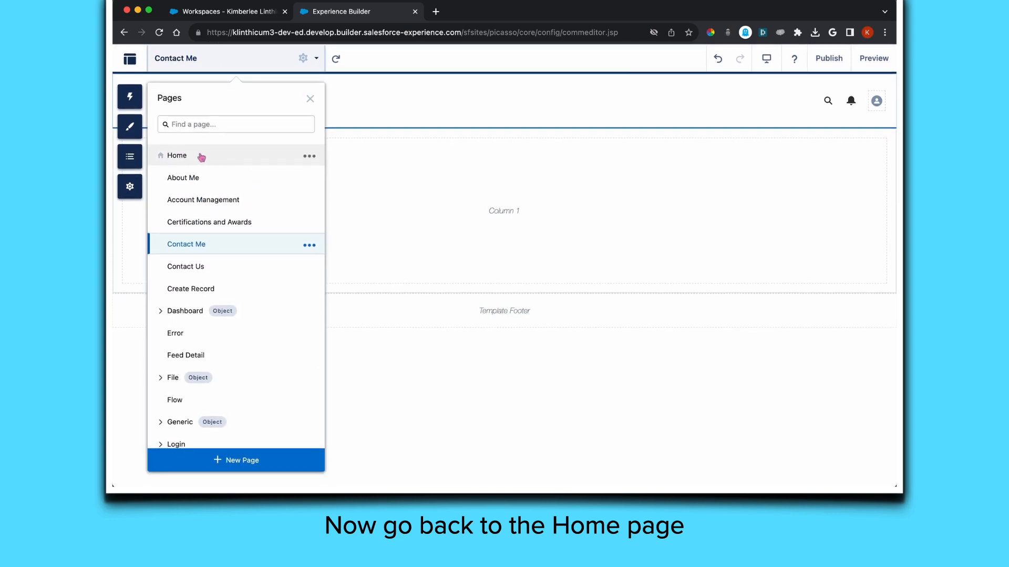
pyautogui.click(210, 156)
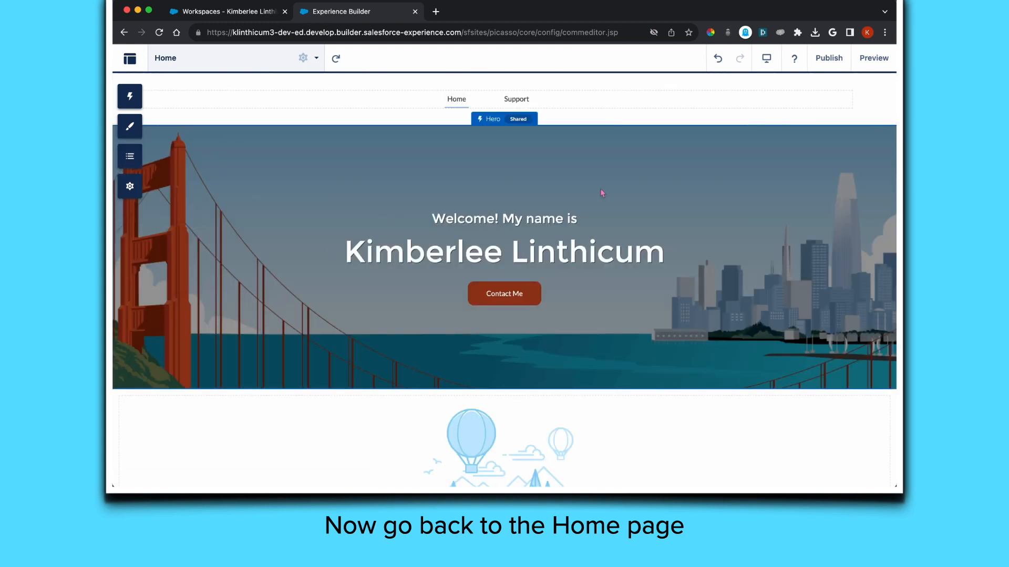
pyautogui.click(477, 101)
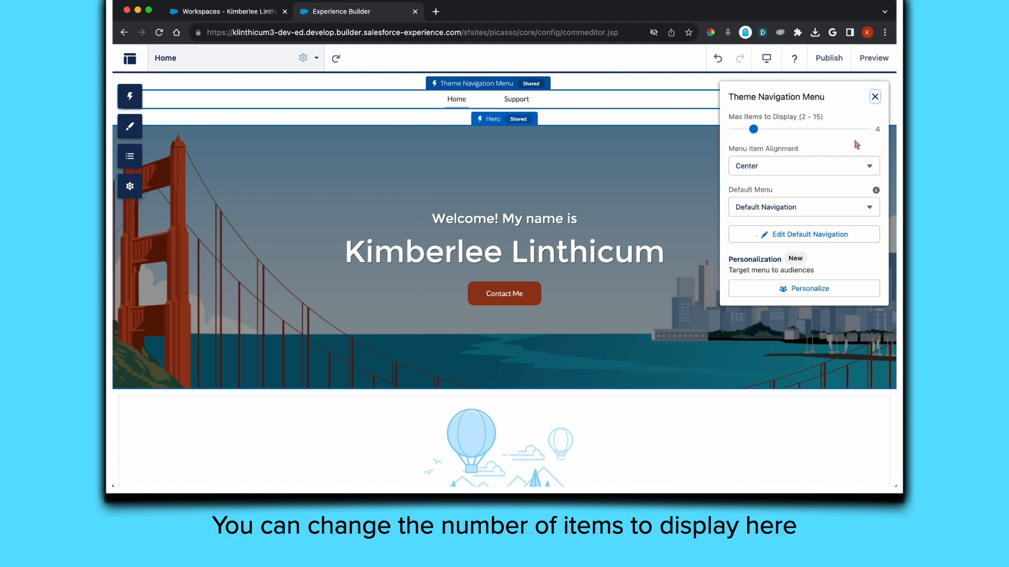
pyautogui.click(774, 130)
# Edit the Default Navigation menu and remove its Support item.
pyautogui.click(805, 210)
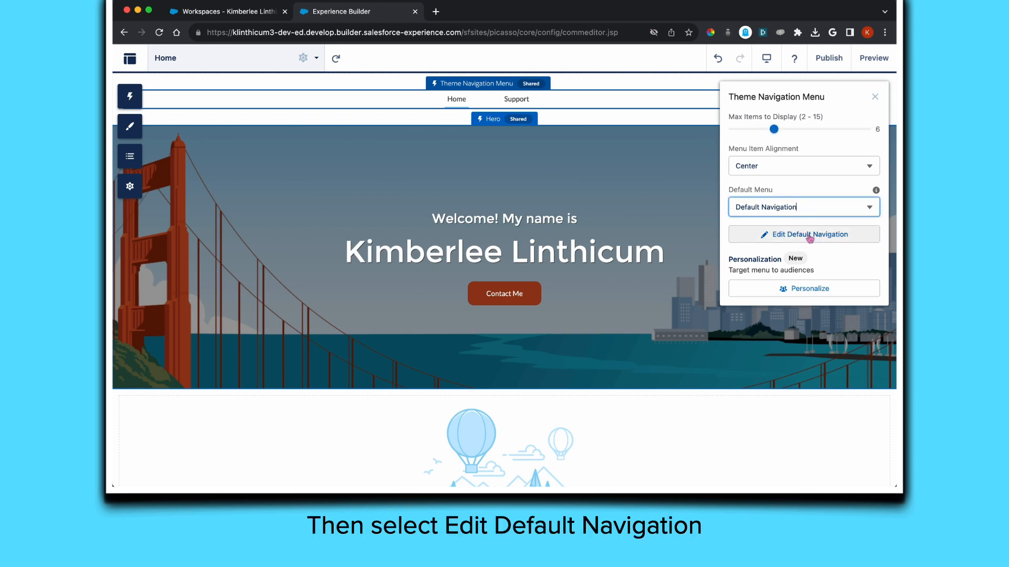
pyautogui.click(809, 237)
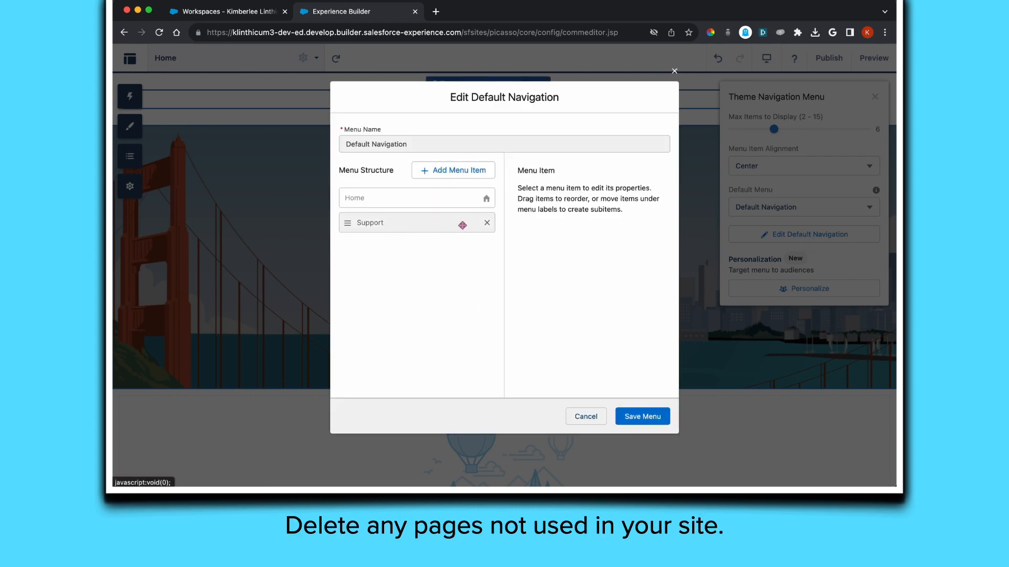
pyautogui.click(487, 223)
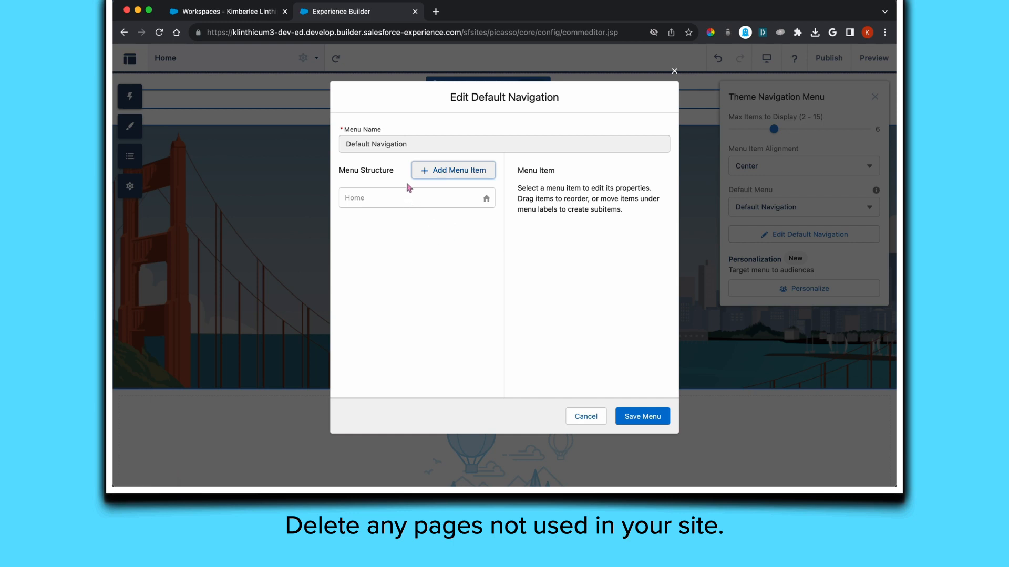
# Add a menu item of type Site Page that links to the About Me page.
pyautogui.click(460, 177)
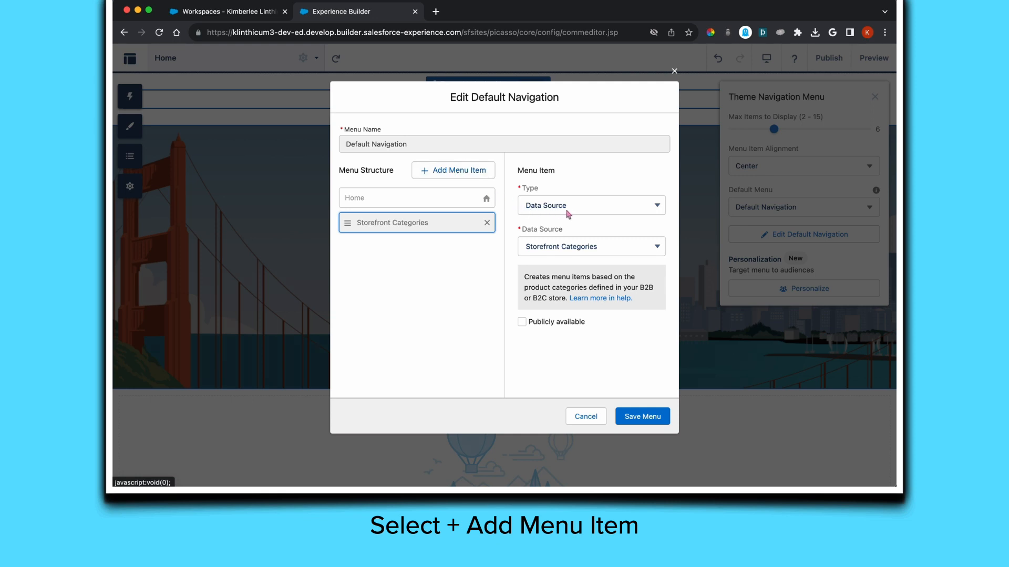
pyautogui.click(598, 206)
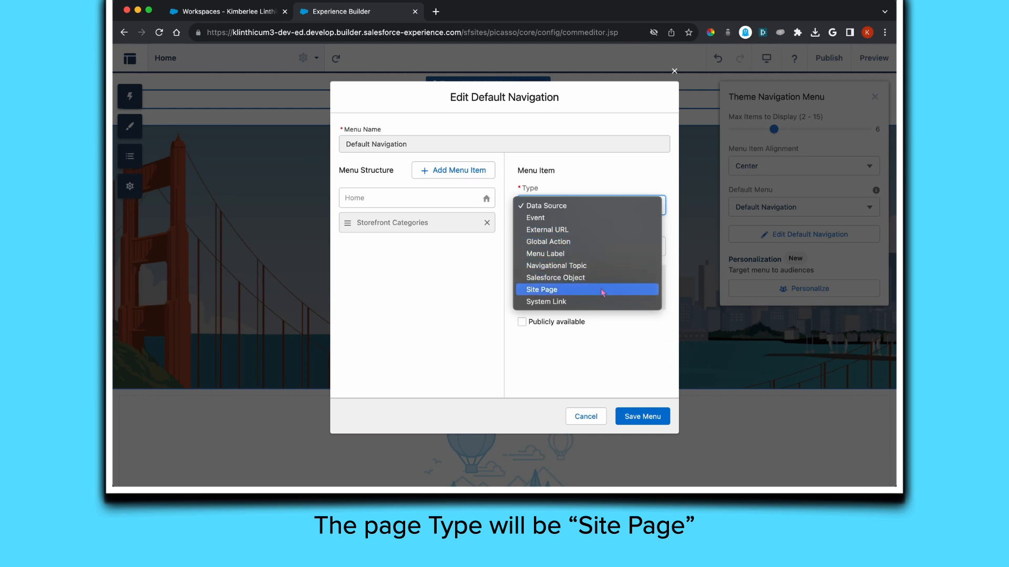
pyautogui.click(570, 290)
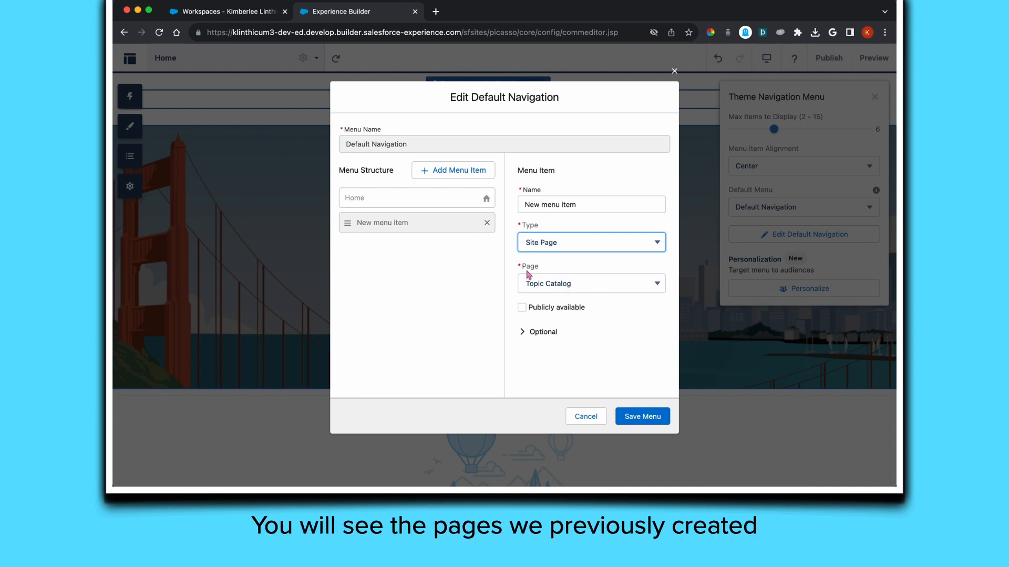
pyautogui.click(607, 287)
pyautogui.scroll(4, 610, 178)
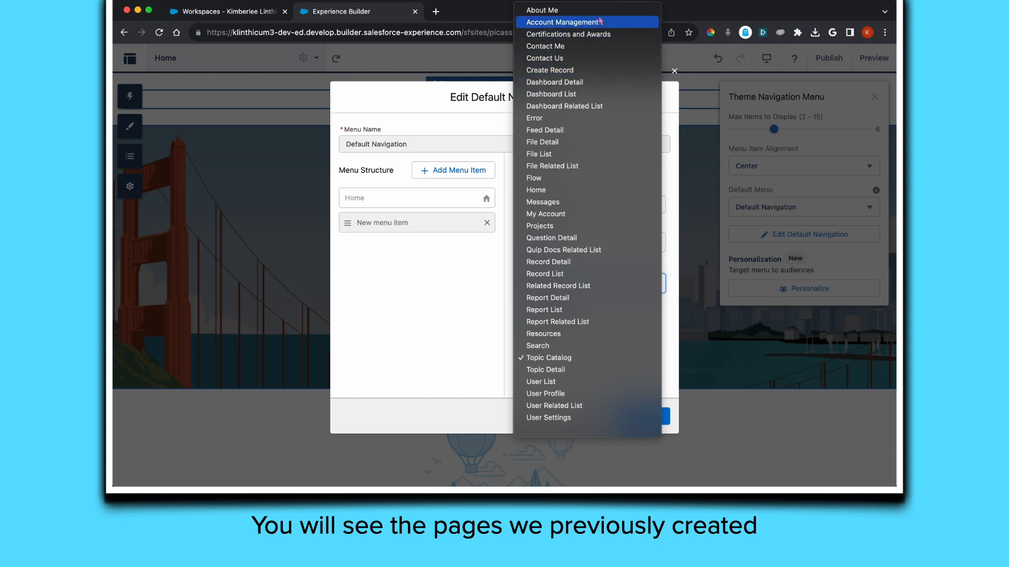
pyautogui.click(598, 14)
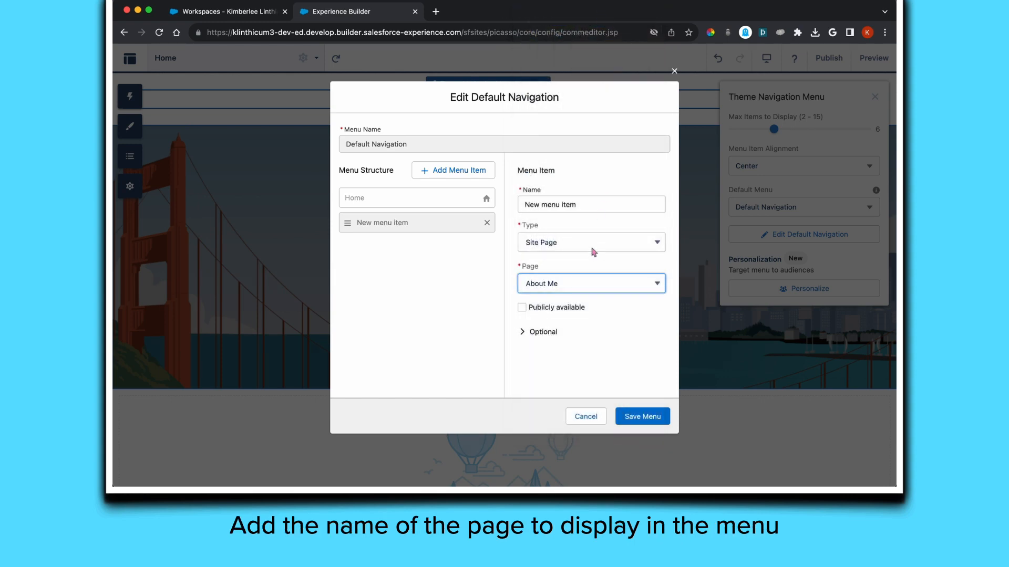
# Name the new menu item About Me and make it publicly available.
pyautogui.click(586, 205)
pyautogui.press('BackSpace')
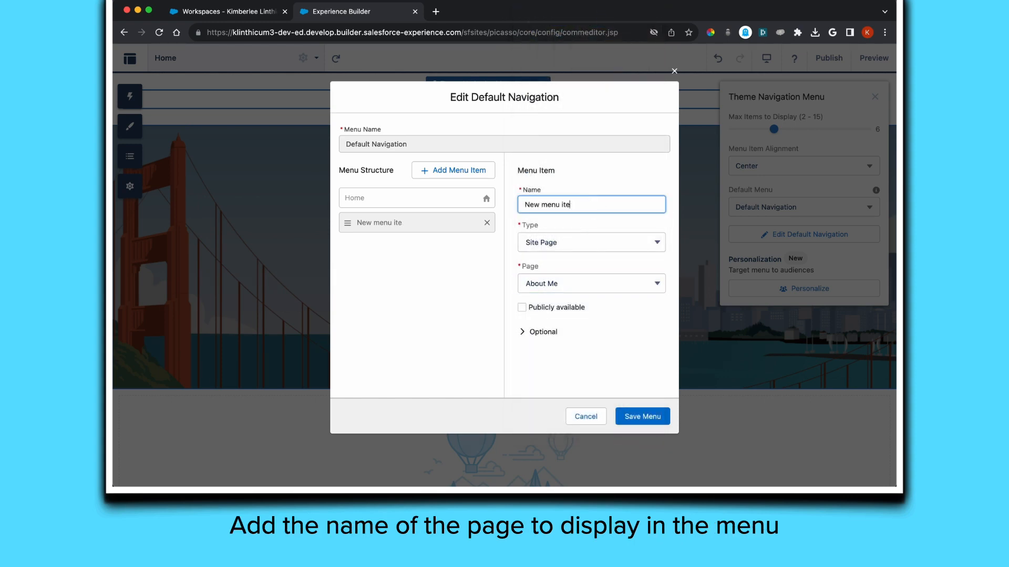
pyautogui.press('BackSpace')
pyautogui.press('BackSpace')
pyautogui.press('BackSpace')
pyautogui.press('BackSpace')
pyautogui.press('BackSpace')
pyautogui.press('BackSpace')
pyautogui.press('BackSpace')
pyautogui.press('BackSpace')
pyautogui.press('BackSpace')
pyautogui.press('BackSpace')
pyautogui.press('BackSpace')
pyautogui.click(522, 309)
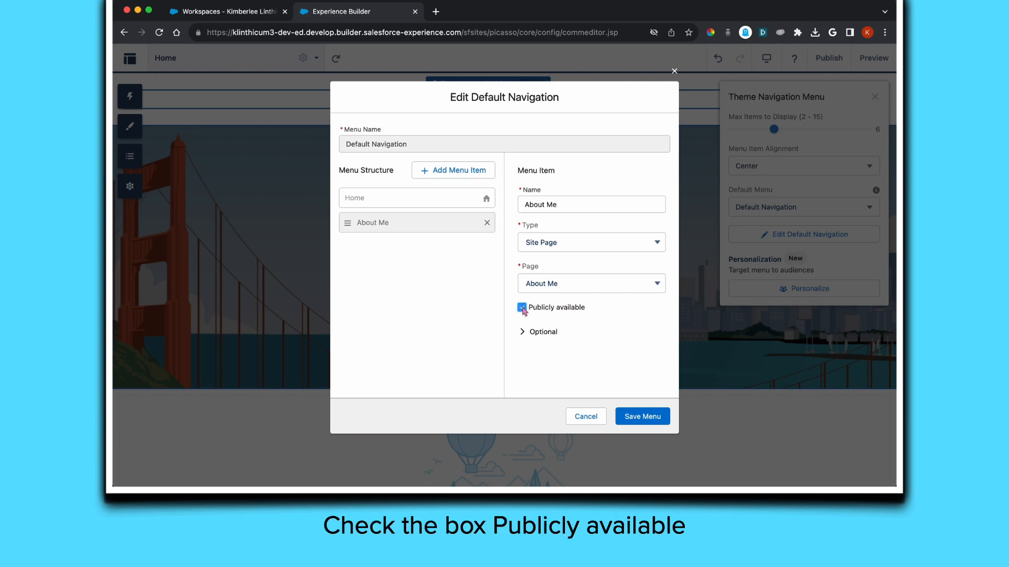
# Add a second Site Page menu item that links to the Certifications and Awards page.
pyautogui.click(460, 168)
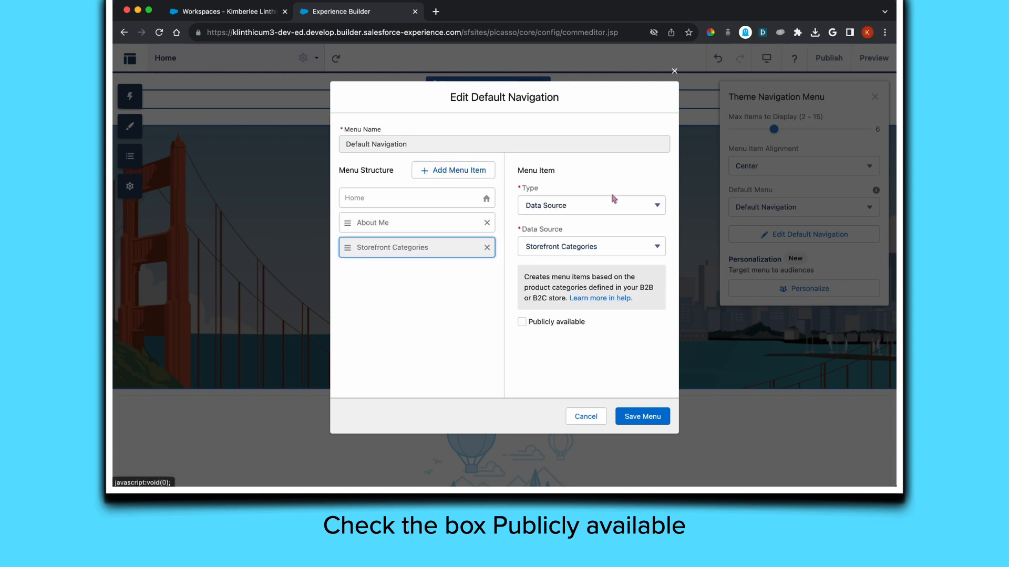
pyautogui.click(599, 205)
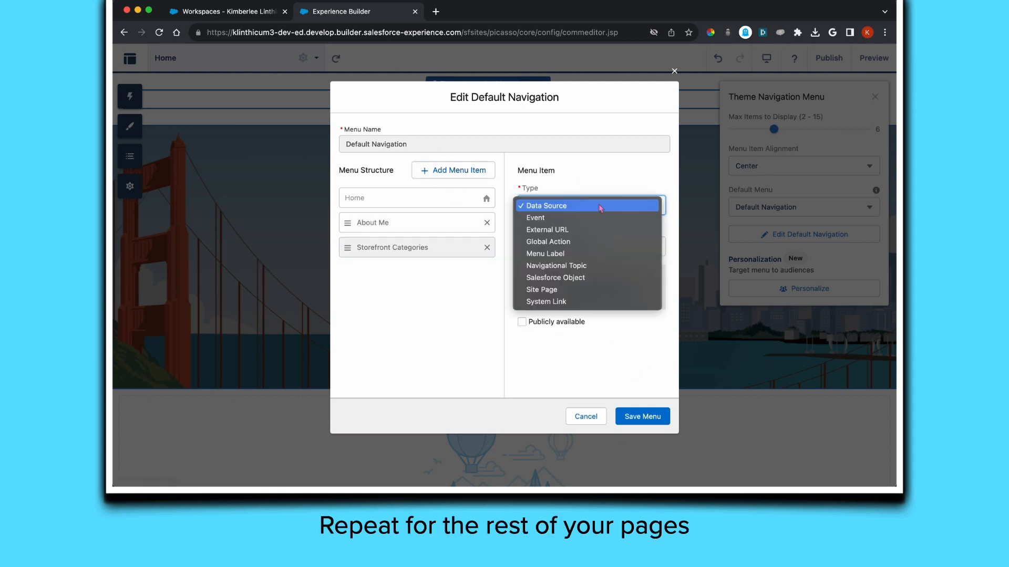
pyautogui.click(599, 295)
pyautogui.click(581, 284)
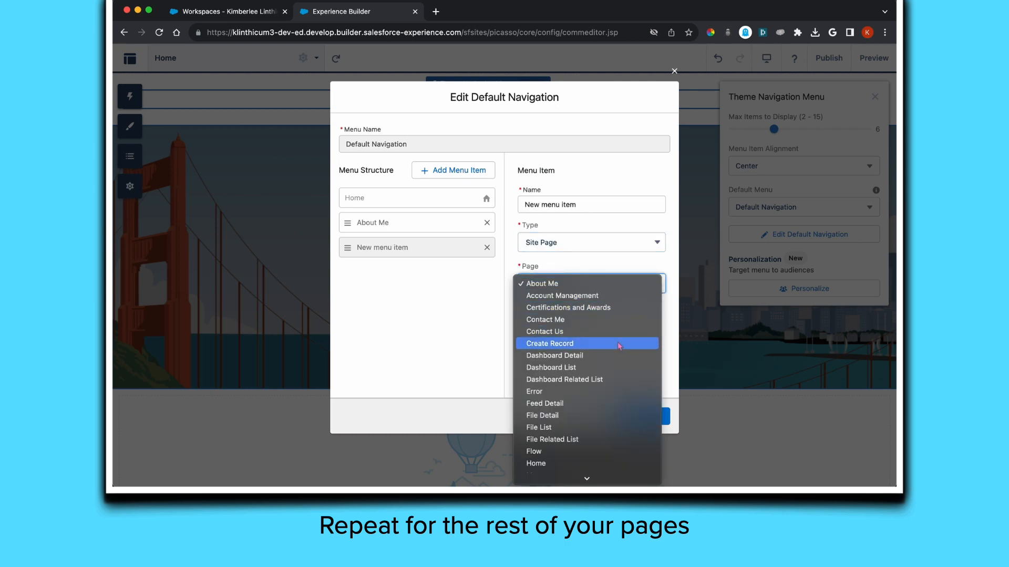
pyautogui.click(605, 308)
# Name this menu item Certifications and Awards and make it publicly available.
pyautogui.click(560, 205)
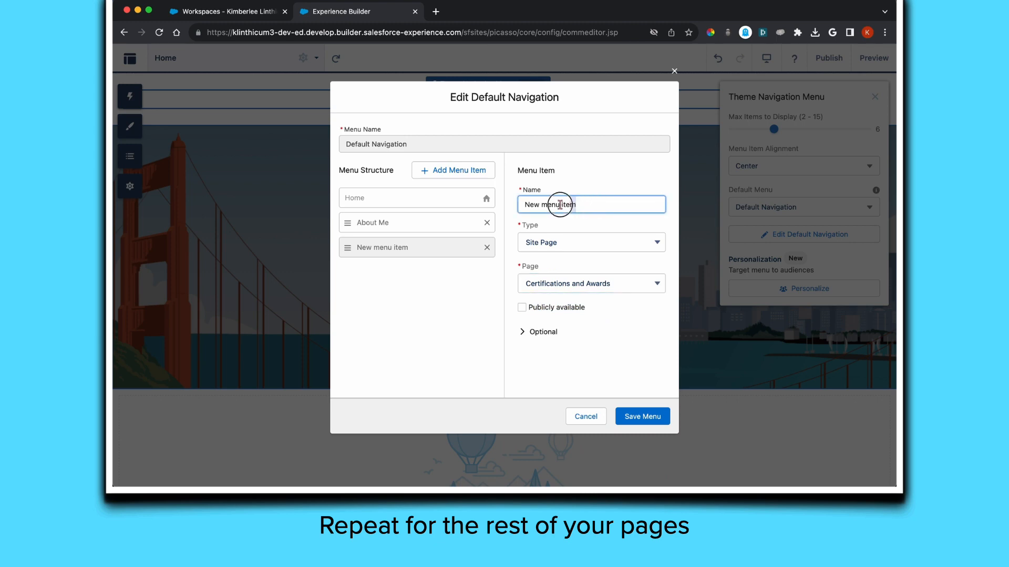
pyautogui.moveTo(560, 204); pyautogui.dragTo(509, 203)
pyautogui.write('Certif')
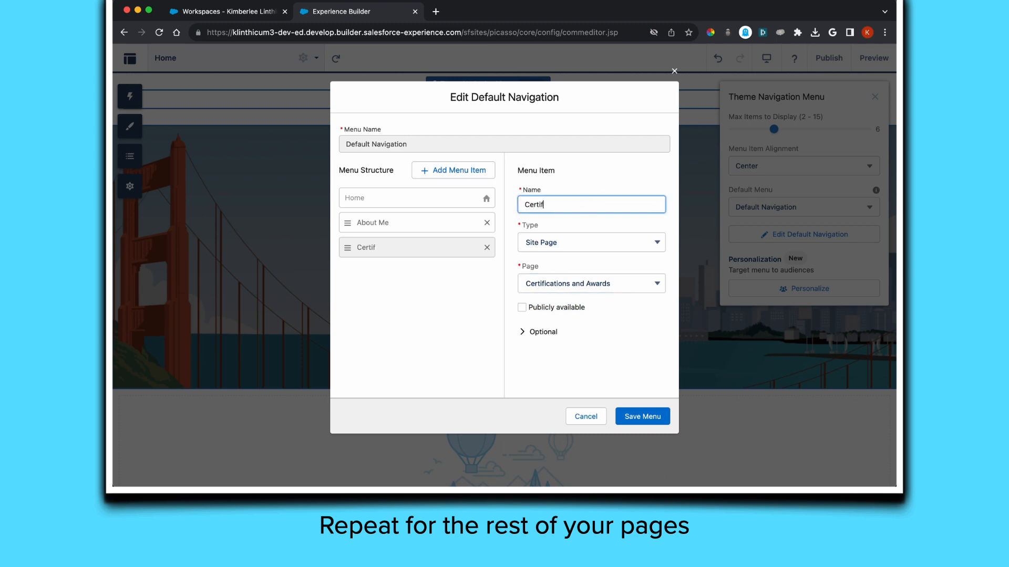
pyautogui.write('ications And ')
pyautogui.write('nd')
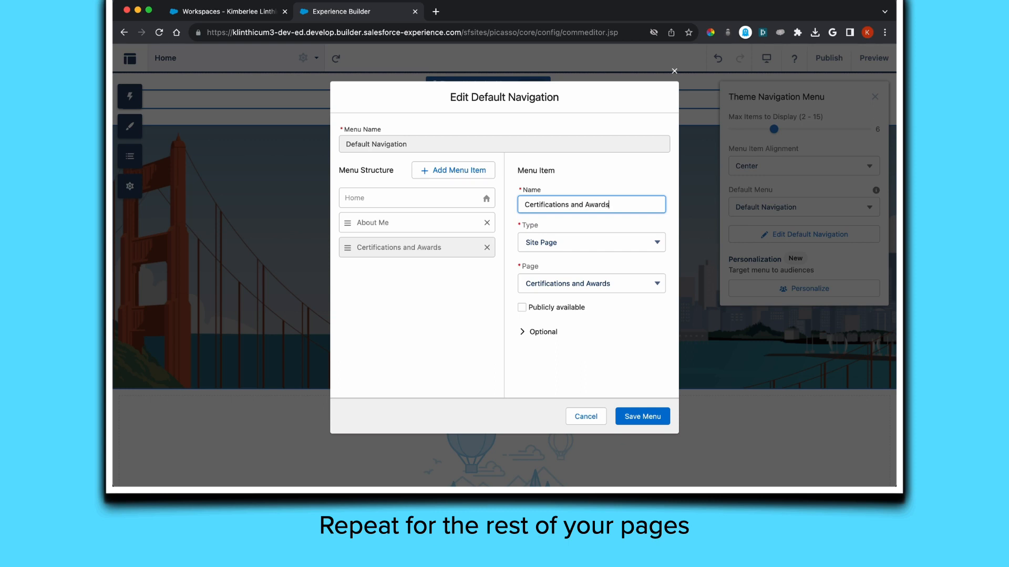
pyautogui.click(522, 307)
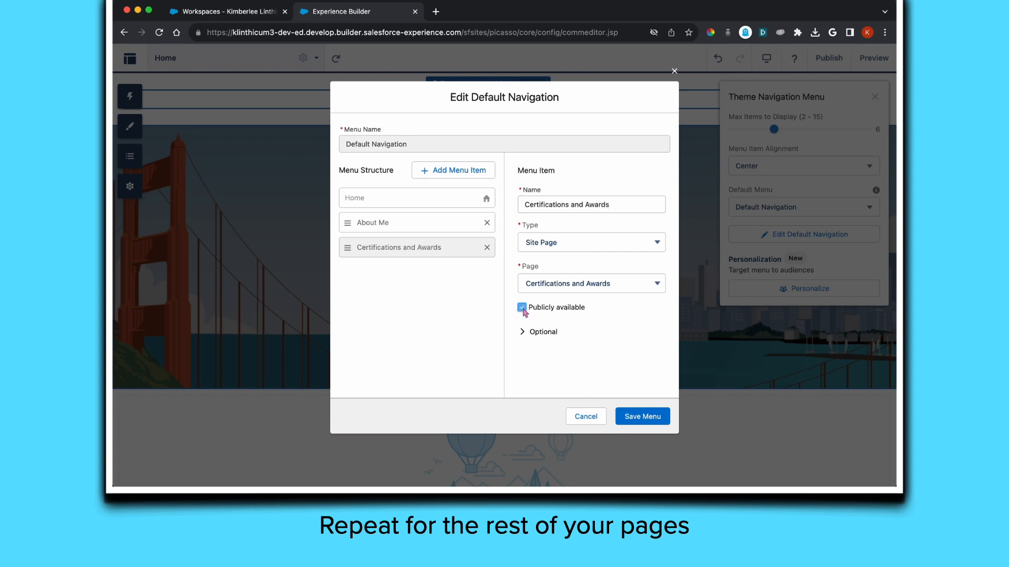
# Add a Site Page menu item that links to the Projects page and name it Projects.
pyautogui.click(462, 170)
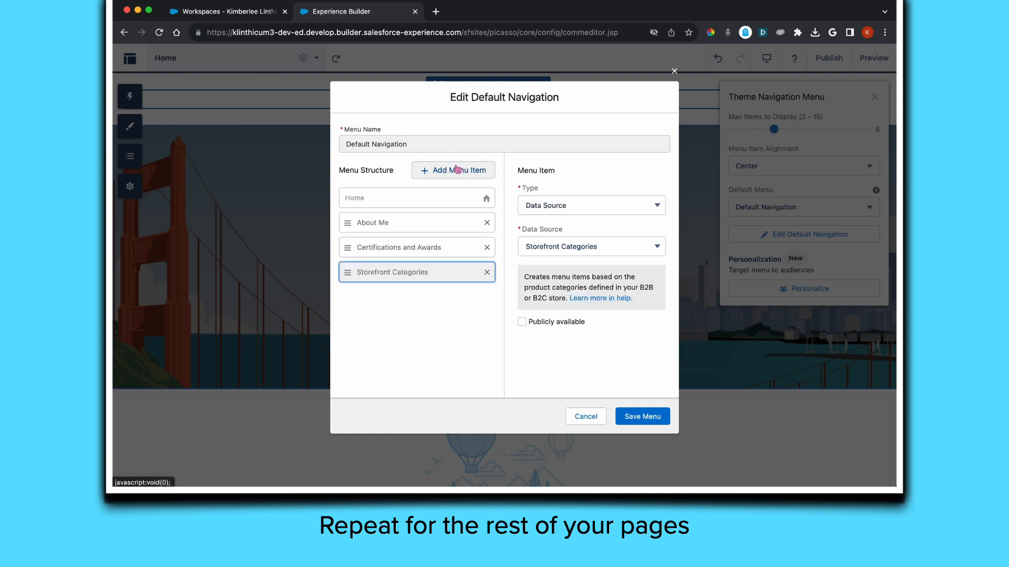
pyautogui.click(590, 205)
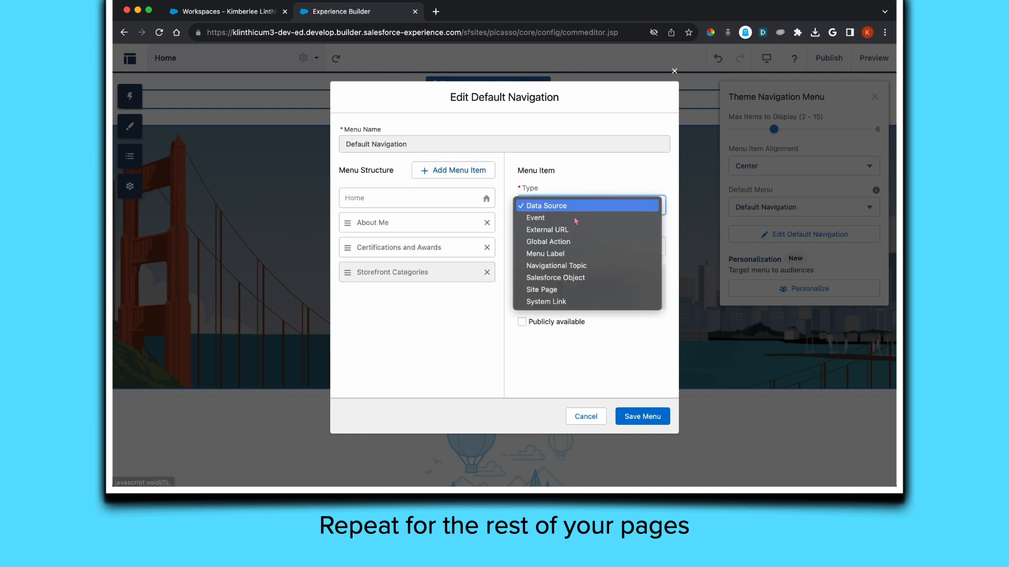
pyautogui.click(574, 294)
pyautogui.click(580, 286)
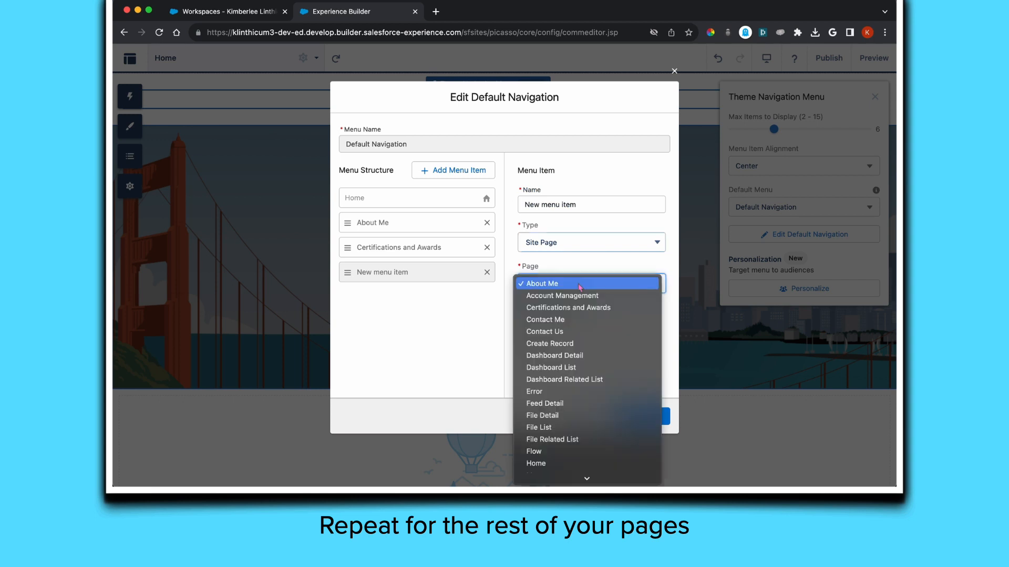
pyautogui.scroll(-5, 583, 355)
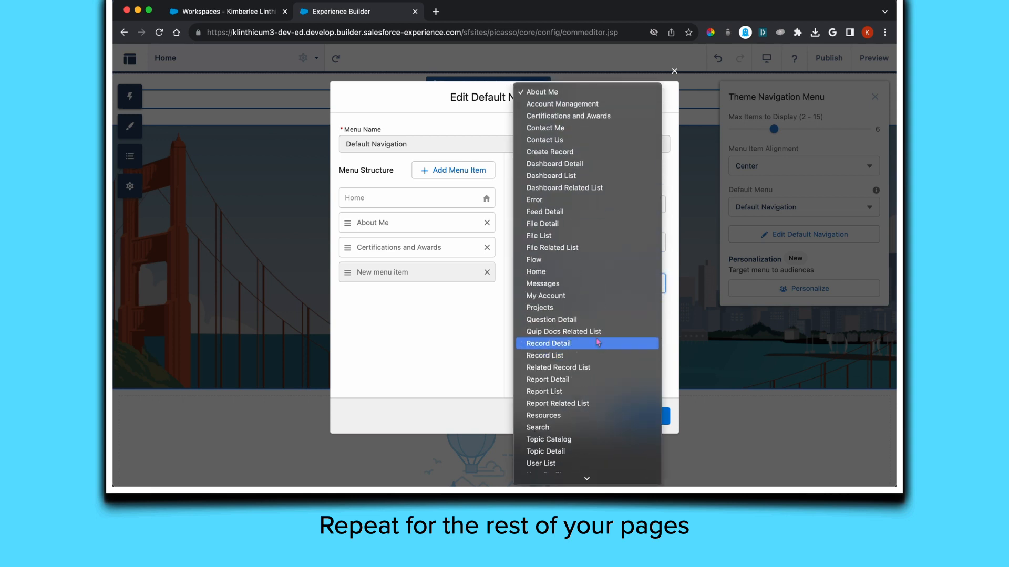
pyautogui.click(596, 307)
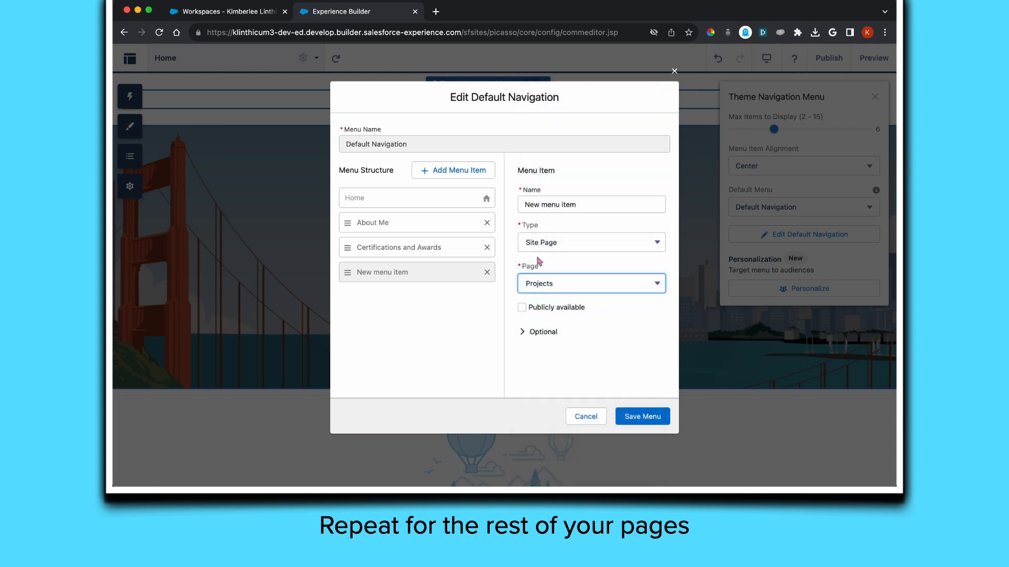
pyautogui.moveTo(589, 205); pyautogui.dragTo(507, 202)
pyautogui.write('Projects')
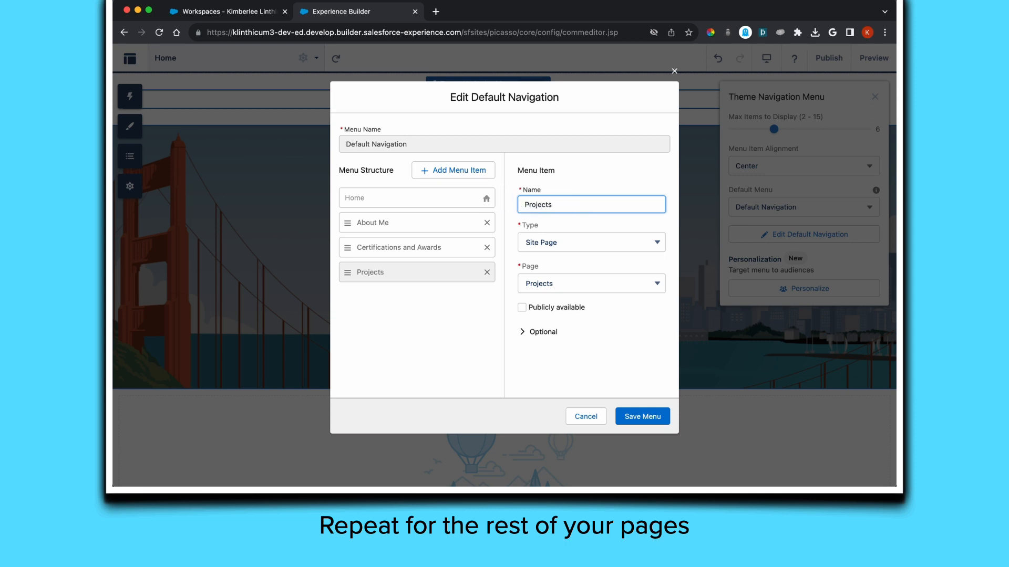
# Make the Projects menu item publicly available and add a Site Page menu item that links to the Contact Me page.
pyautogui.click(522, 307)
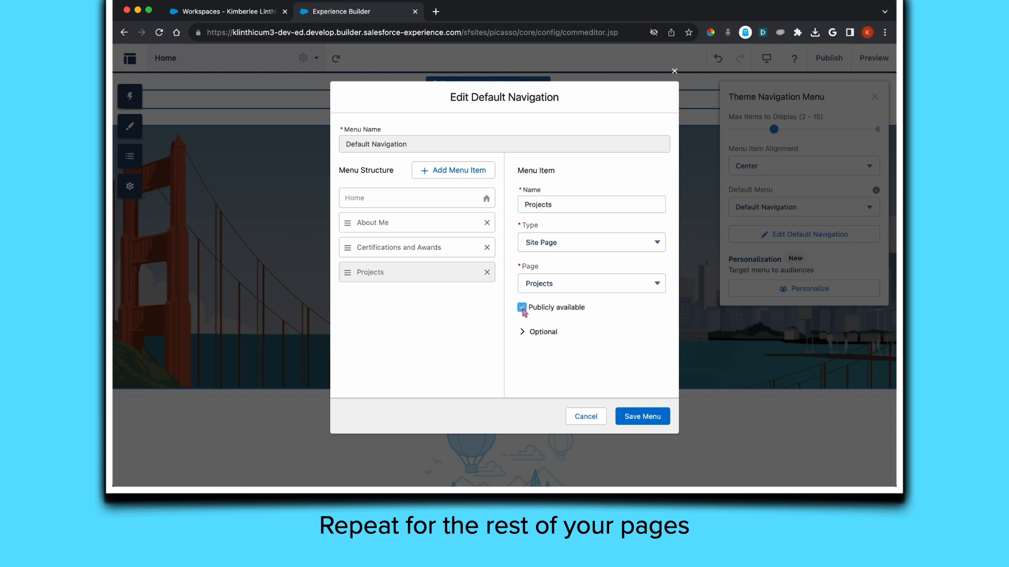
pyautogui.click(459, 170)
pyautogui.click(595, 211)
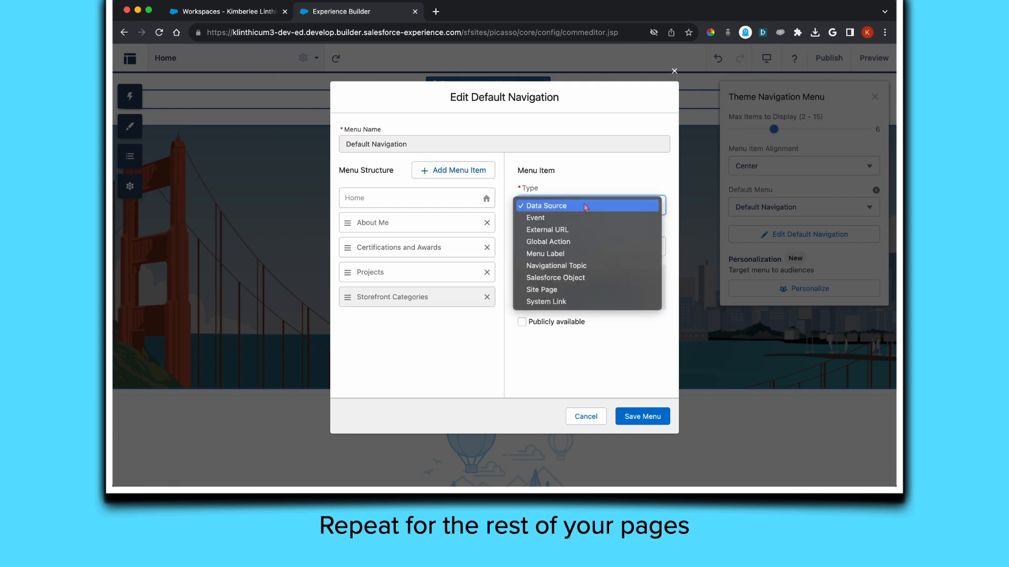
pyautogui.click(586, 291)
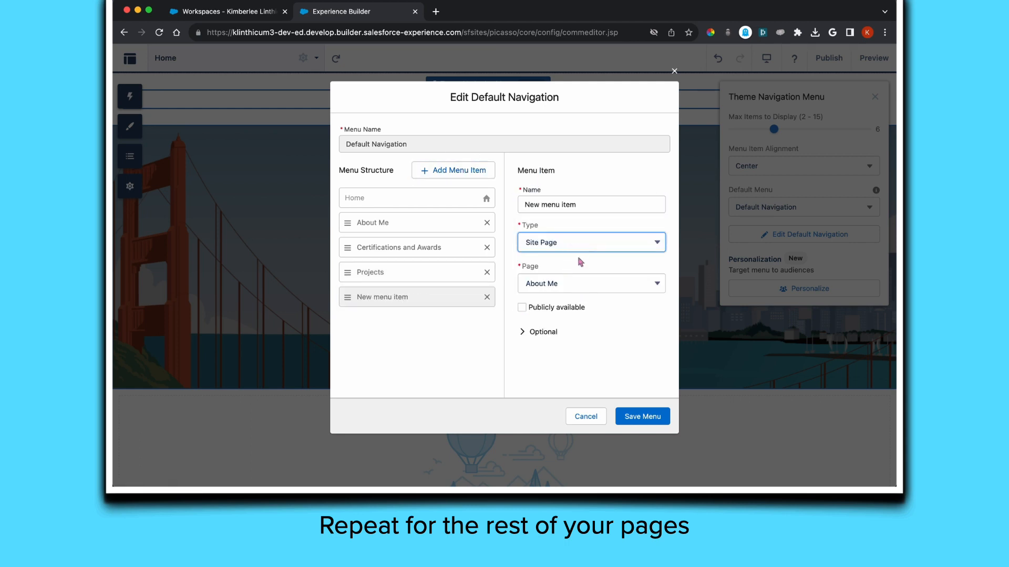
pyautogui.click(584, 284)
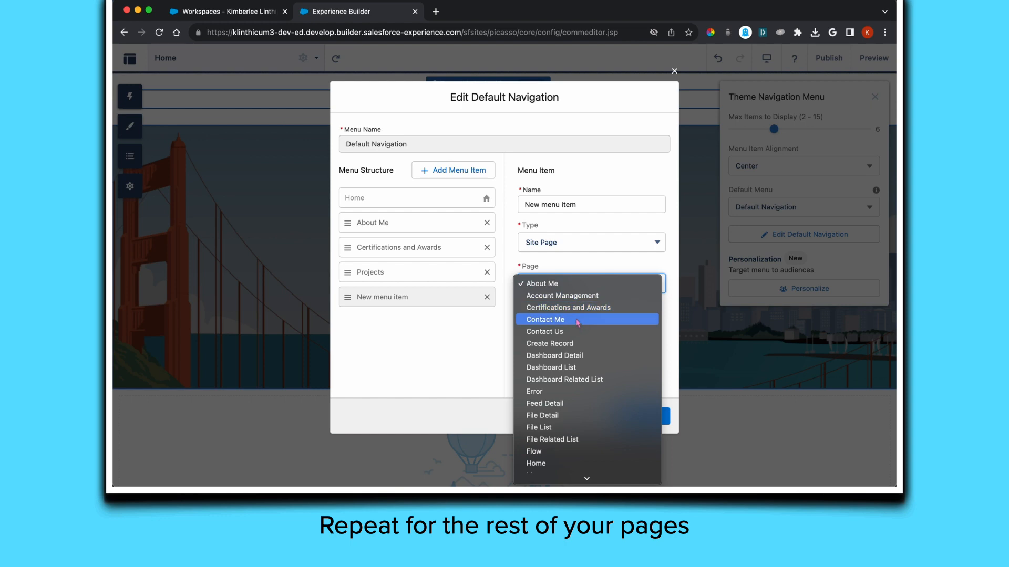
pyautogui.click(578, 321)
# Name the new menu item Contact Me, make it publicly available and save the navigation menu.
pyautogui.moveTo(590, 205); pyautogui.dragTo(512, 204)
pyautogui.write('Conta')
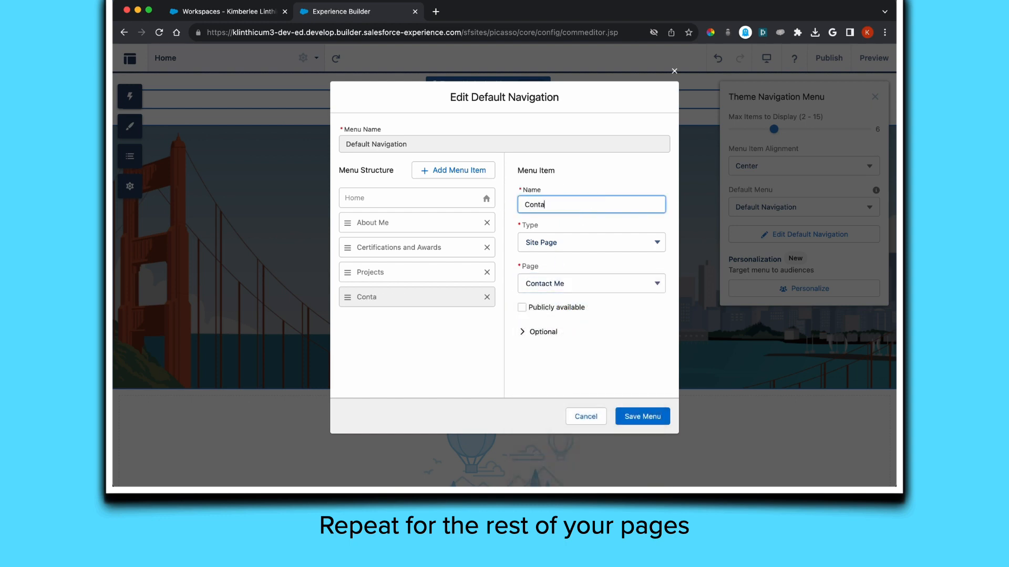
pyautogui.write('ct Me')
pyautogui.click(523, 307)
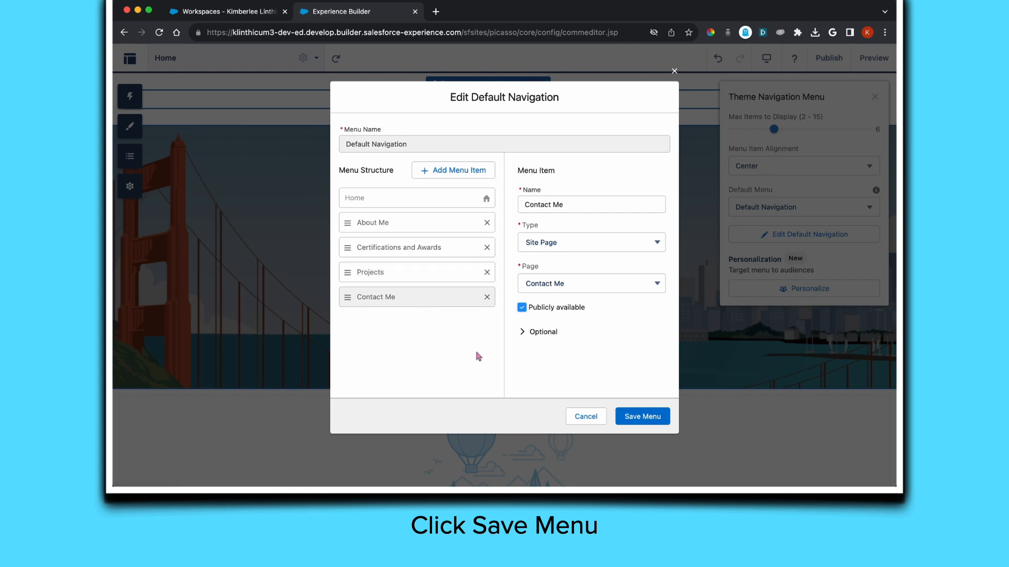
pyautogui.click(644, 418)
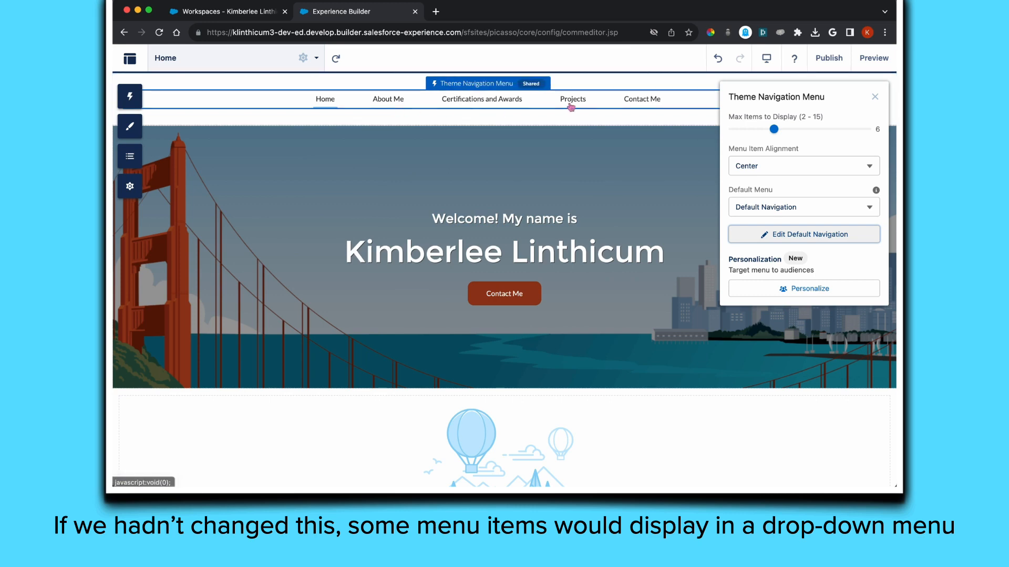
pyautogui.click(760, 130)
pyautogui.click(754, 131)
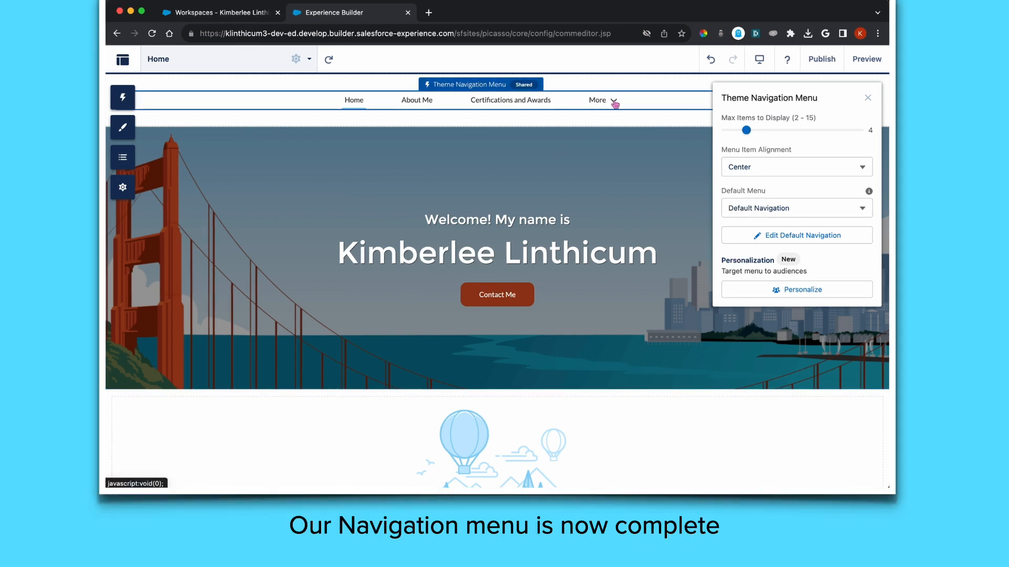
pyautogui.click(768, 130)
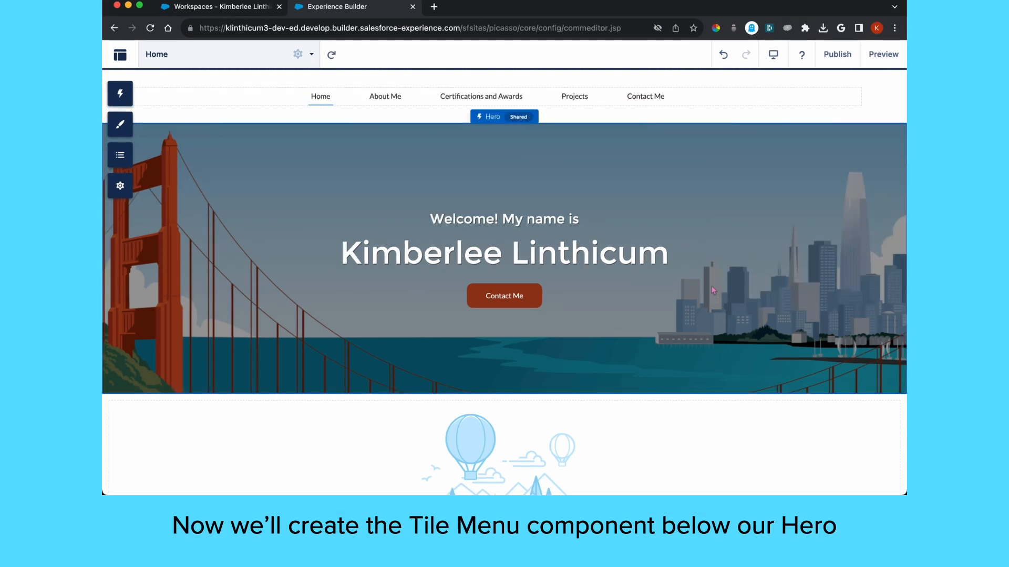
# Set Default Navigation as the default menu of the Tile Menu component below the hero banner.
pyautogui.scroll(-2, 708, 290)
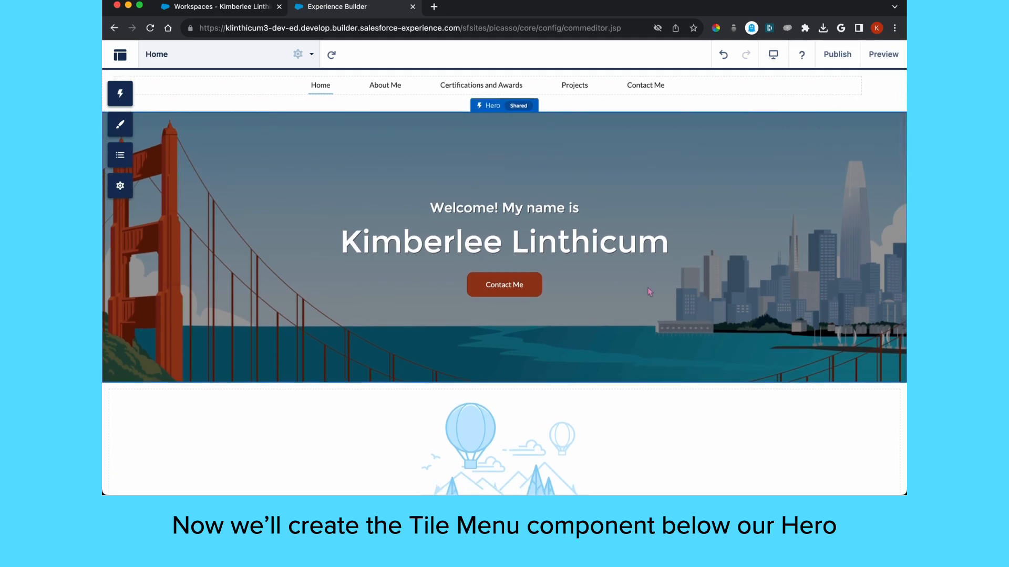
pyautogui.scroll(-8, 650, 292)
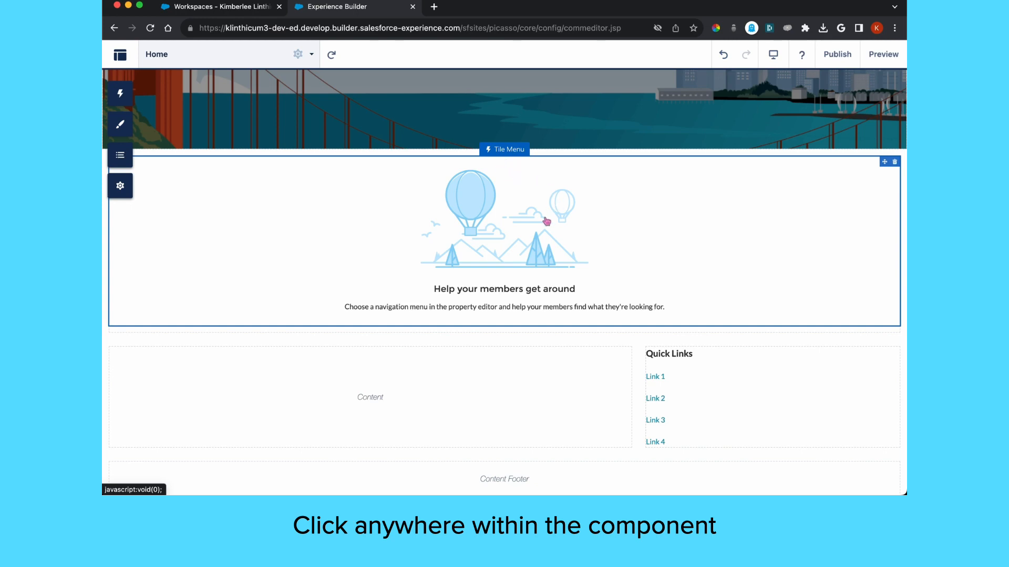
pyautogui.click(640, 224)
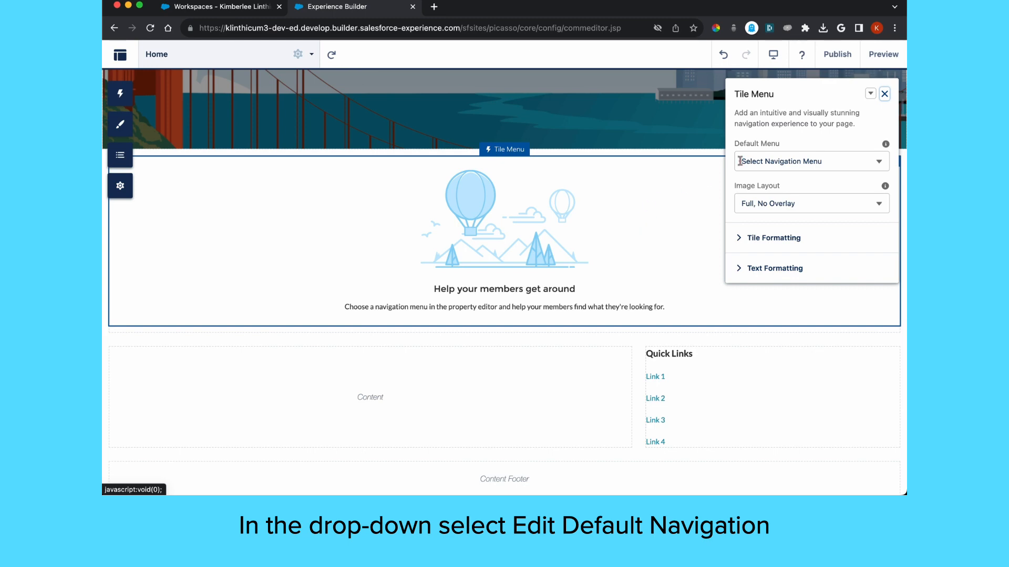
pyautogui.click(781, 160)
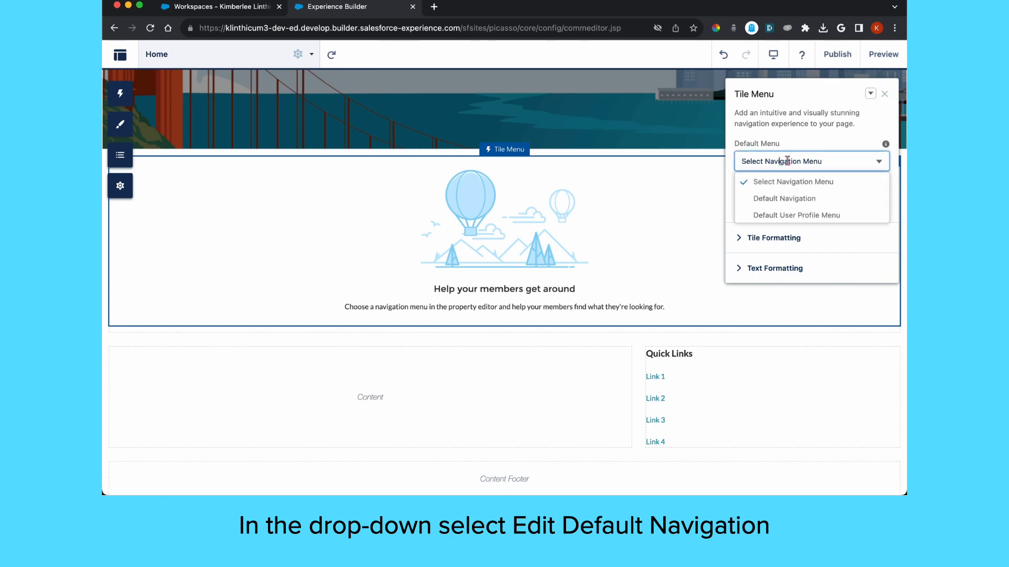
pyautogui.click(828, 199)
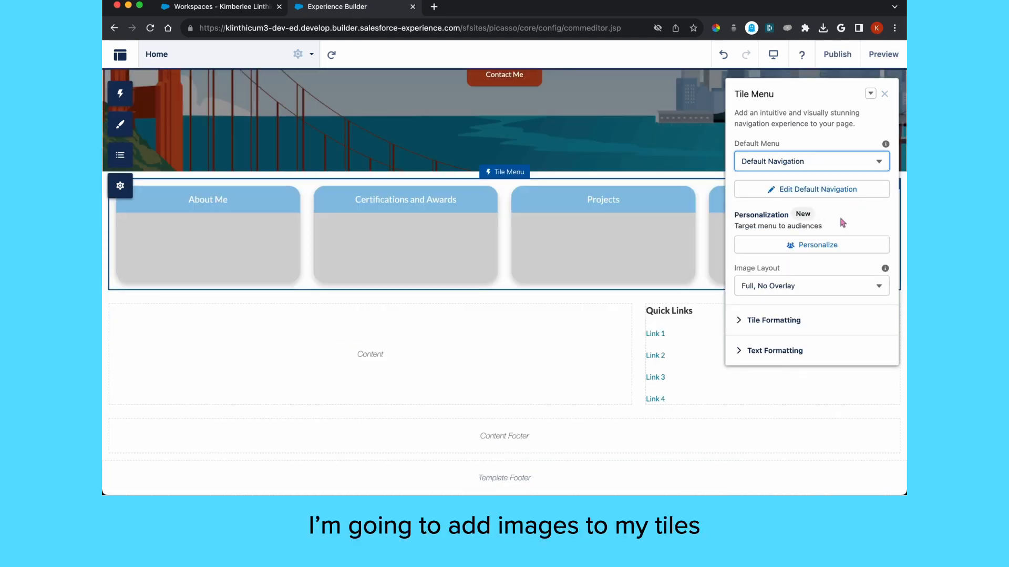
# Open the tile menu's Default Navigation for editing, expand the About Me item's optional image settings and check the recommended image size.
pyautogui.click(814, 191)
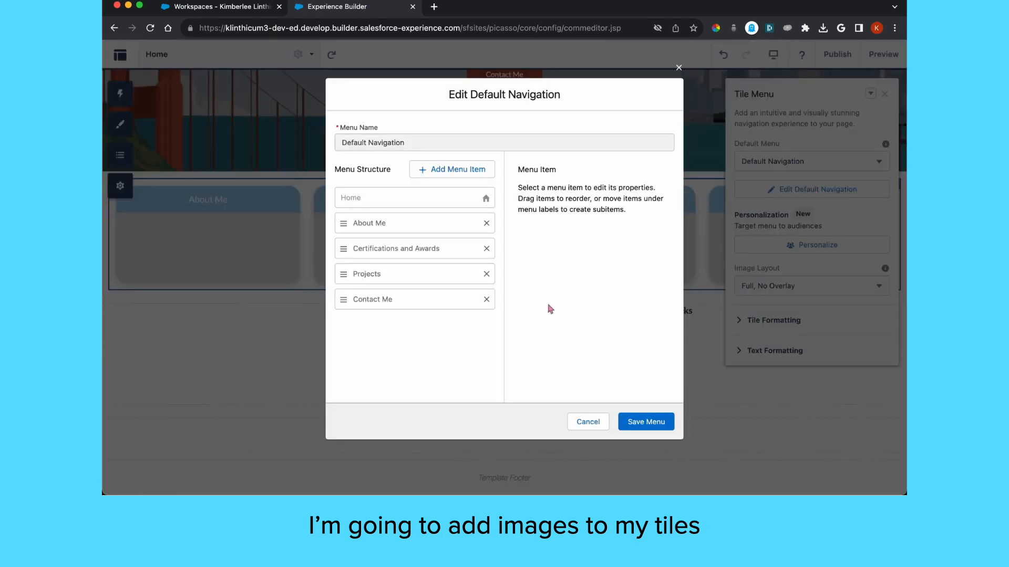
pyautogui.click(417, 225)
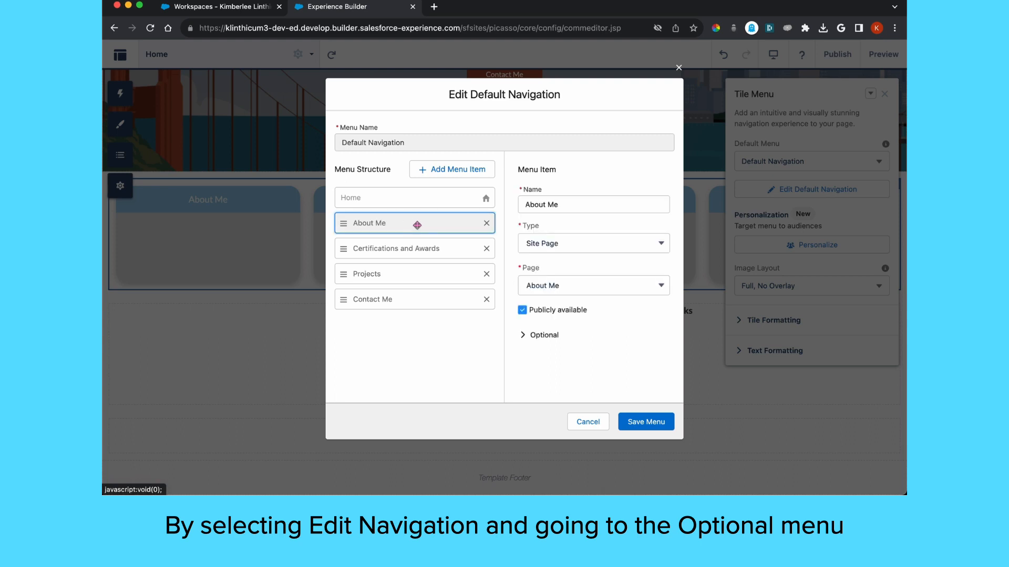
pyautogui.click(524, 337)
pyautogui.scroll(-2, 600, 333)
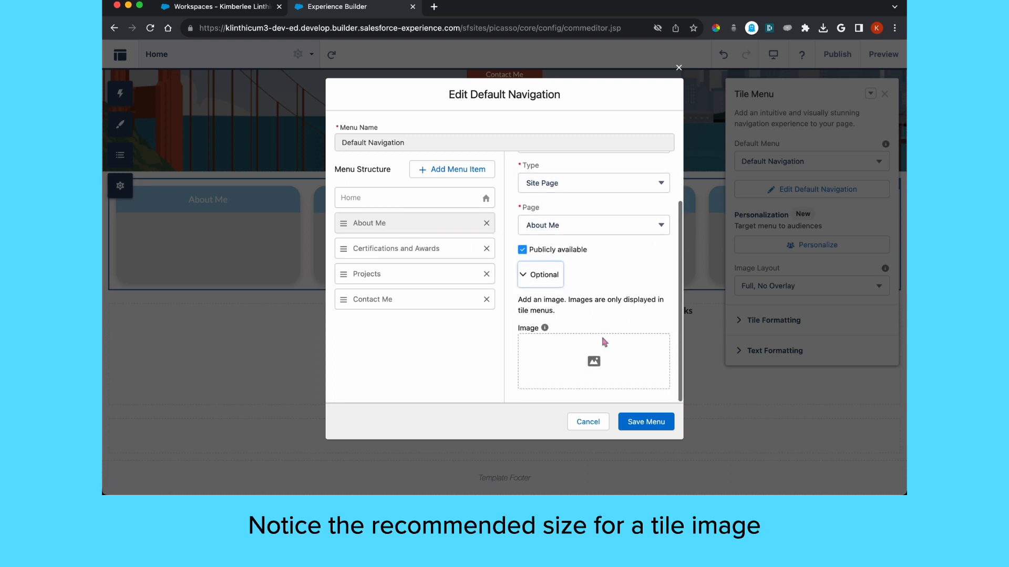
pyautogui.moveTo(545, 329)
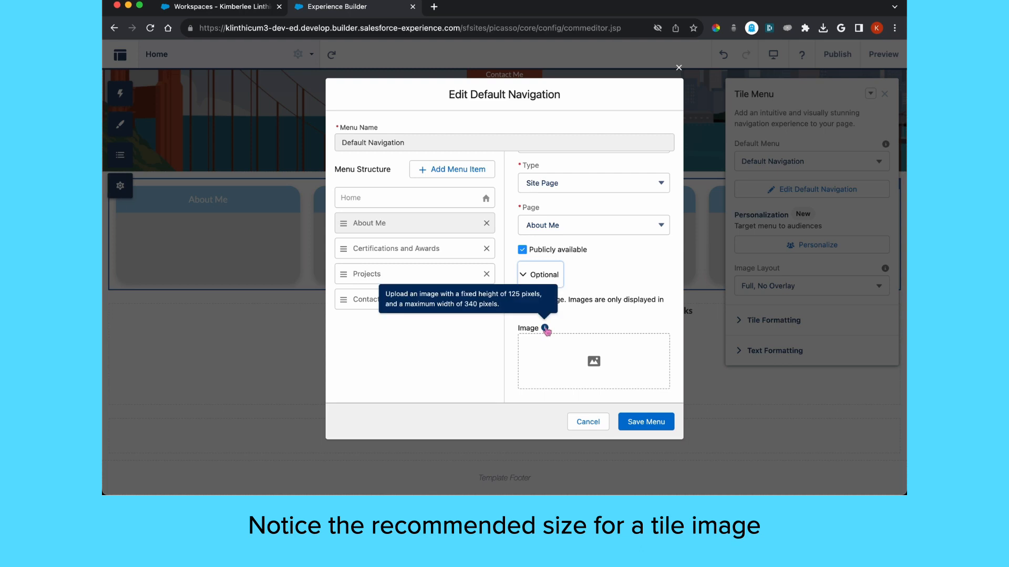
# Add the trailme image from the Asset Library to the About Me menu item.
pyautogui.click(569, 360)
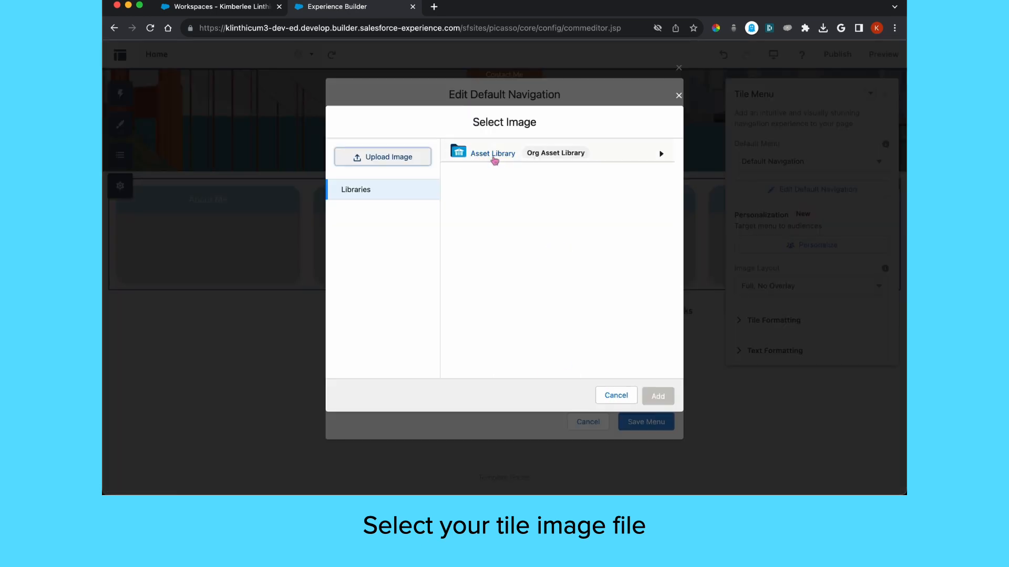
pyautogui.click(494, 155)
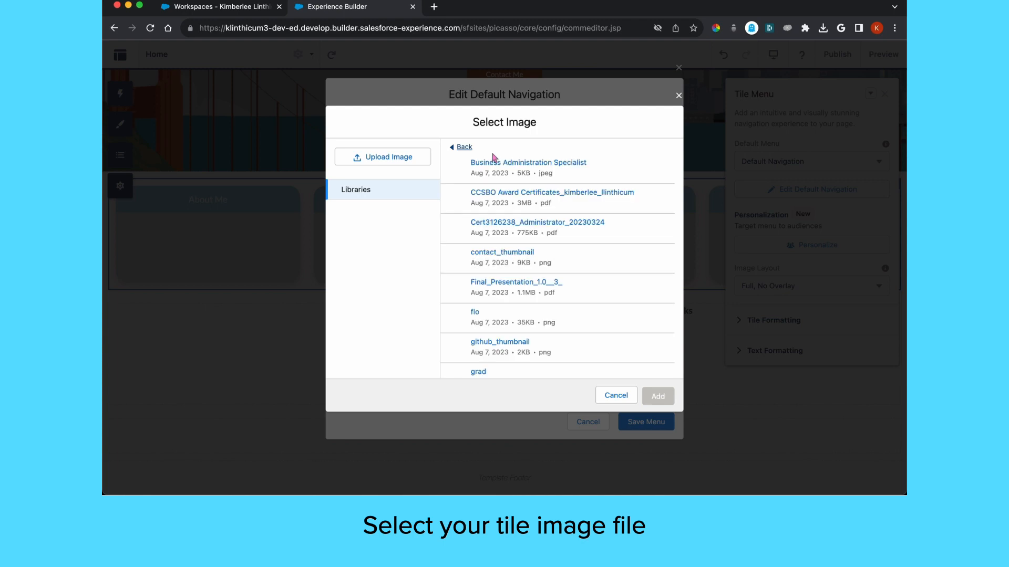
pyautogui.click(522, 322)
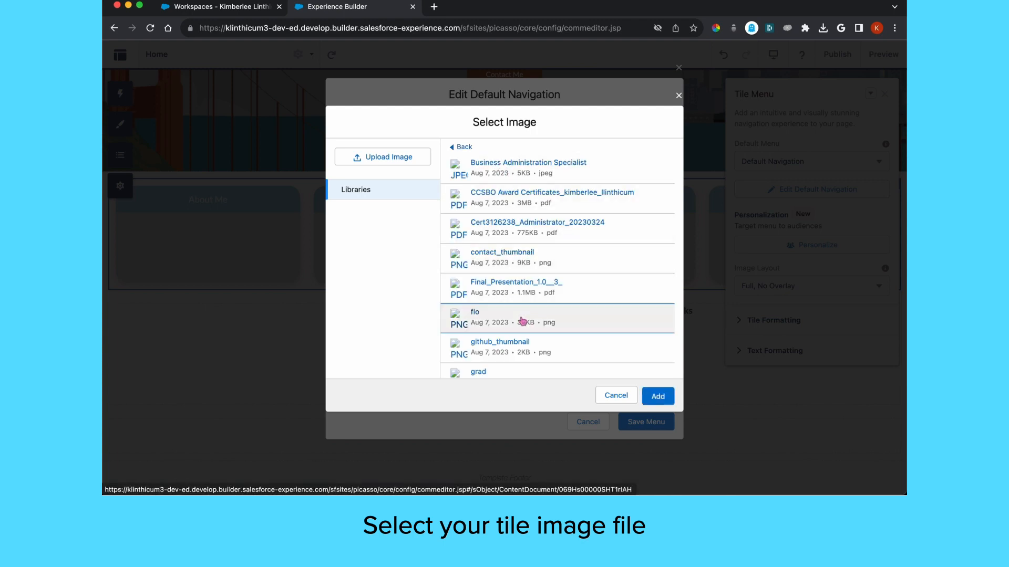
pyautogui.scroll(-5, 521, 321)
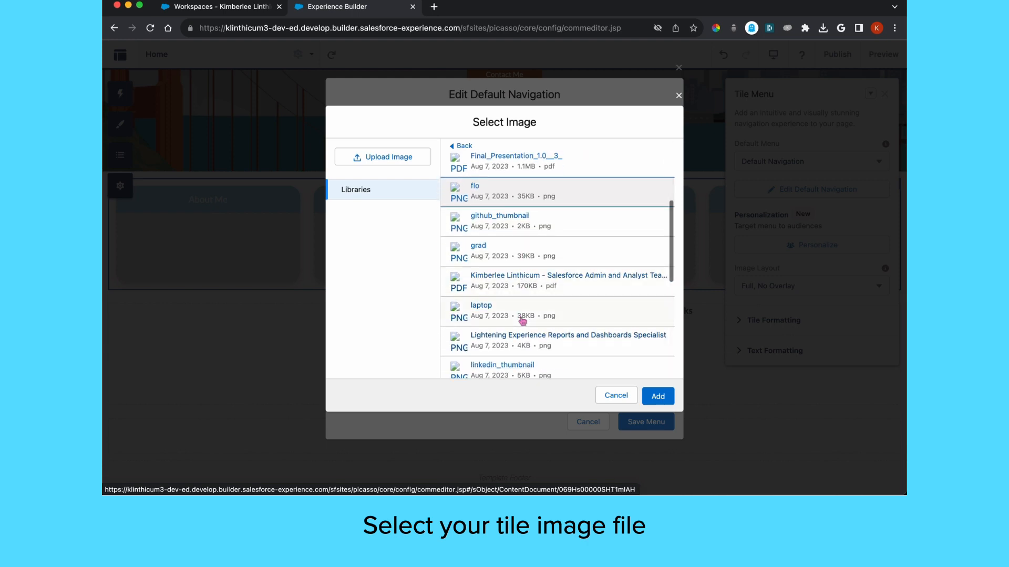
pyautogui.scroll(-6, 522, 321)
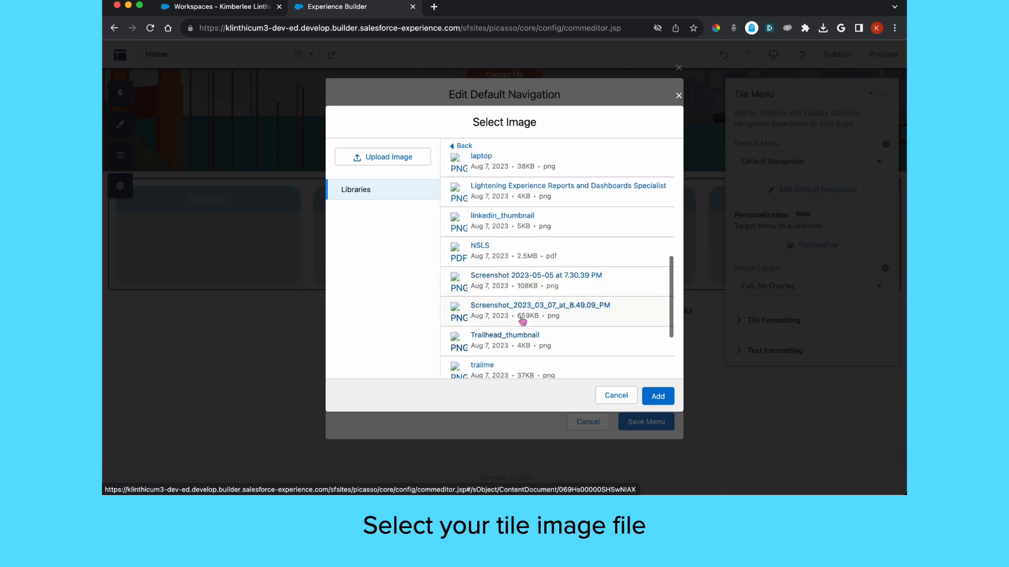
pyautogui.scroll(-2, 522, 321)
pyautogui.click(519, 315)
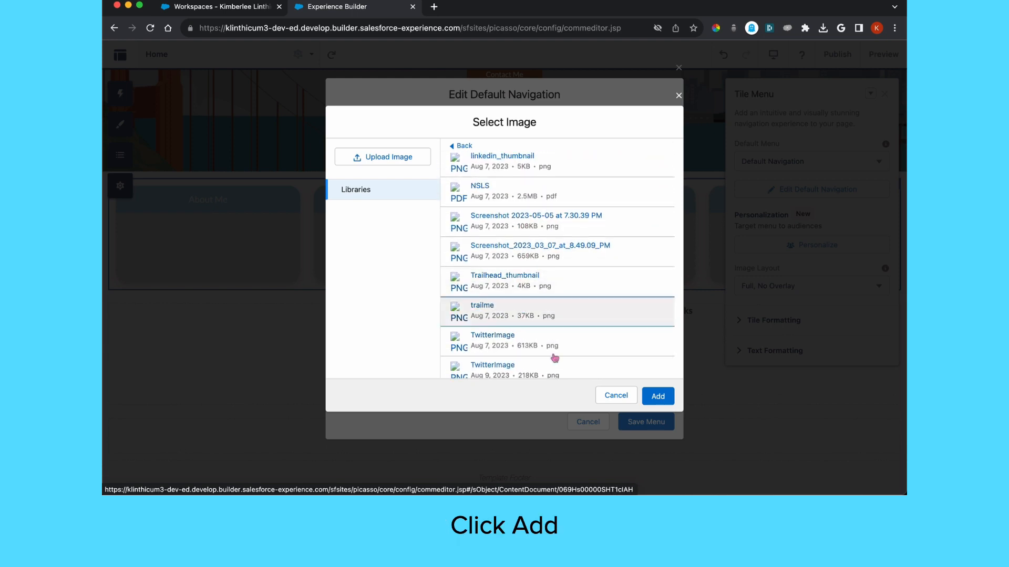
pyautogui.click(658, 396)
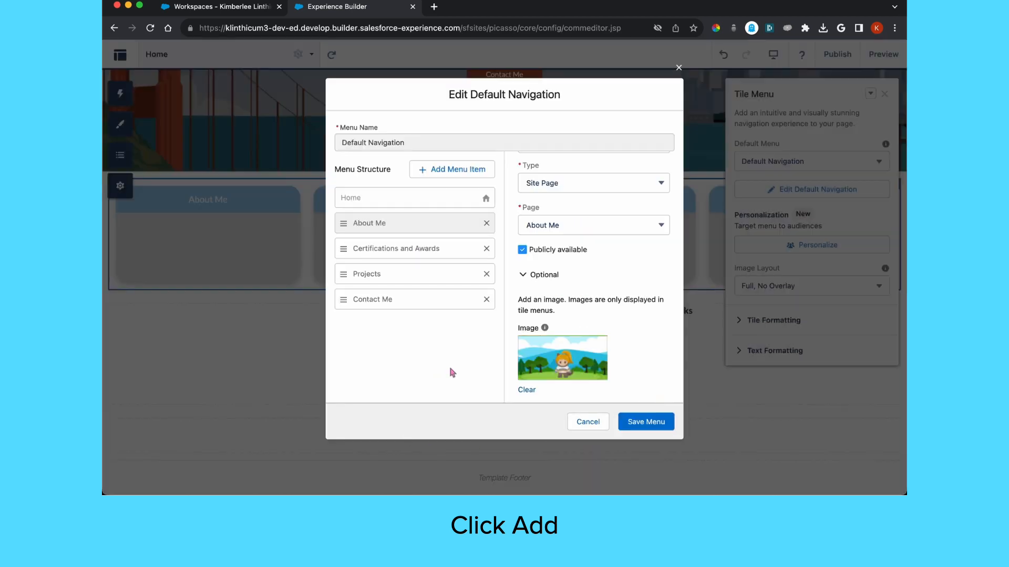
# Add the grad image from the Asset Library as the tile image of the Certifications and Awards menu item.
pyautogui.click(410, 251)
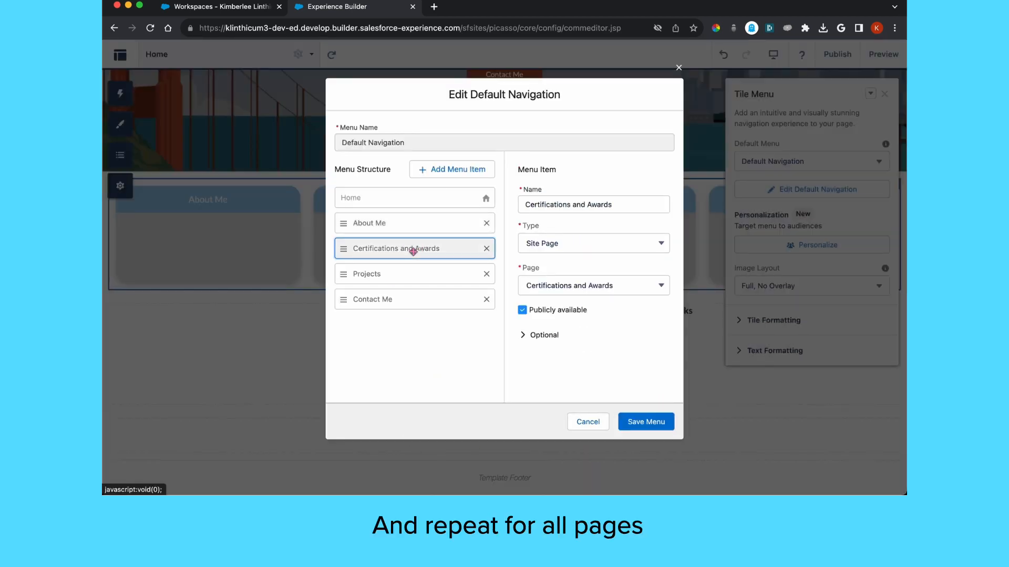
pyautogui.click(525, 342)
pyautogui.scroll(-2, 591, 370)
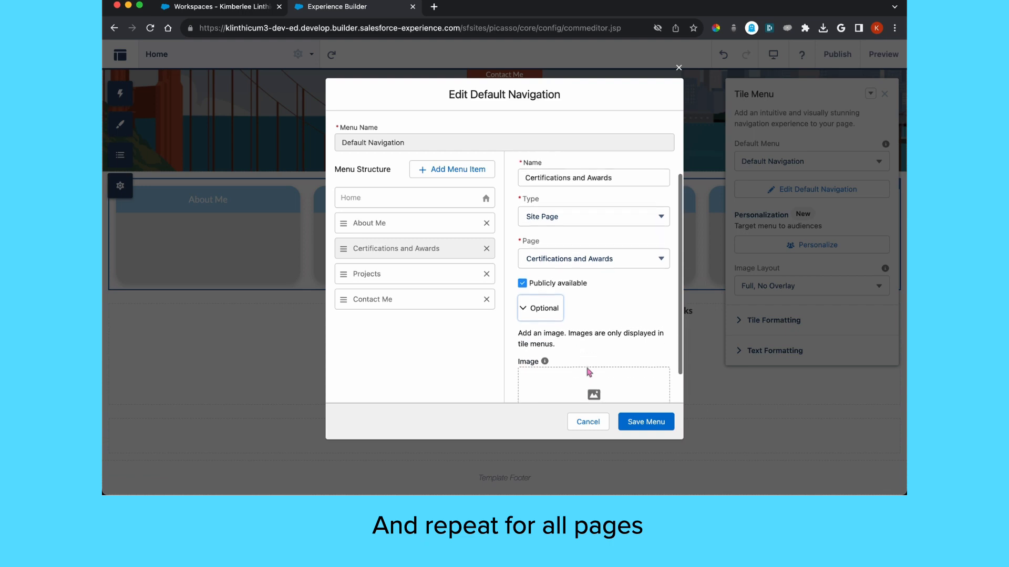
pyautogui.click(590, 371)
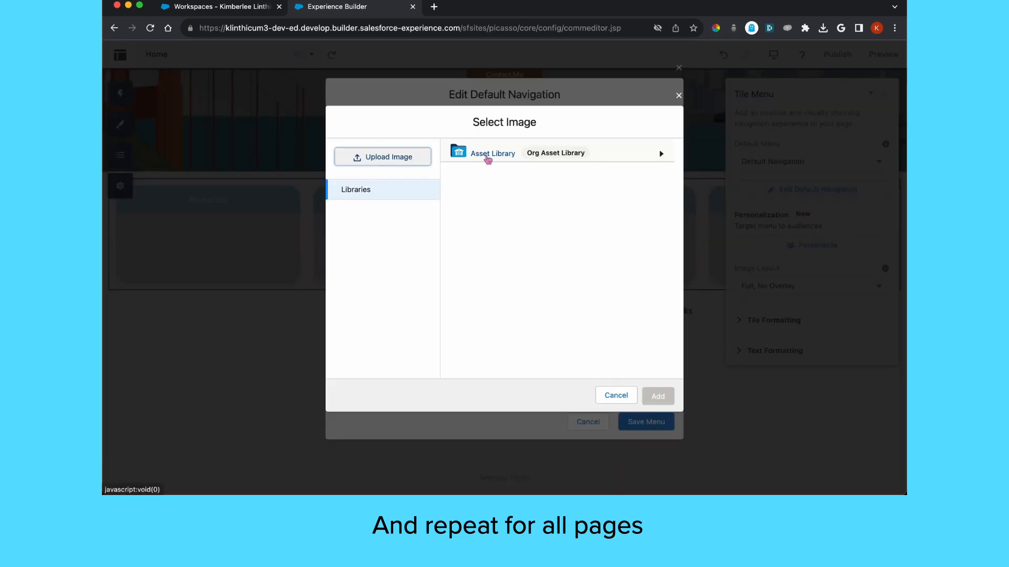
pyautogui.click(494, 154)
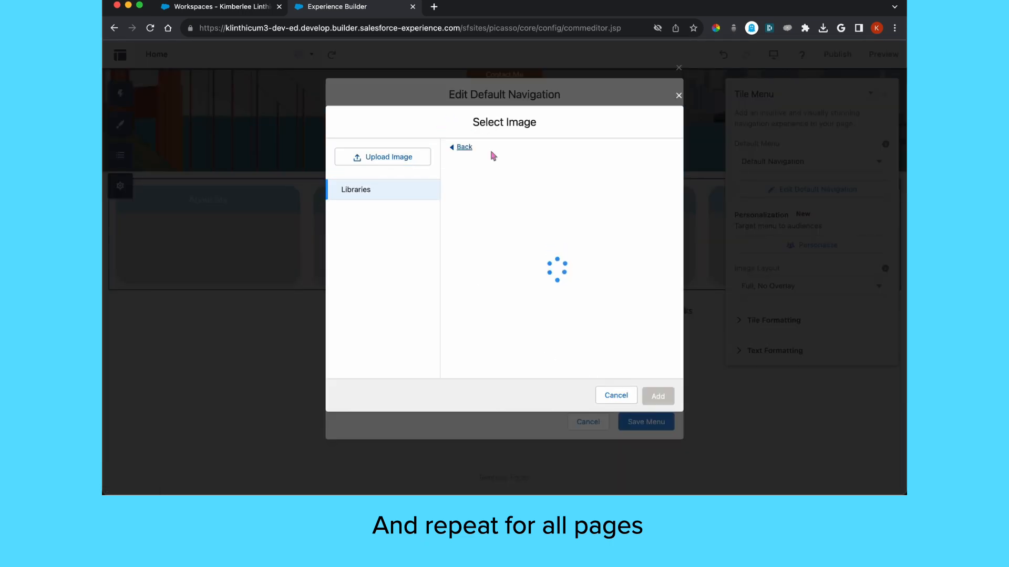
pyautogui.click(507, 374)
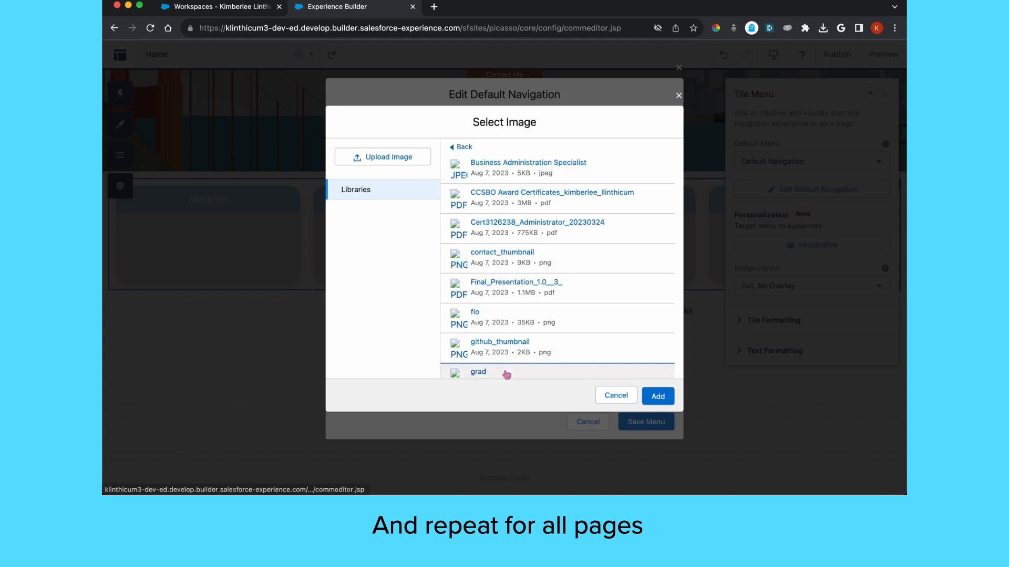
pyautogui.click(657, 396)
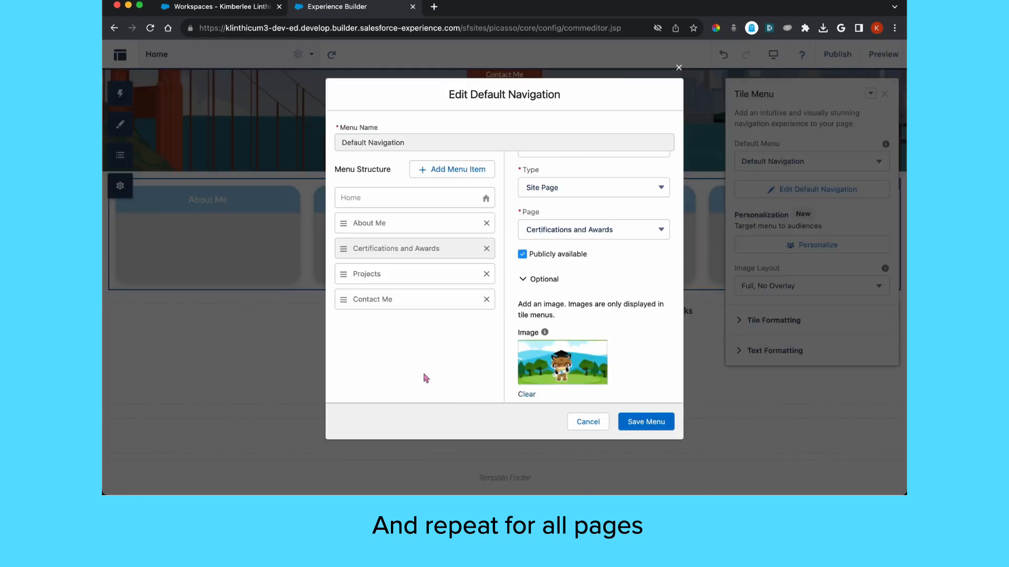
# Add the laptop image from the Asset Library as the tile image of the Projects menu item.
pyautogui.click(421, 273)
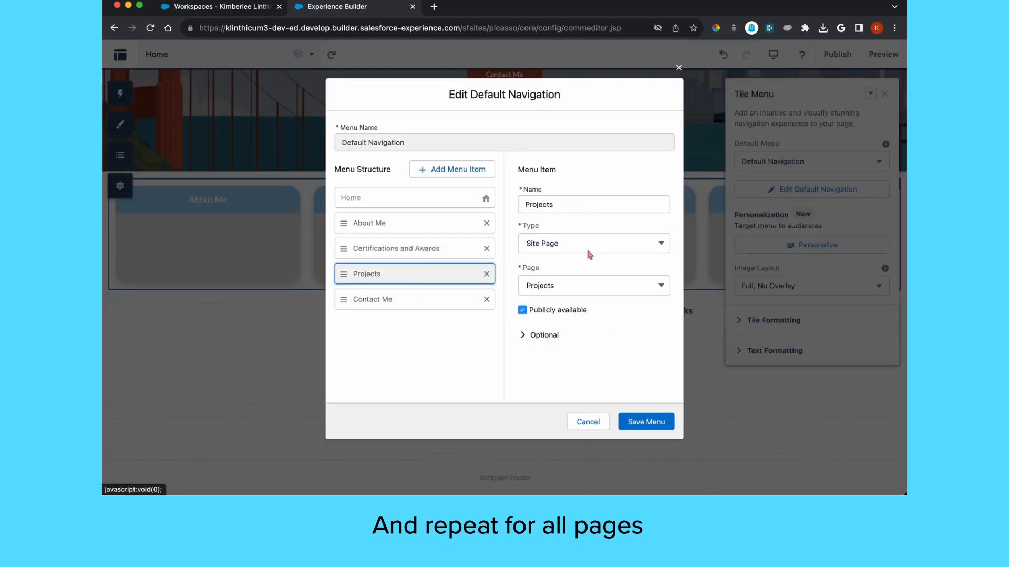
pyautogui.click(531, 335)
pyautogui.scroll(-2, 583, 349)
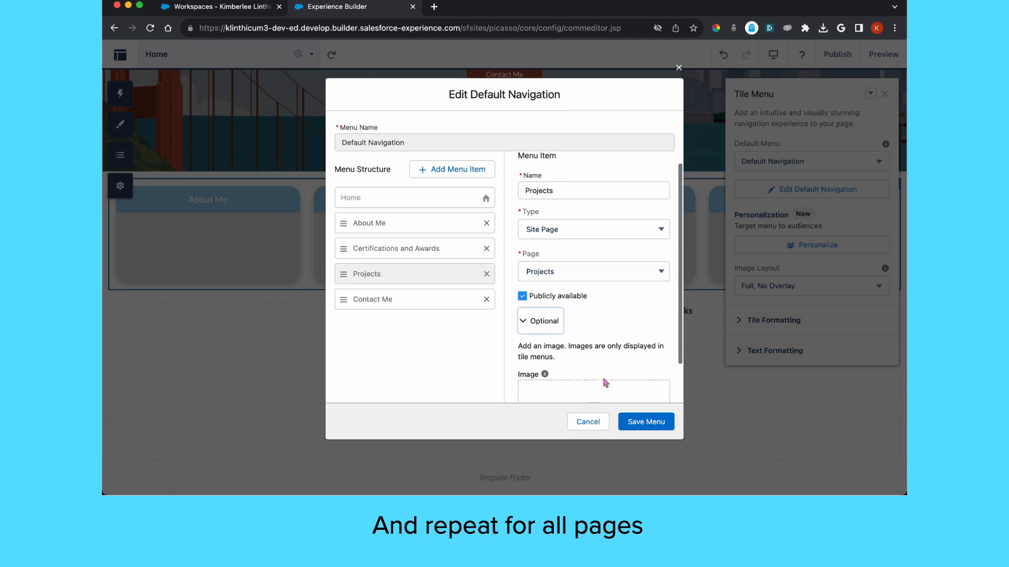
pyautogui.click(597, 359)
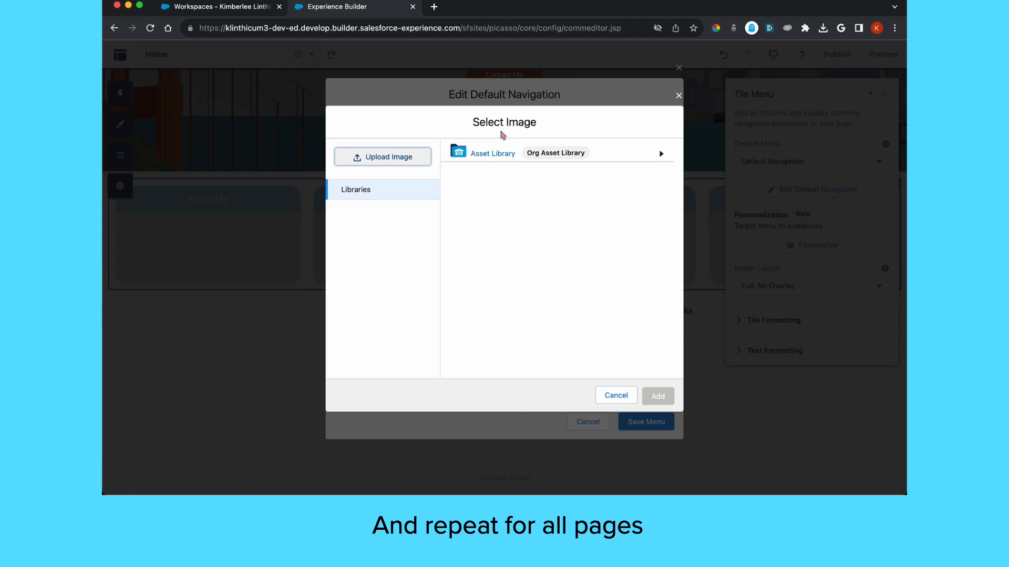
pyautogui.click(497, 154)
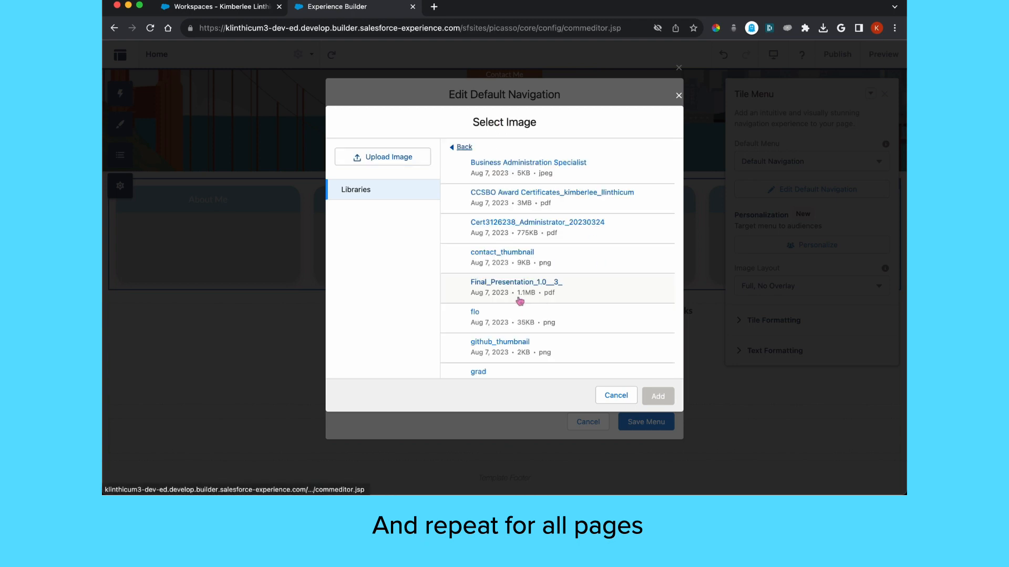
pyautogui.click(523, 312)
pyautogui.scroll(-2, 524, 314)
pyautogui.scroll(-2, 524, 314)
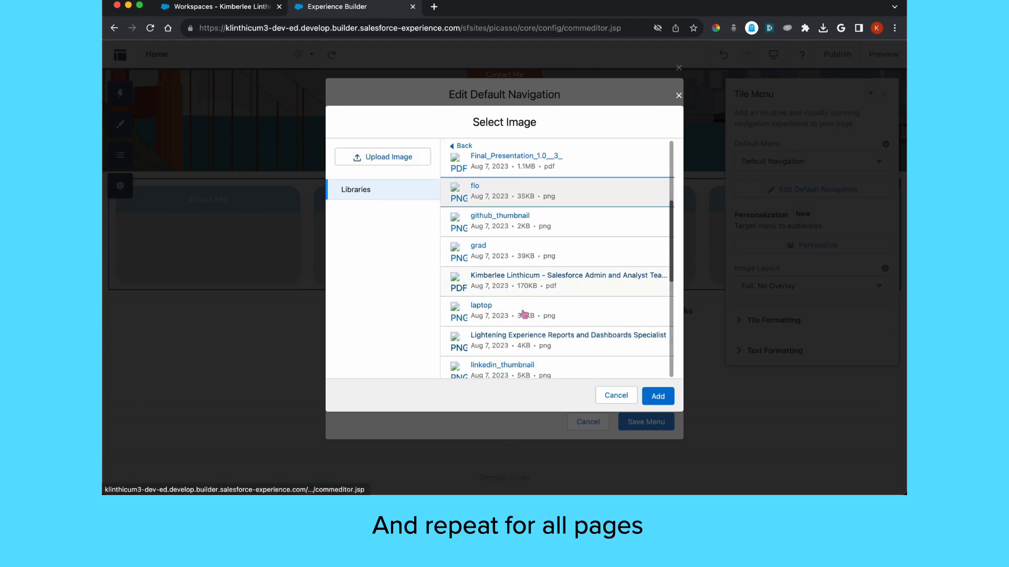
pyautogui.click(520, 315)
pyautogui.click(664, 396)
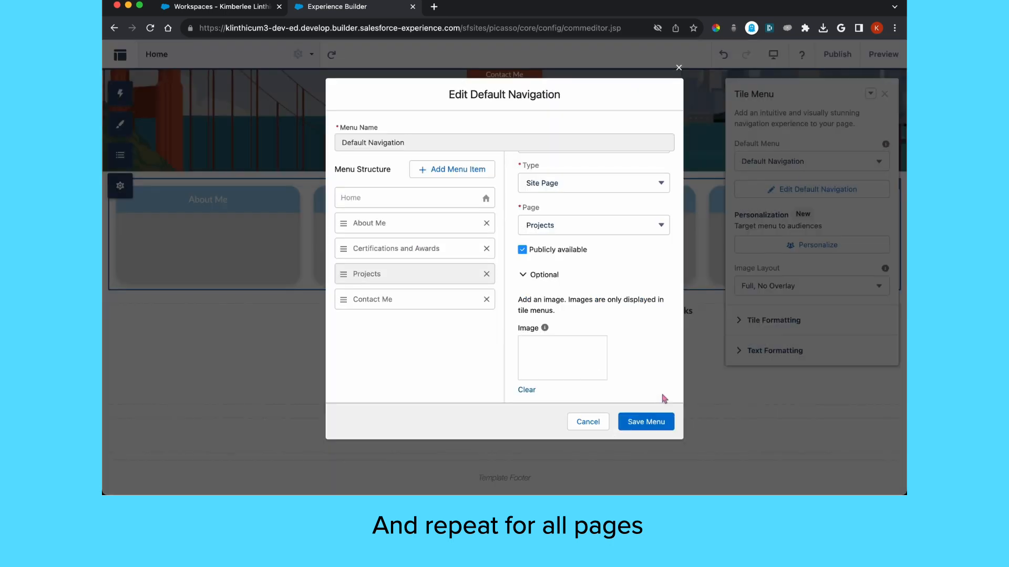
# Add the flo image from the Asset Library to the Contact Me menu item and save the Default Navigation menu.
pyautogui.click(423, 301)
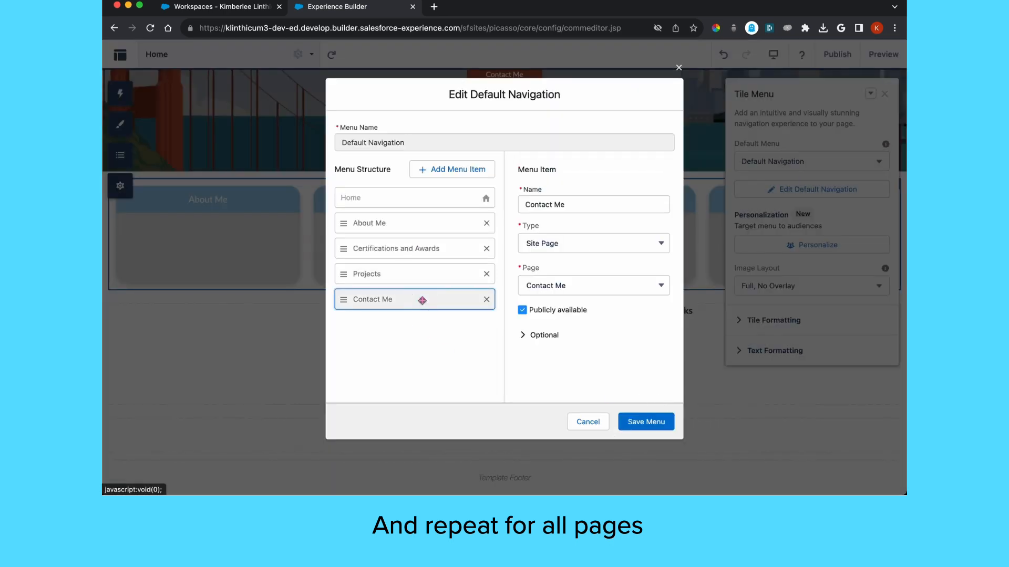
pyautogui.click(523, 336)
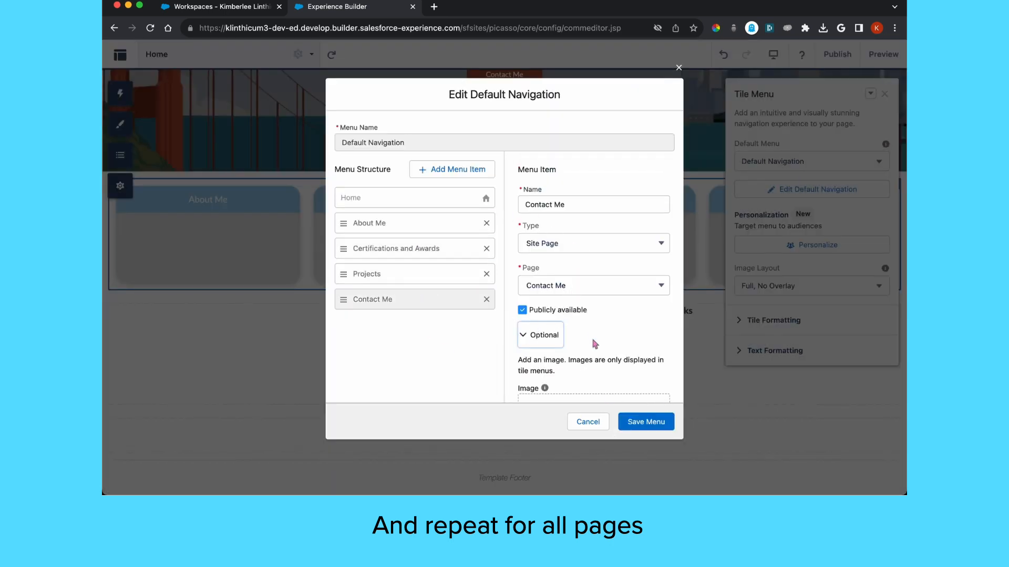
pyautogui.scroll(-2, 594, 344)
pyautogui.click(569, 359)
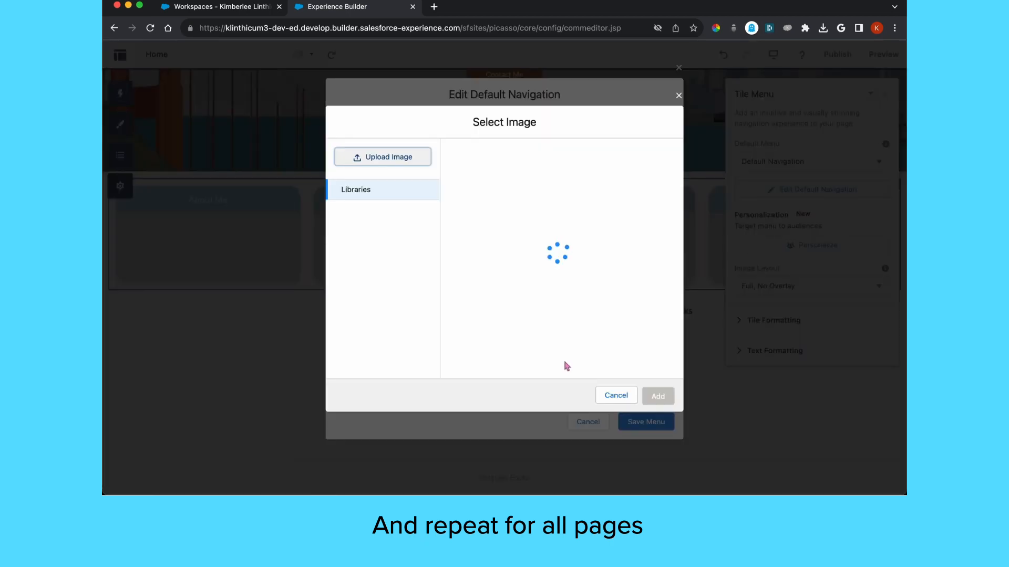
pyautogui.click(494, 153)
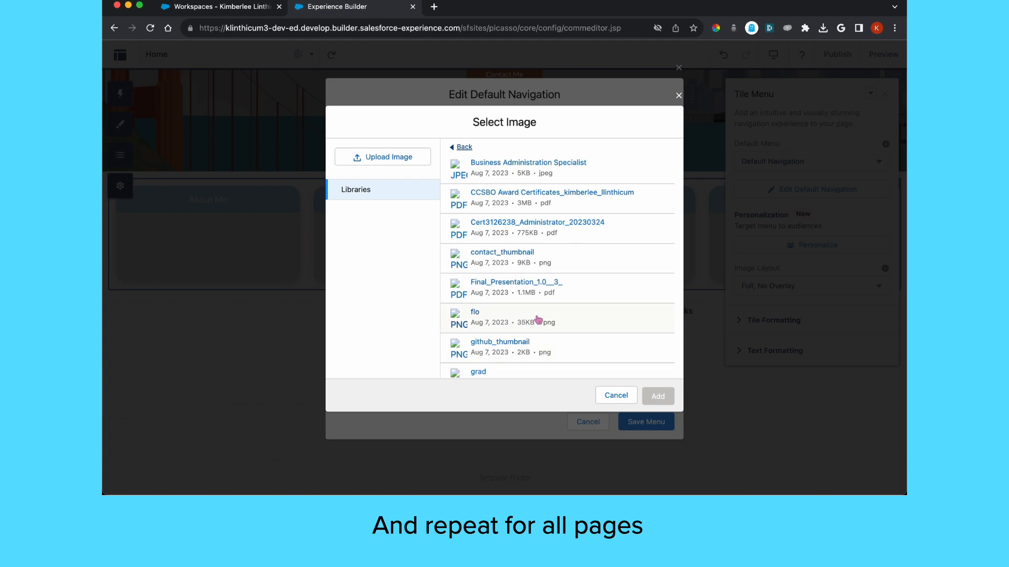
pyautogui.click(537, 320)
pyautogui.click(657, 398)
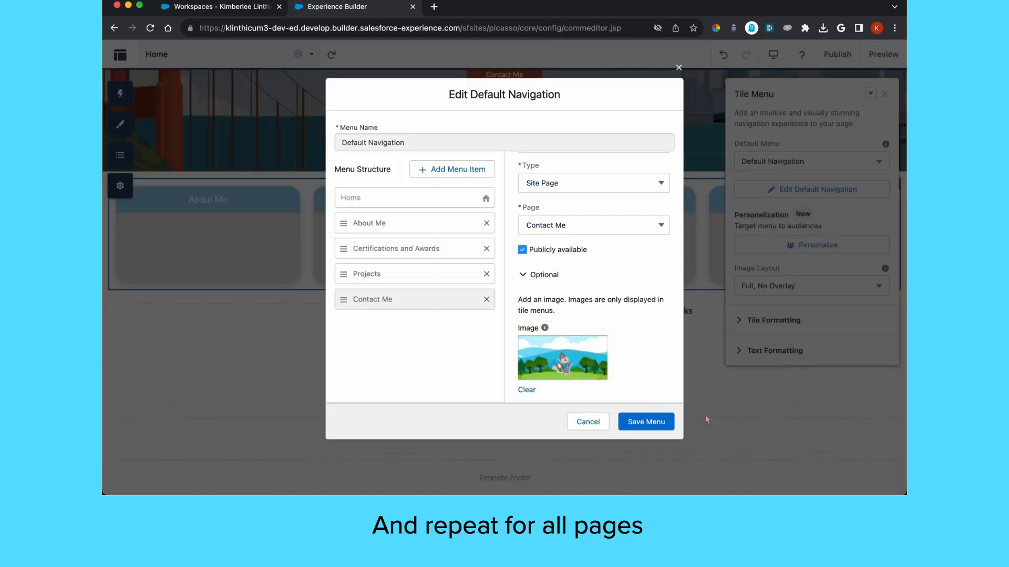
pyautogui.click(649, 421)
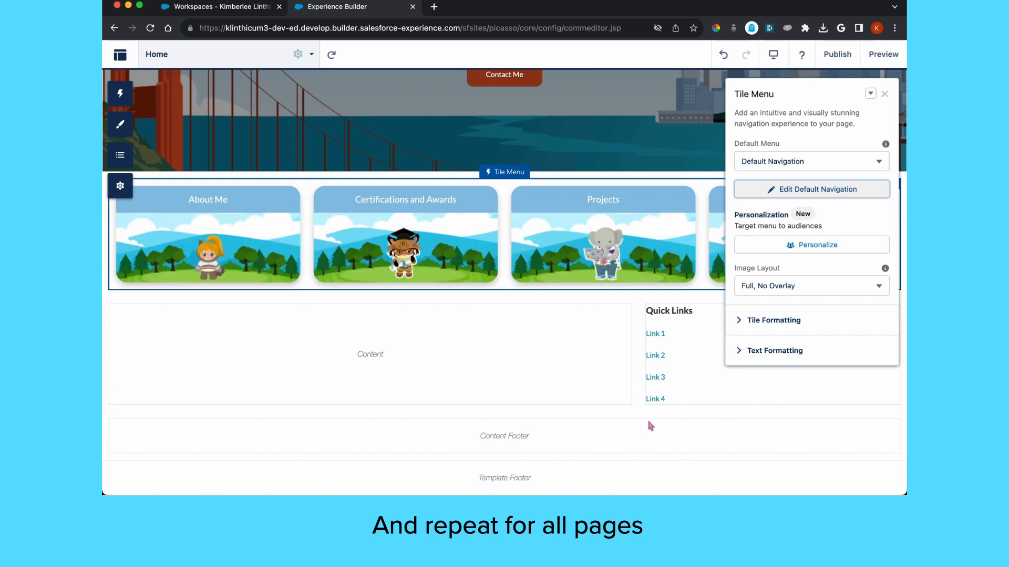
pyautogui.click(885, 94)
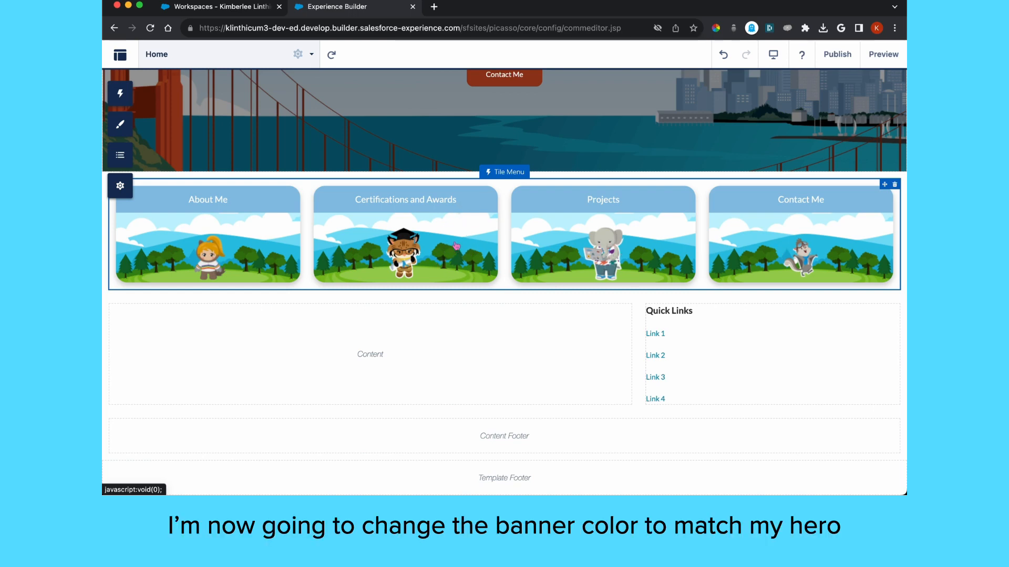
# Set the theme's Action Color to rgb(148, 55, 24) to match the hero banner's button.
pyautogui.scroll(5, 444, 251)
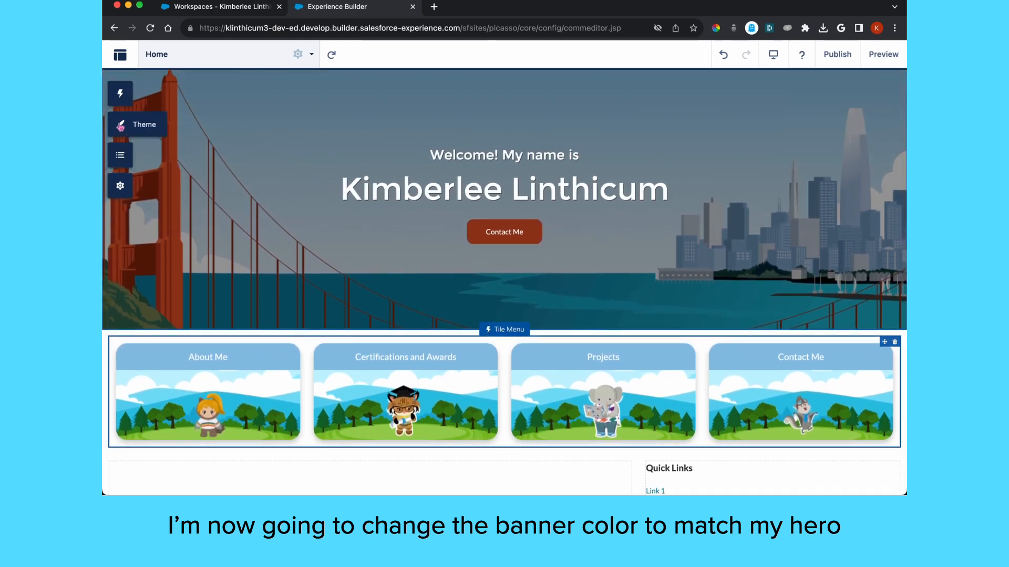
pyautogui.click(120, 126)
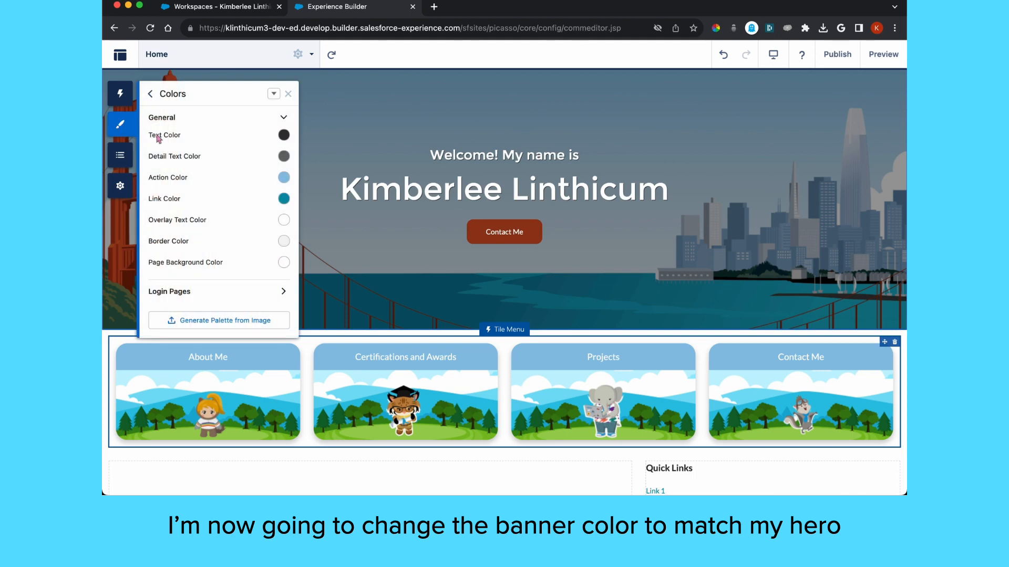
pyautogui.click(284, 179)
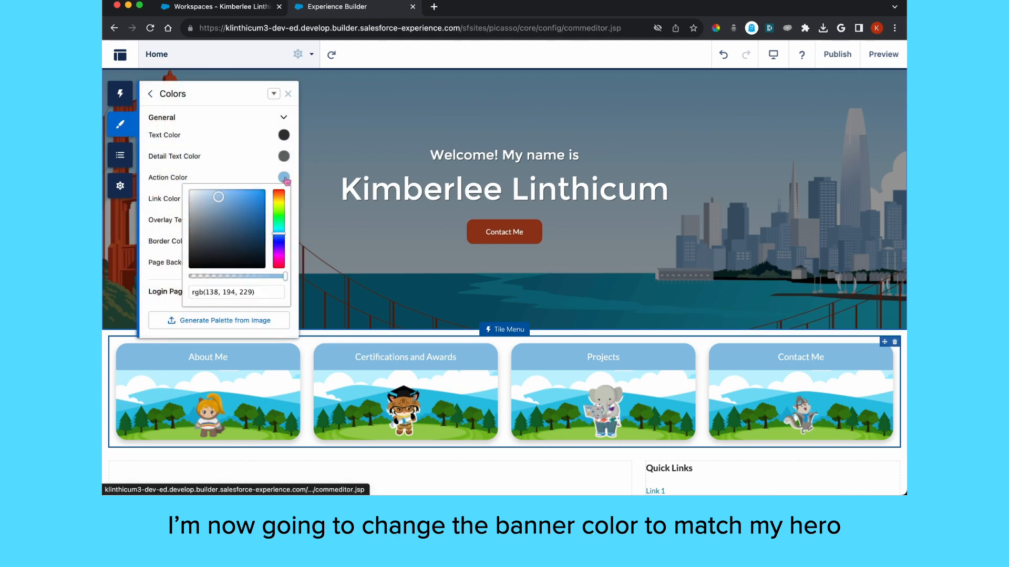
pyautogui.moveTo(259, 292); pyautogui.dragTo(192, 293)
pyautogui.write('rgb(148, 55, 24)')
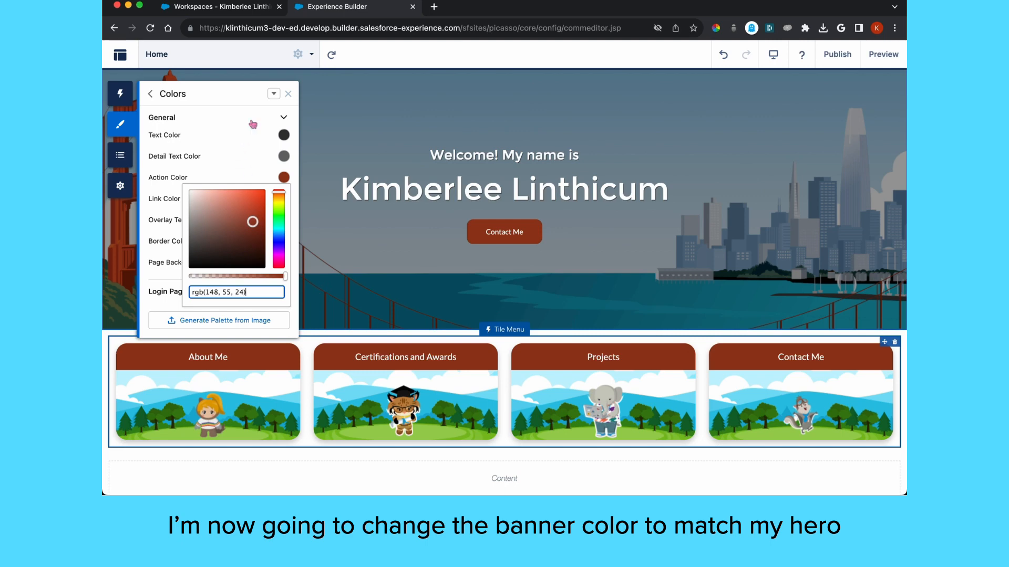
pyautogui.click(235, 96)
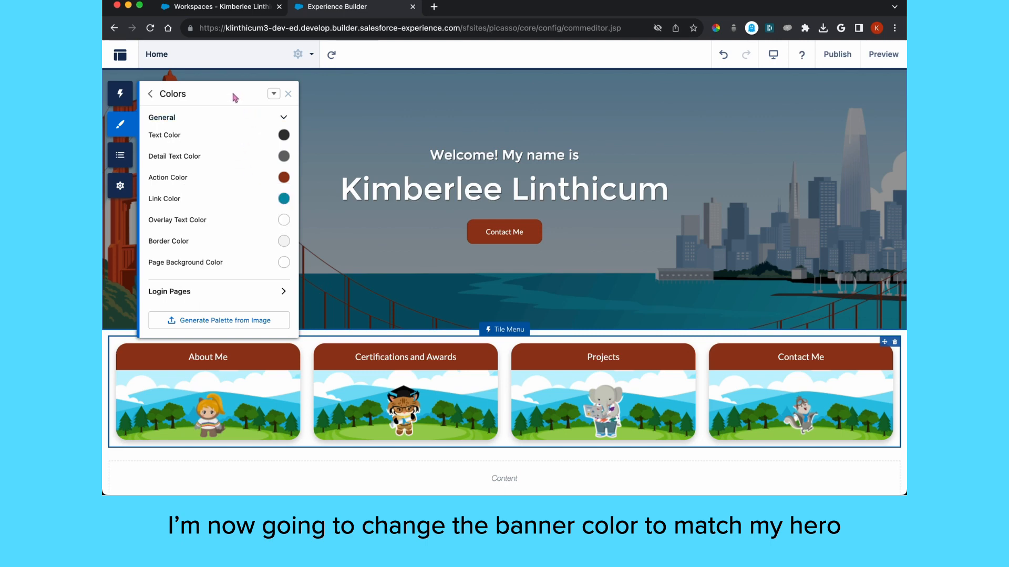
pyautogui.click(290, 94)
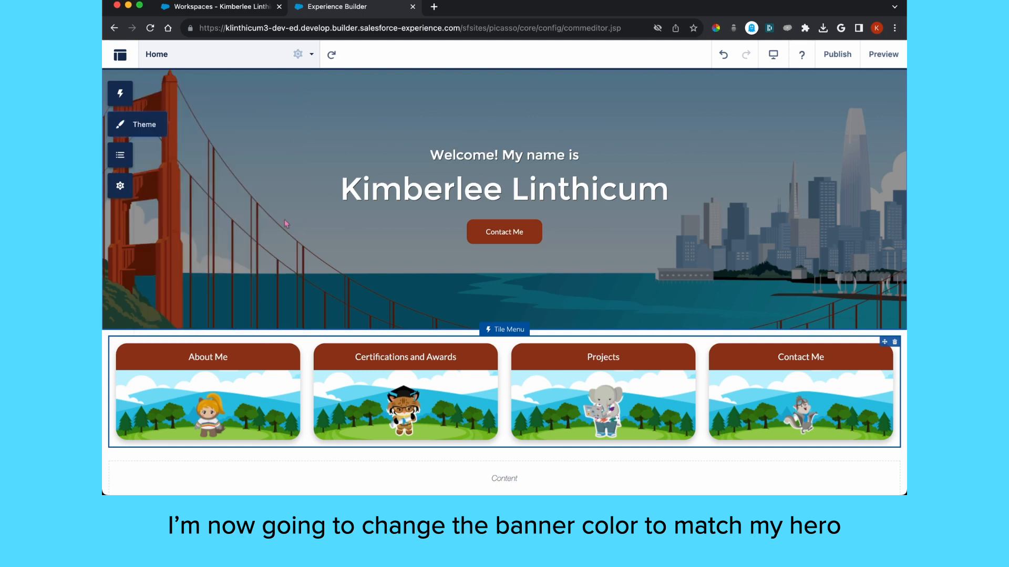
# Try the Full, With Overlay and Partial image layouts on the Tile Menu and return it to Full, No Overlay.
pyautogui.click(244, 393)
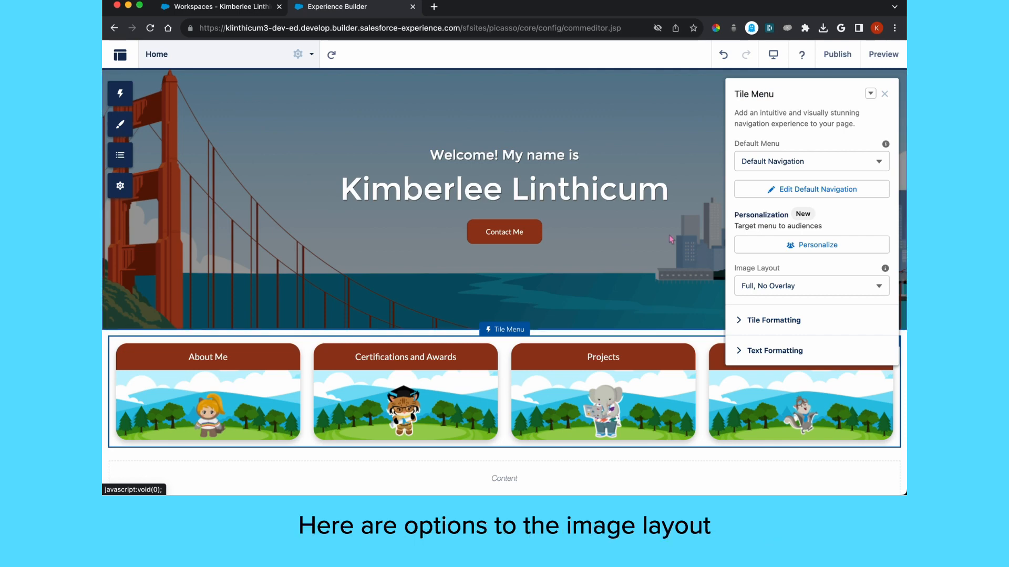
pyautogui.click(830, 287)
pyautogui.click(830, 324)
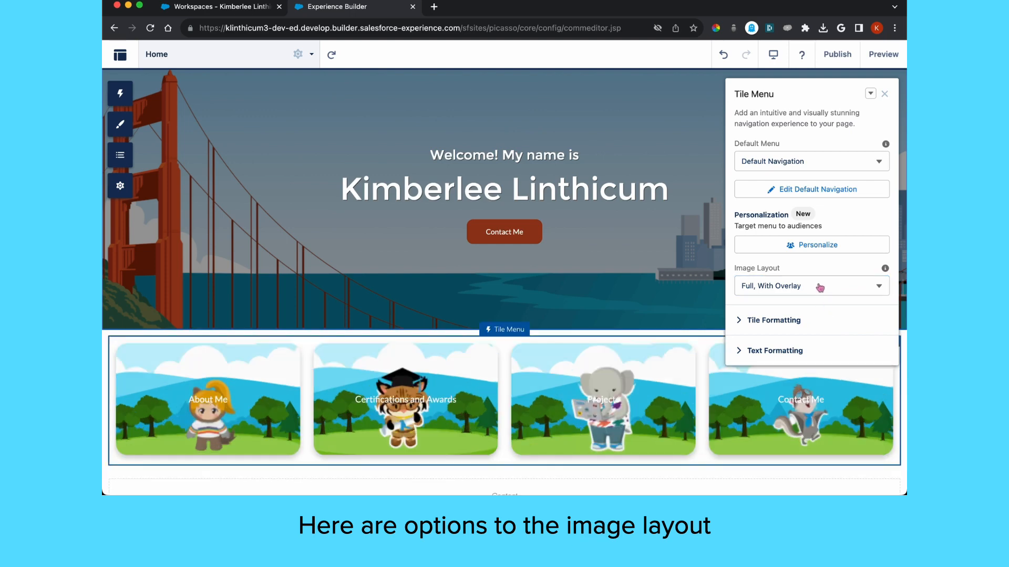
pyautogui.click(819, 286)
pyautogui.click(806, 339)
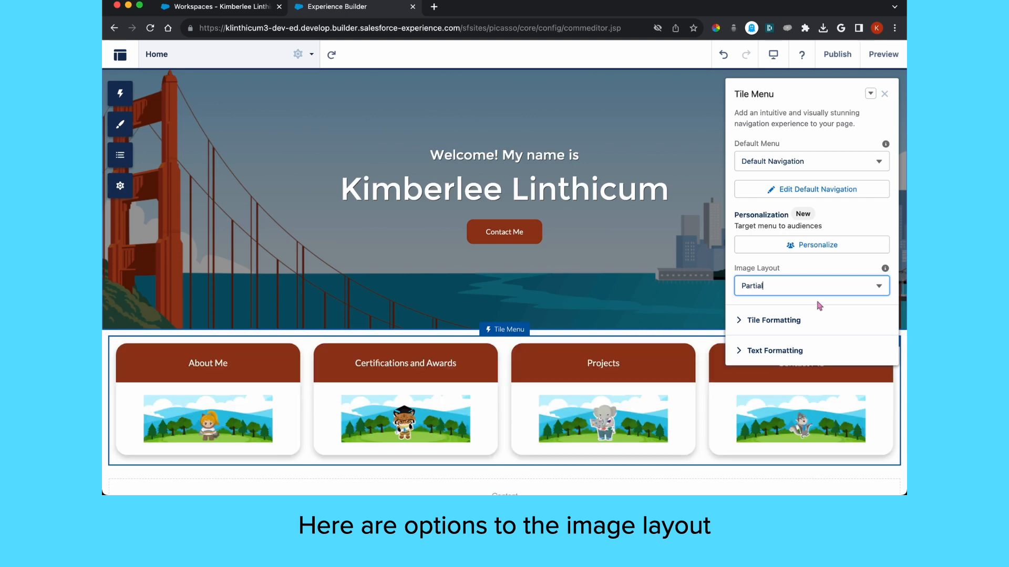
pyautogui.click(812, 286)
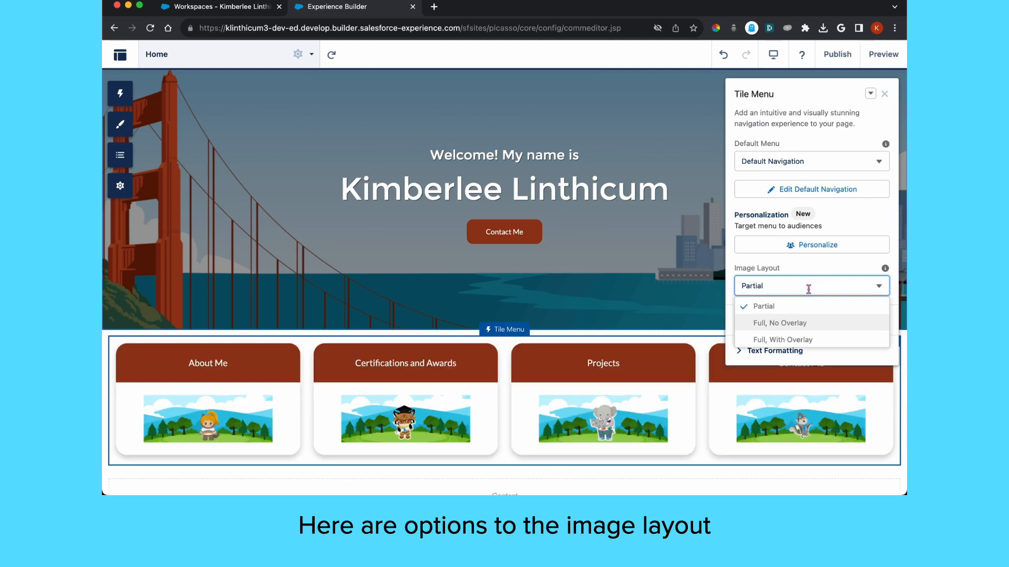
pyautogui.click(815, 324)
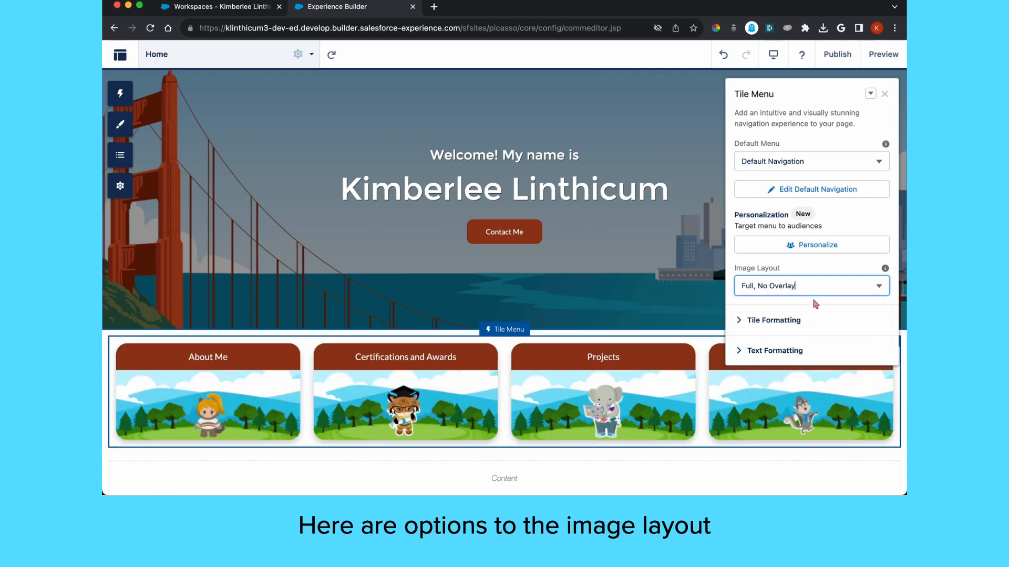
# Set the Tile Menu's border radius to 15 px in its tile formatting.
pyautogui.click(821, 322)
pyautogui.scroll(-1, 823, 324)
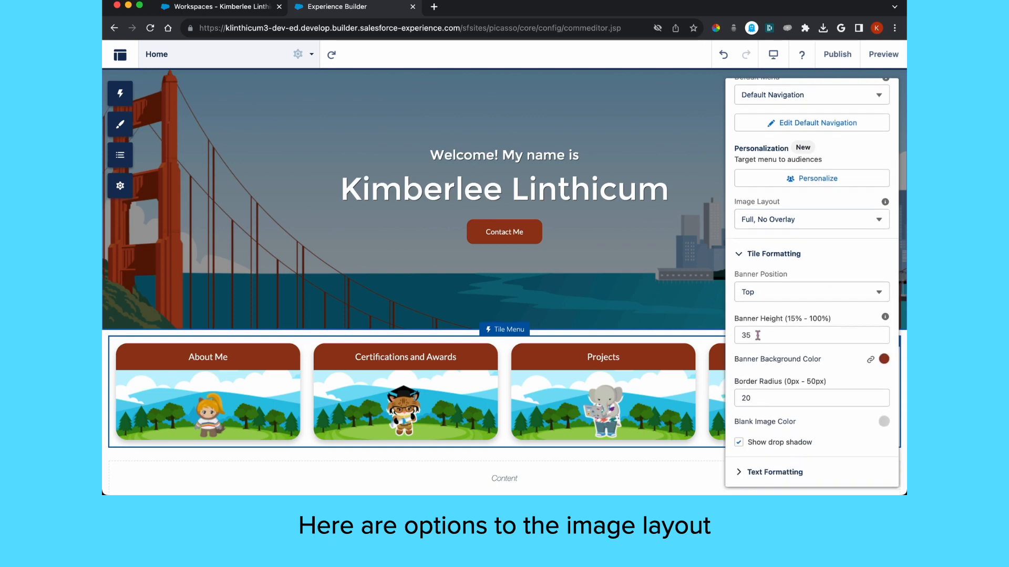
pyautogui.click(761, 398)
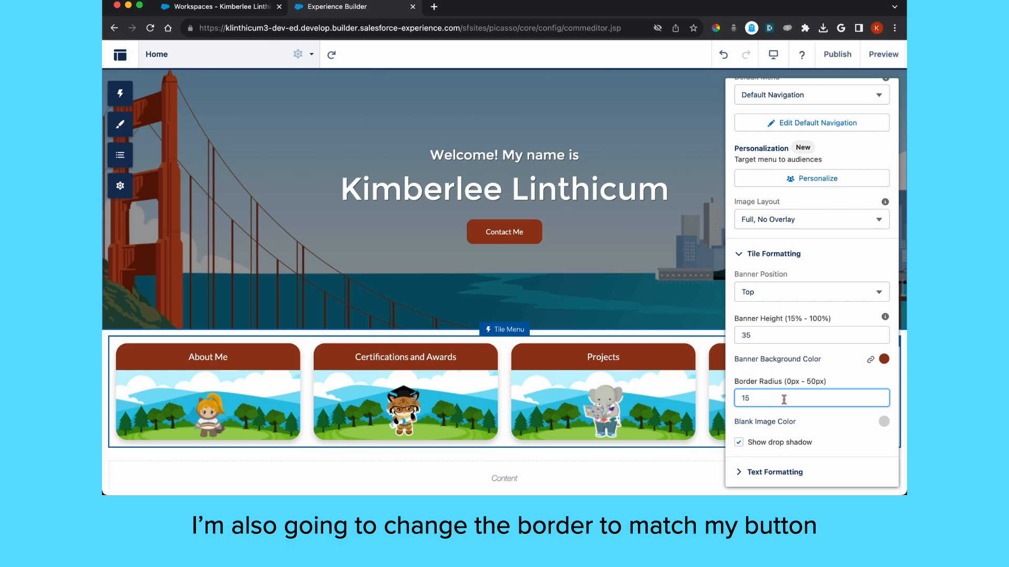
pyautogui.click(815, 419)
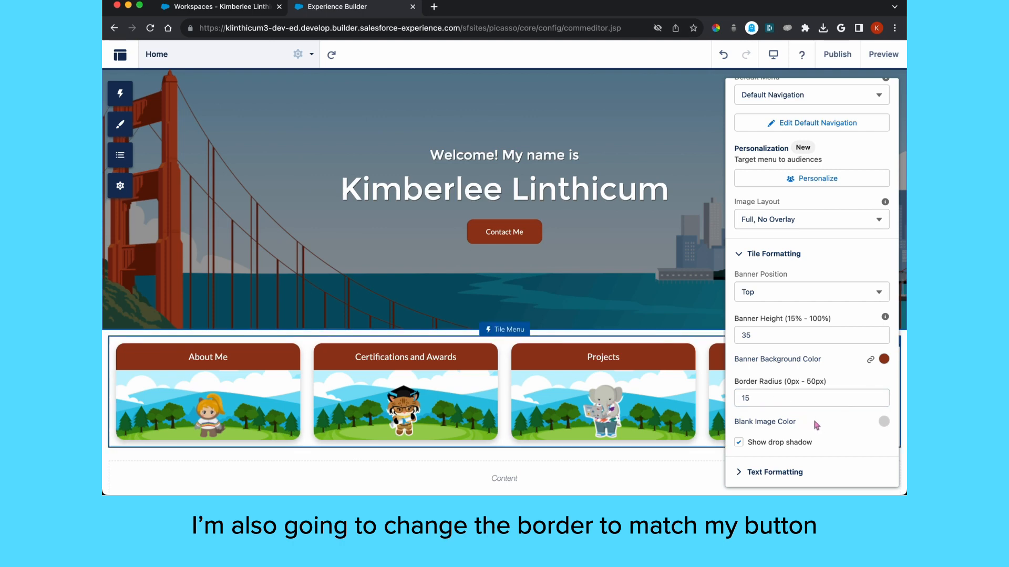
# Try a border radius of 30 px on the Tile Menu's tiles and return it to 15 px.
pyautogui.click(762, 399)
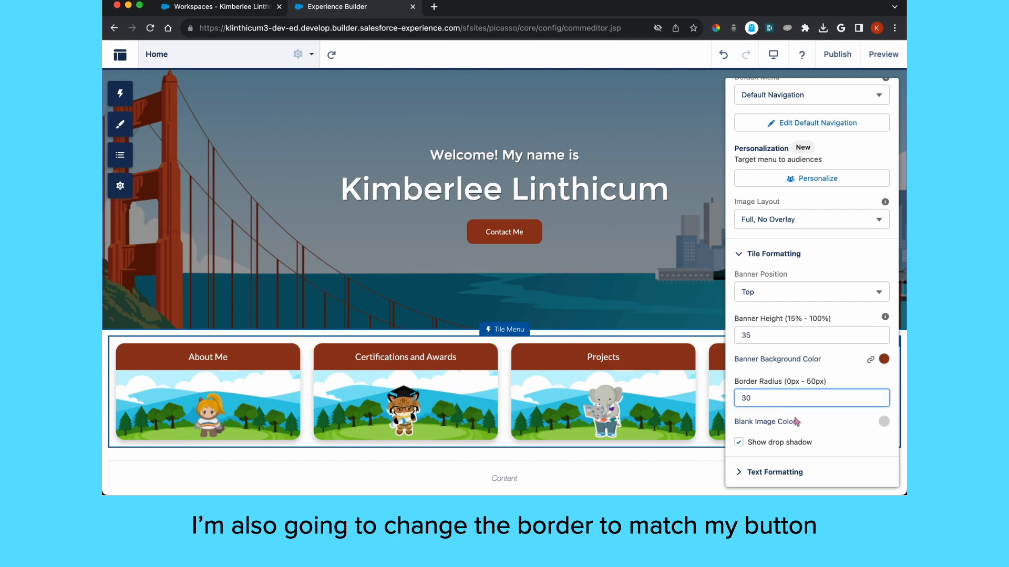
pyautogui.click(825, 416)
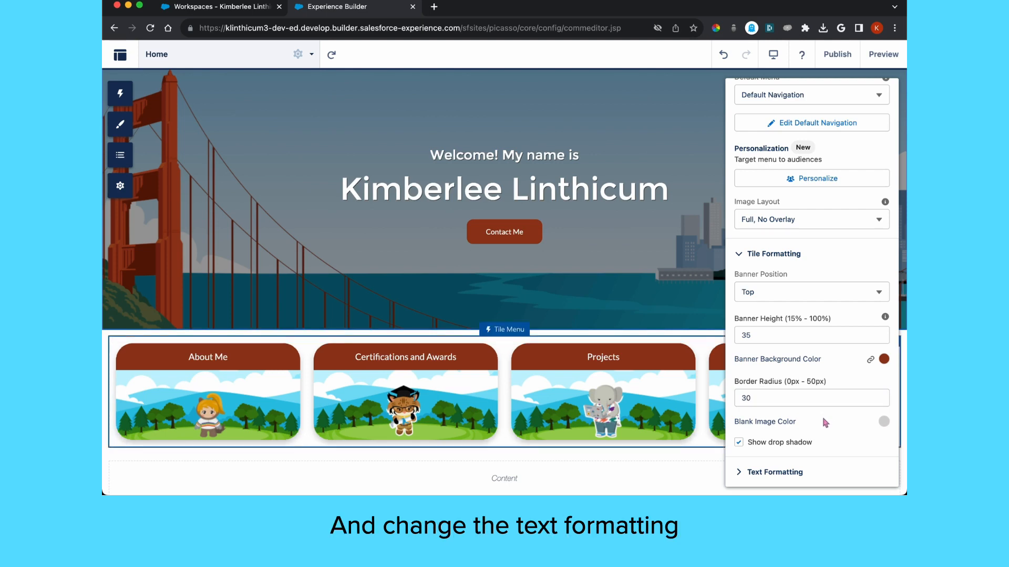
pyautogui.click(758, 399)
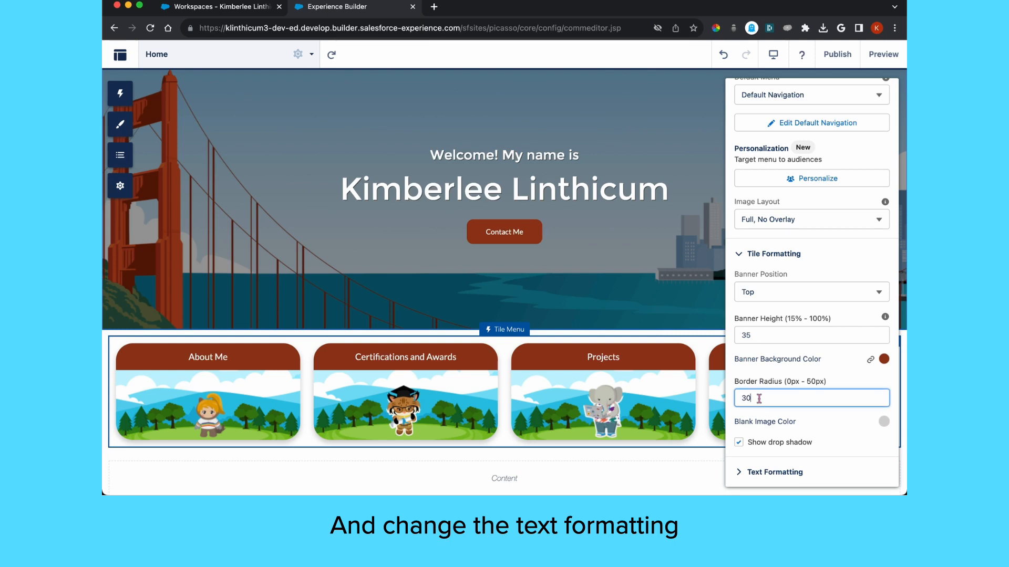
pyautogui.click(843, 428)
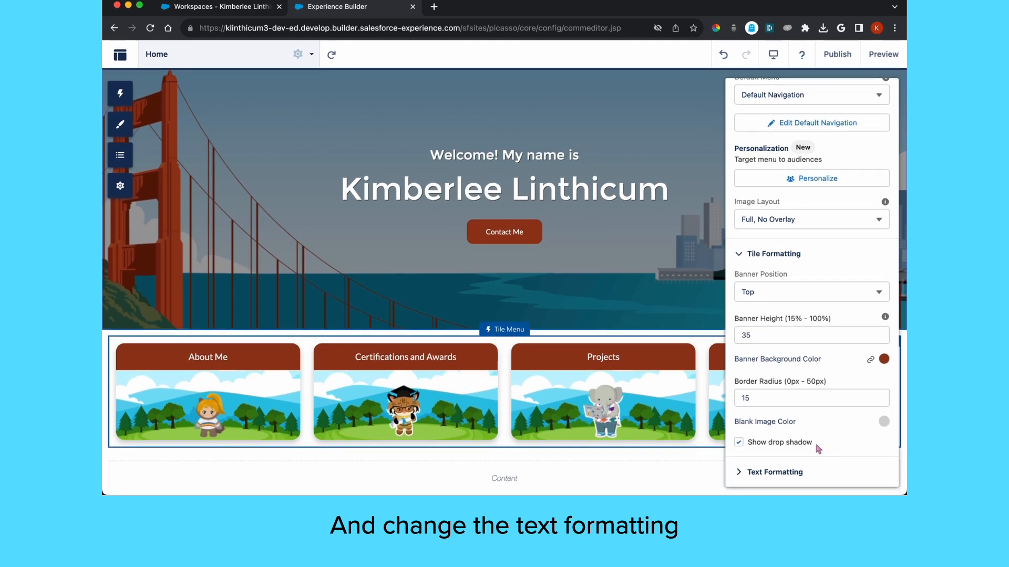
# Format the Tile Menu's text with size Large and horizontal alignment Left.
pyautogui.click(835, 471)
pyautogui.scroll(-4, 838, 450)
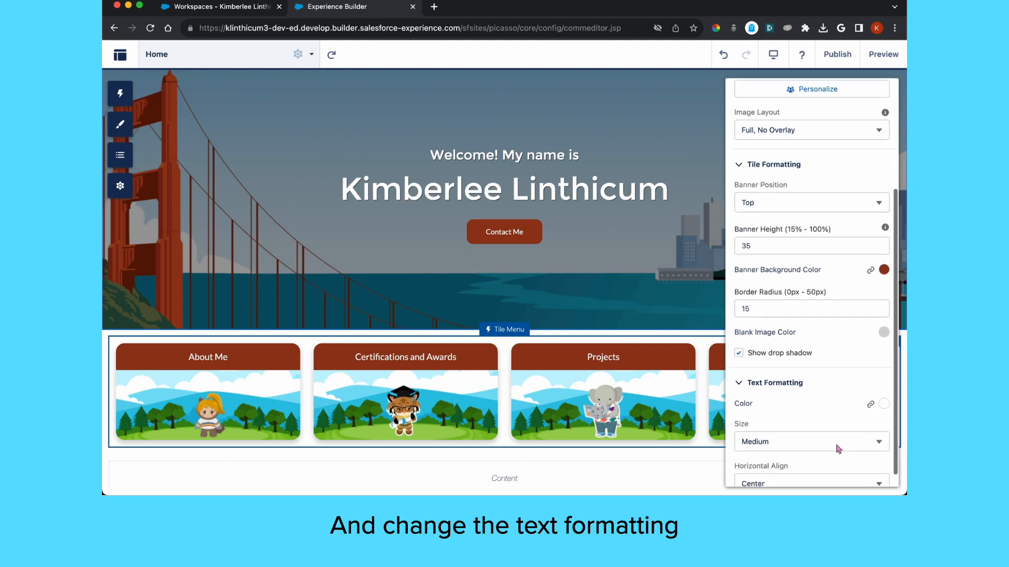
pyautogui.click(803, 430)
pyautogui.click(793, 462)
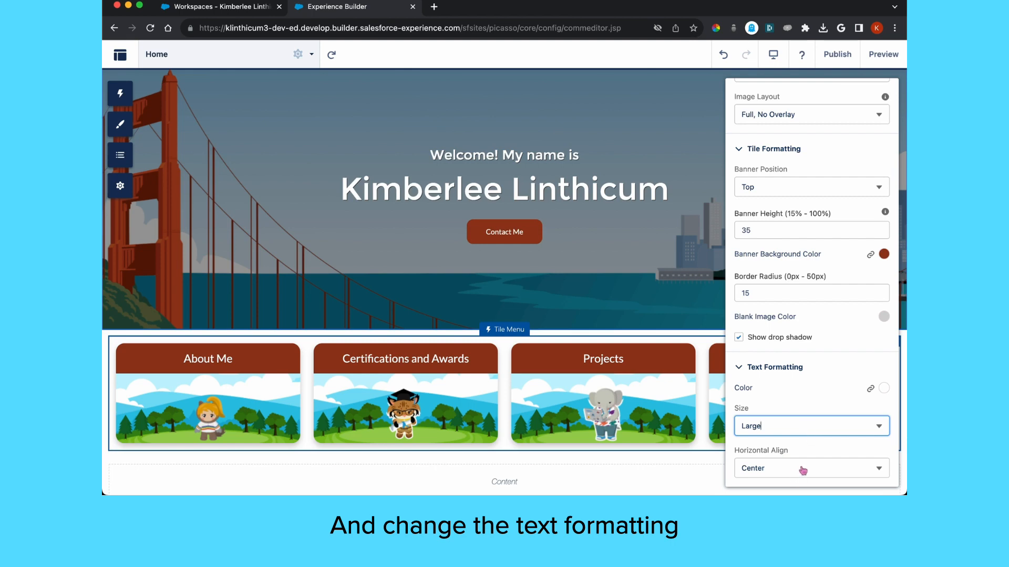
pyautogui.click(802, 467)
pyautogui.click(789, 432)
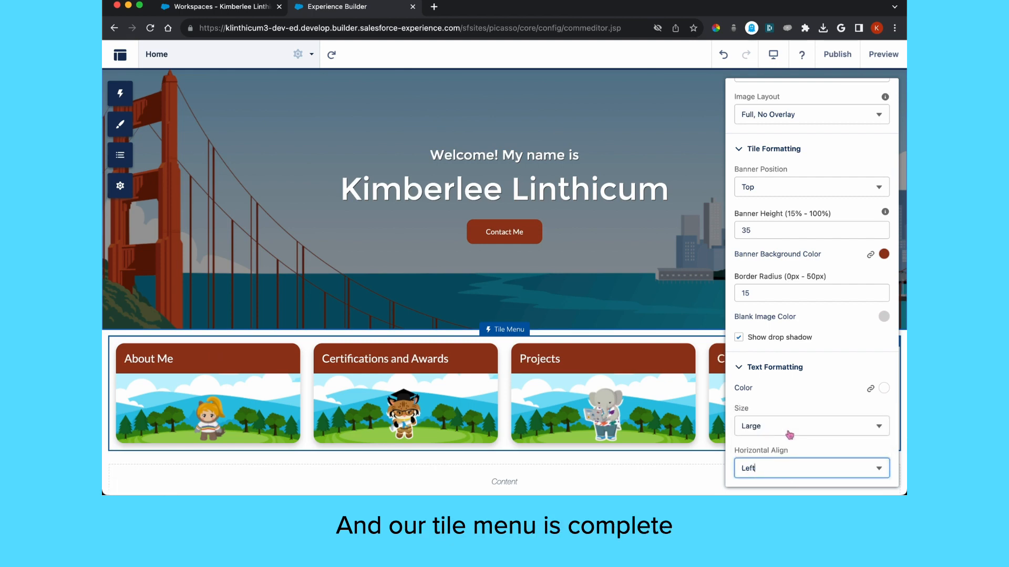
pyautogui.scroll(3, 824, 294)
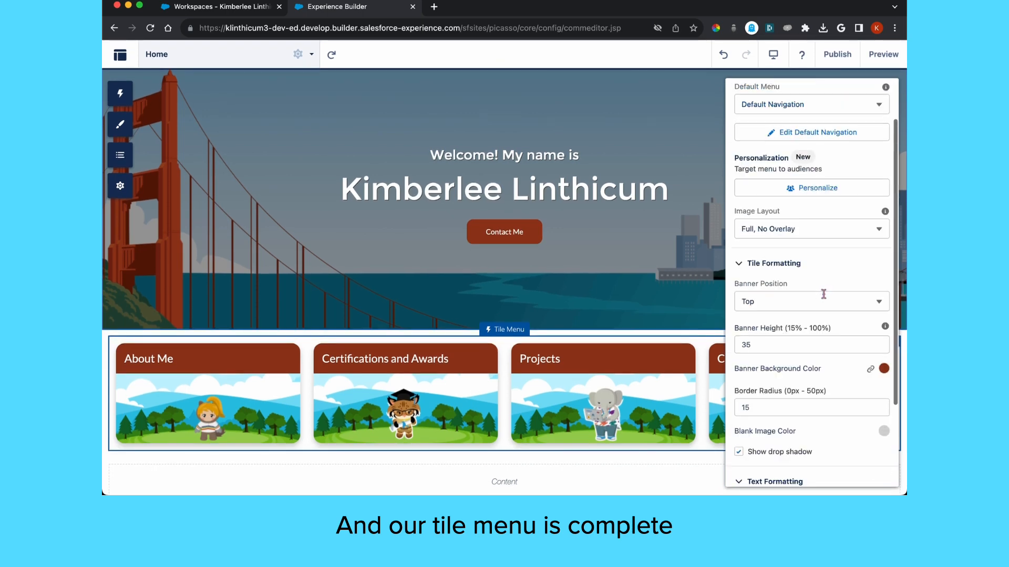
# Close the Tile Menu's properties and return to the page header.
pyautogui.scroll(2, 823, 294)
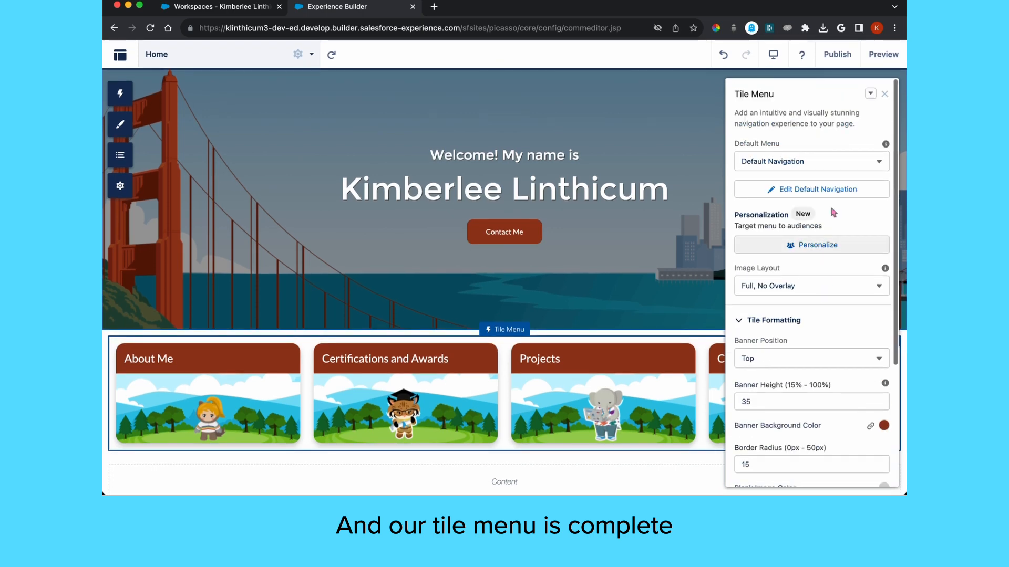
pyautogui.click(885, 95)
pyautogui.scroll(2, 247, 168)
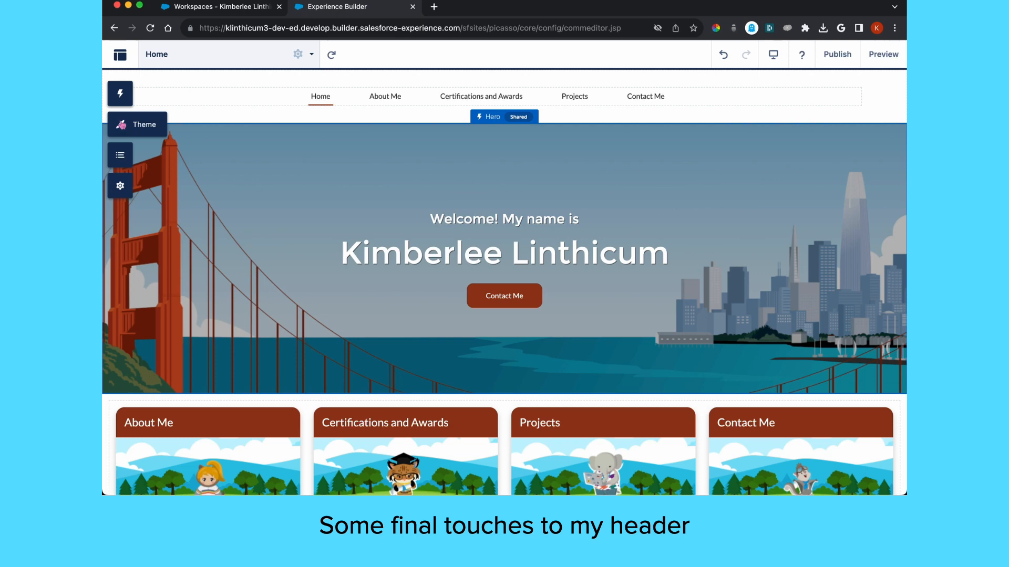
# Fix the header's position and start the hero under the header in the theme settings.
pyautogui.click(121, 125)
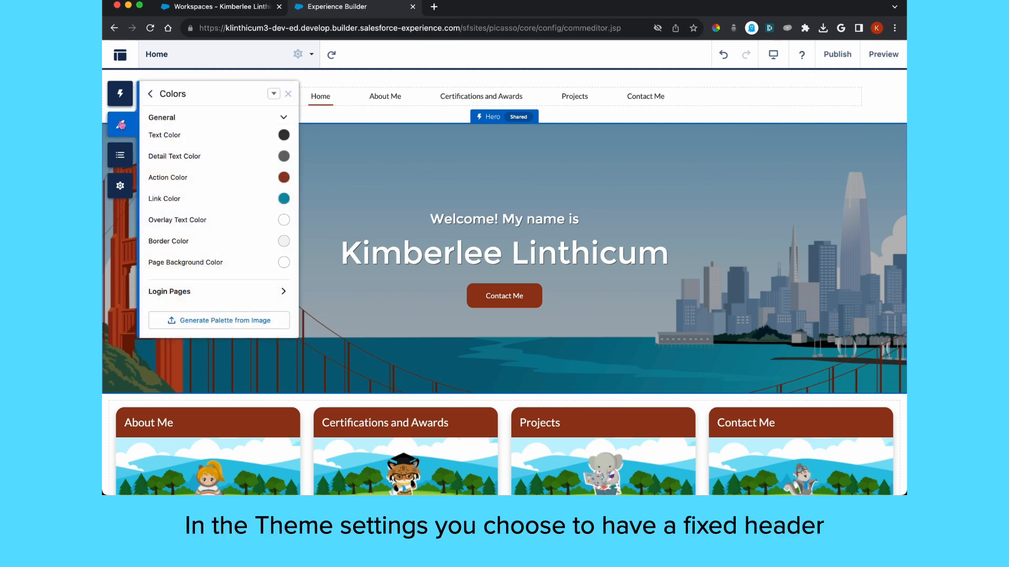
pyautogui.click(149, 94)
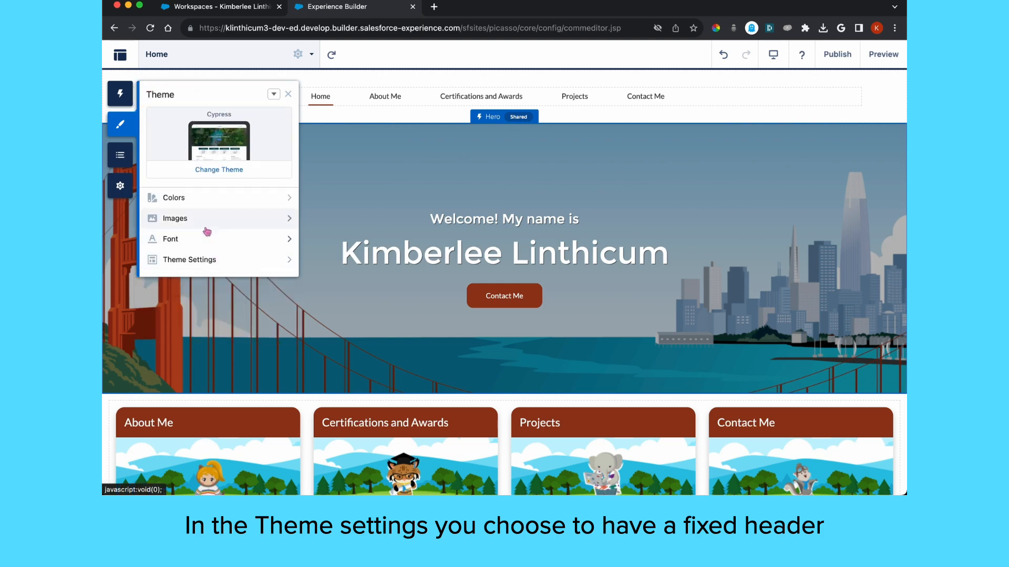
pyautogui.click(222, 265)
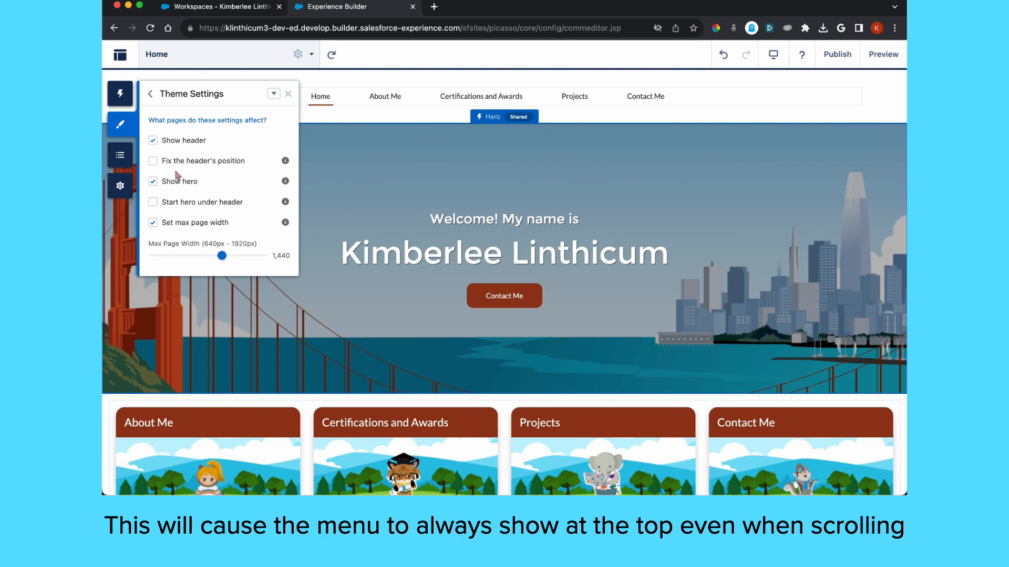
pyautogui.moveTo(286, 162)
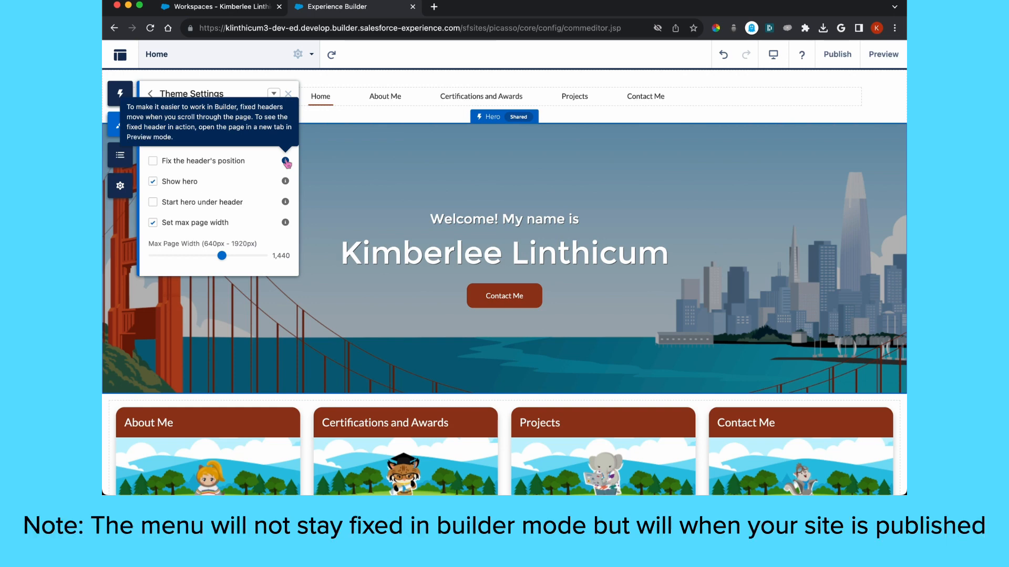
pyautogui.click(153, 161)
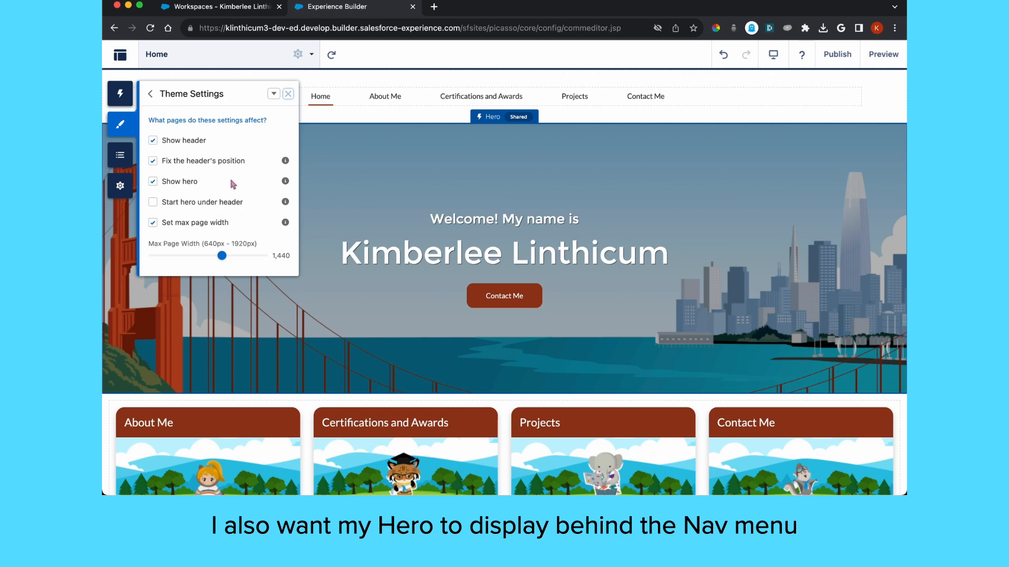
pyautogui.moveTo(285, 203)
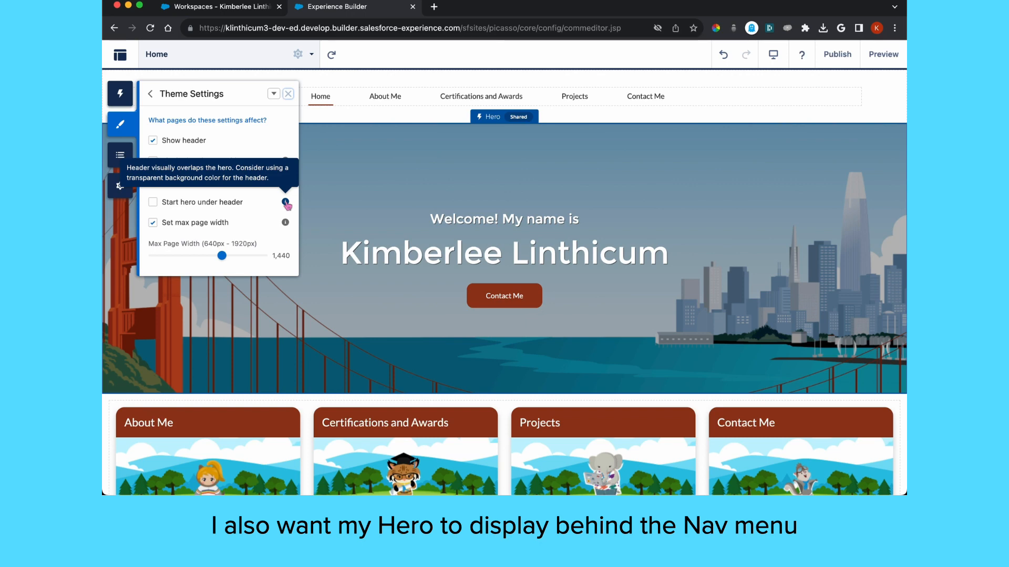
pyautogui.click(153, 202)
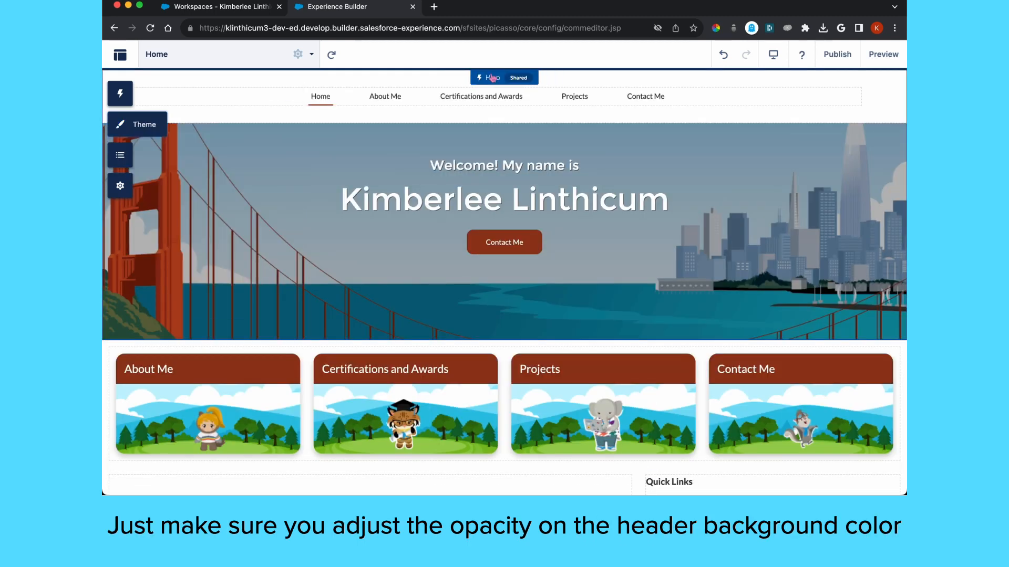
# Make the Compact Header's background color semi-transparent white, rgba(255, 255, 255, 0.17).
pyautogui.click(460, 79)
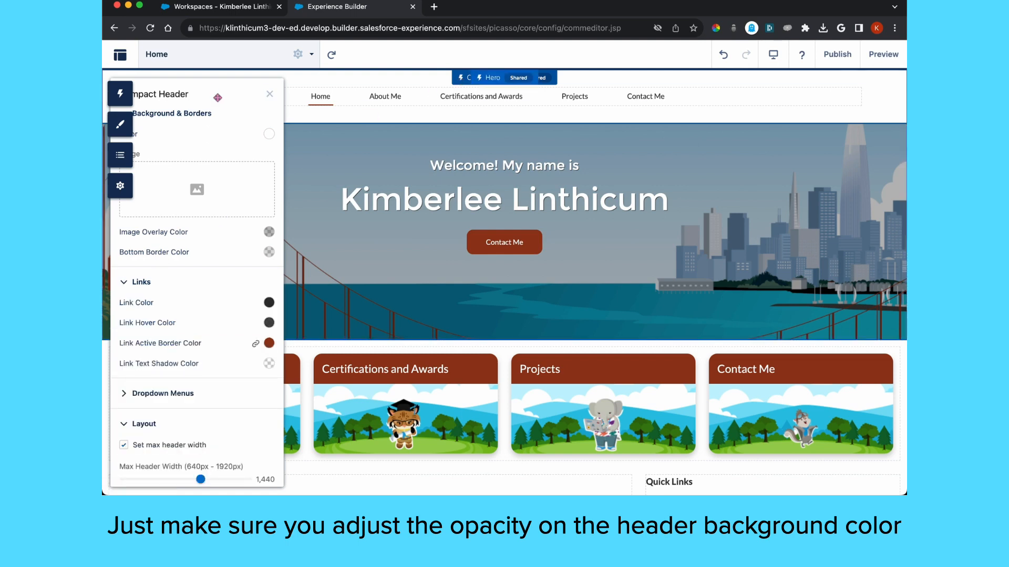
pyautogui.moveTo(219, 95); pyautogui.dragTo(270, 93)
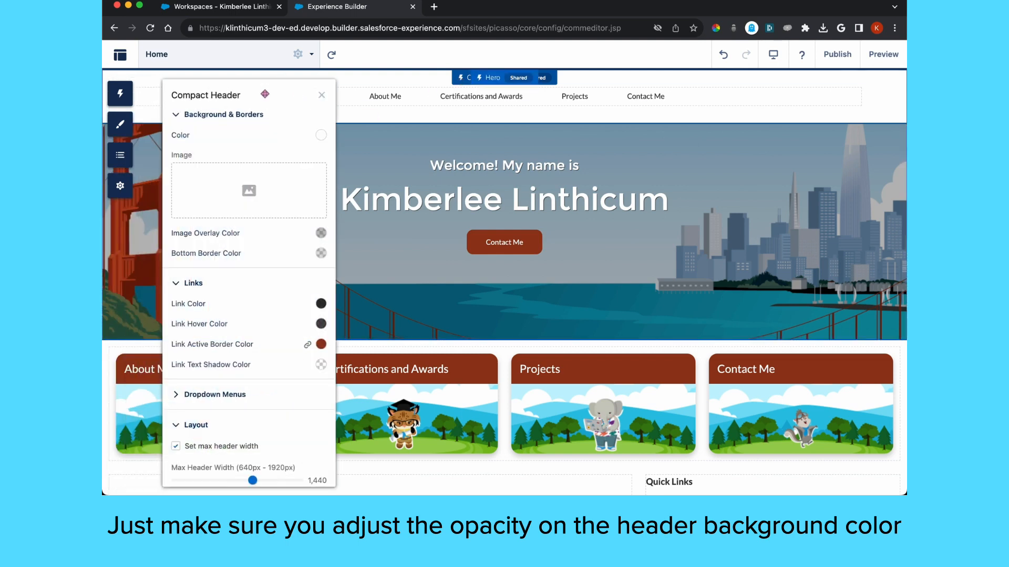
pyautogui.click(321, 137)
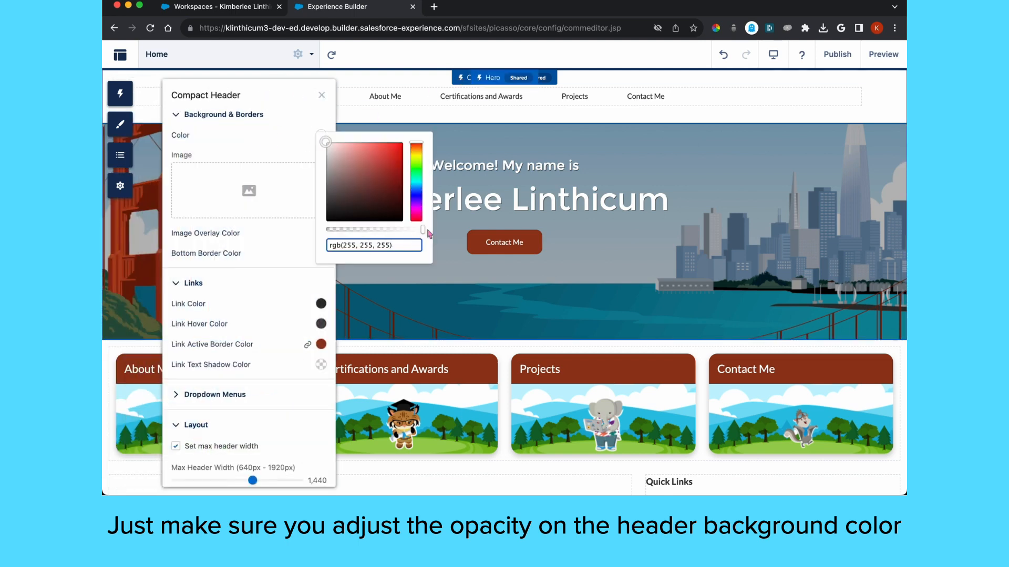
pyautogui.moveTo(423, 229); pyautogui.dragTo(357, 233)
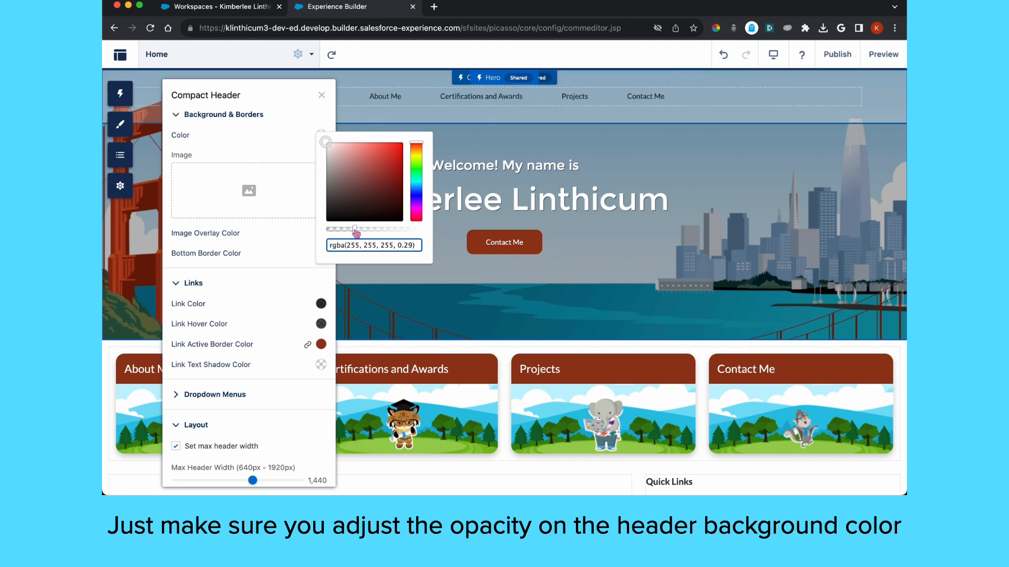
pyautogui.moveTo(356, 233)
pyautogui.mouseDown()
pyautogui.moveTo(336, 230)
pyautogui.moveTo(344, 236)
pyautogui.mouseUp()
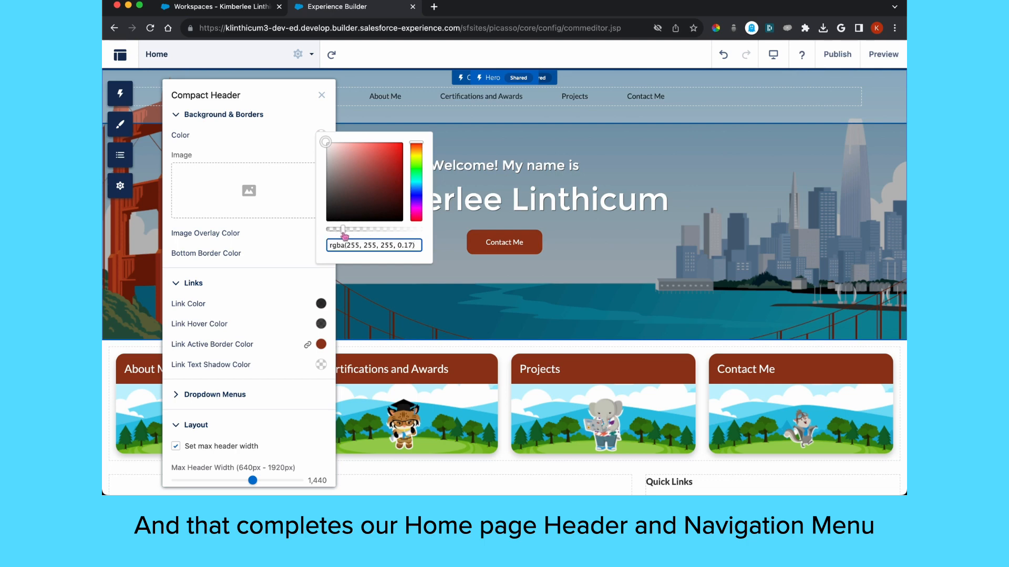